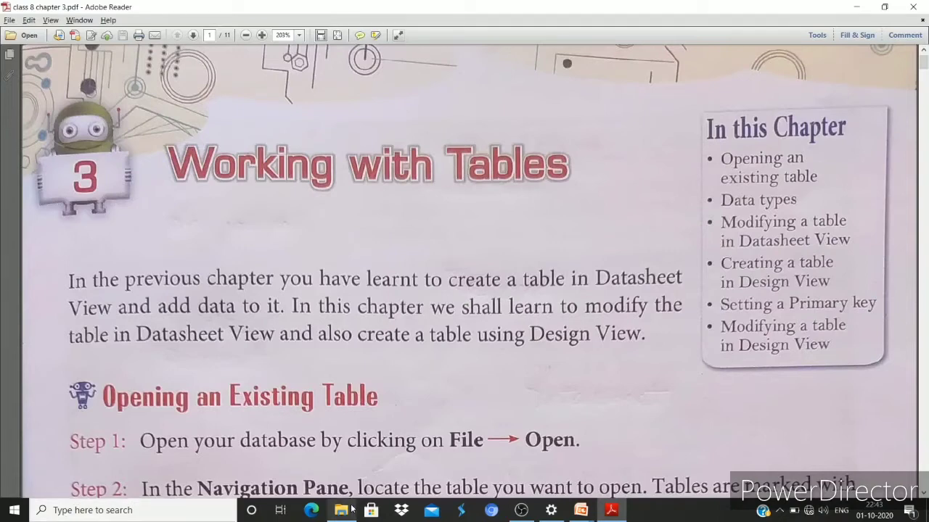
Open the Windows Start menu while the 'Working with Tables' chapter PDF is showing
left_click(15, 511)
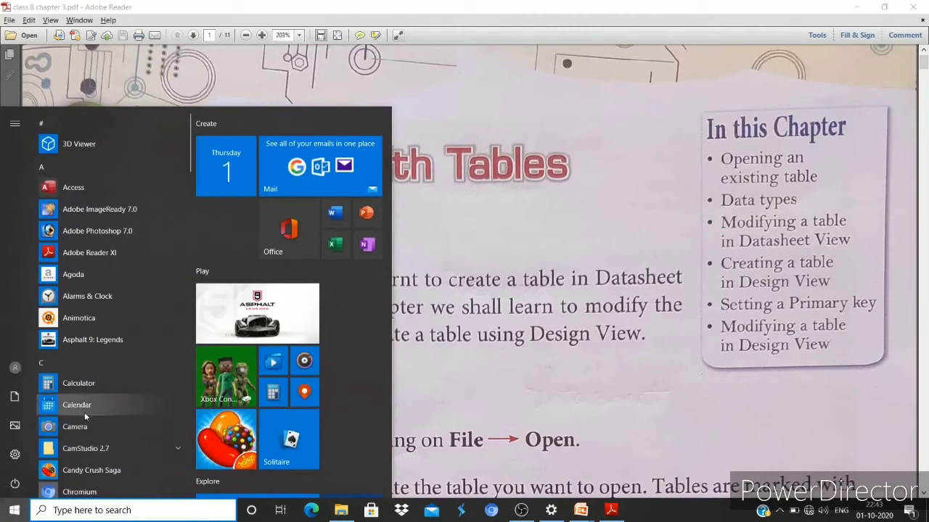
Launch Microsoft Office Access 2007 from the Start menu's Microsoft Office folder
scroll(94, 393, "down", 10)
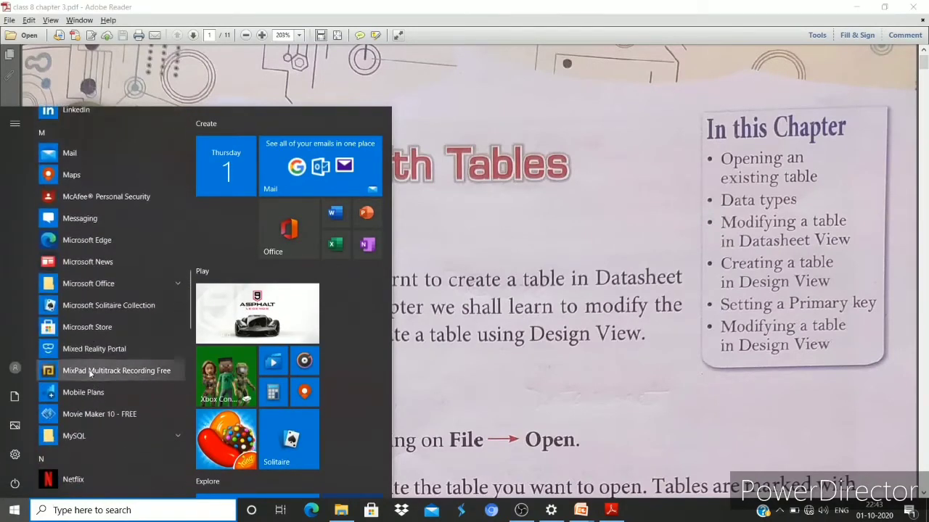
left_click(145, 288)
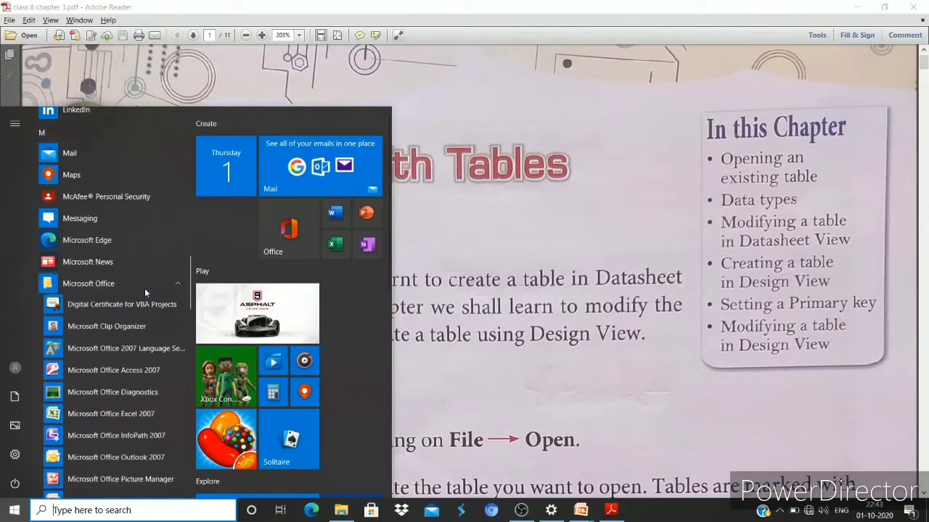
left_click(128, 373)
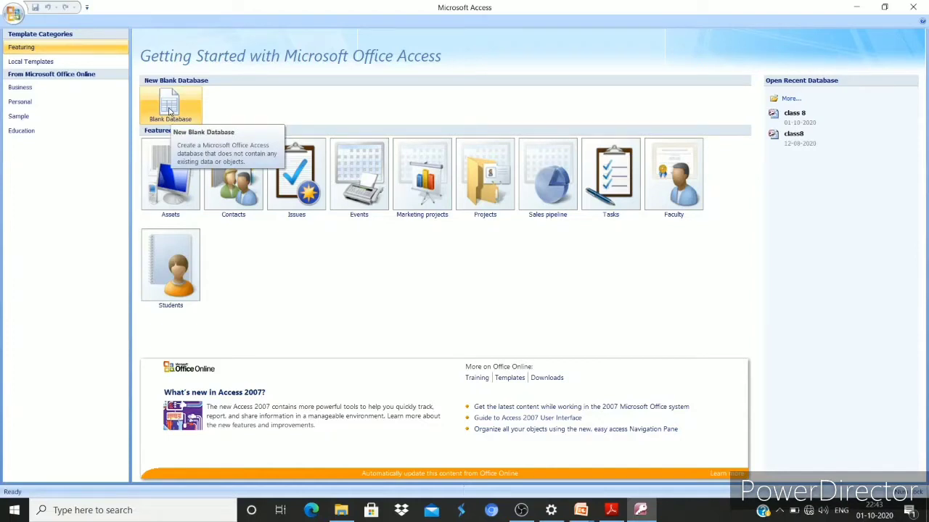
Create a blank database with the file name 'students', fixing the typed 'studetns' typo first
left_click(170, 109)
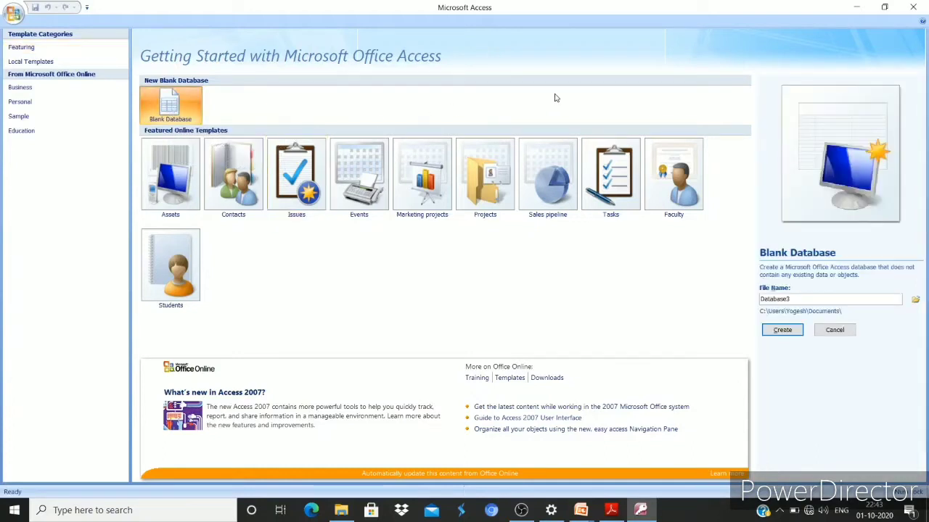
double_click(821, 302)
type("studetns")
key("Left")
key("BackSpace")
key("BackSpace")
type("nt")
left_click(783, 330)
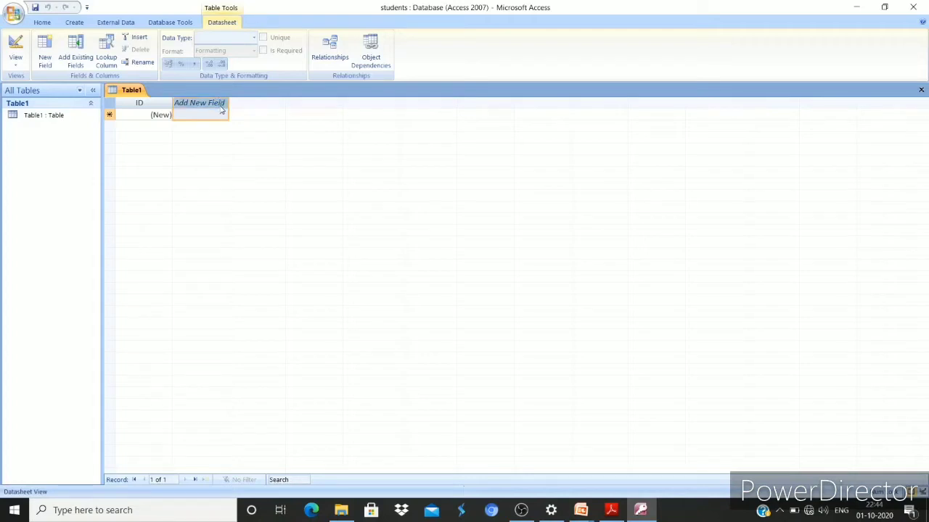
Name Table1's first new column 'Name' and keep it despite the reserved-word warning
double_click(221, 105)
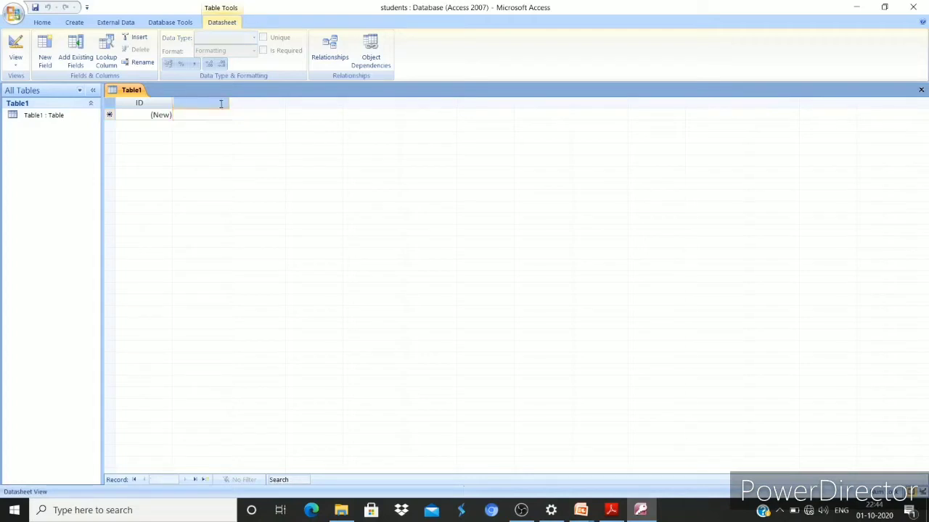
type("Name")
key("Return")
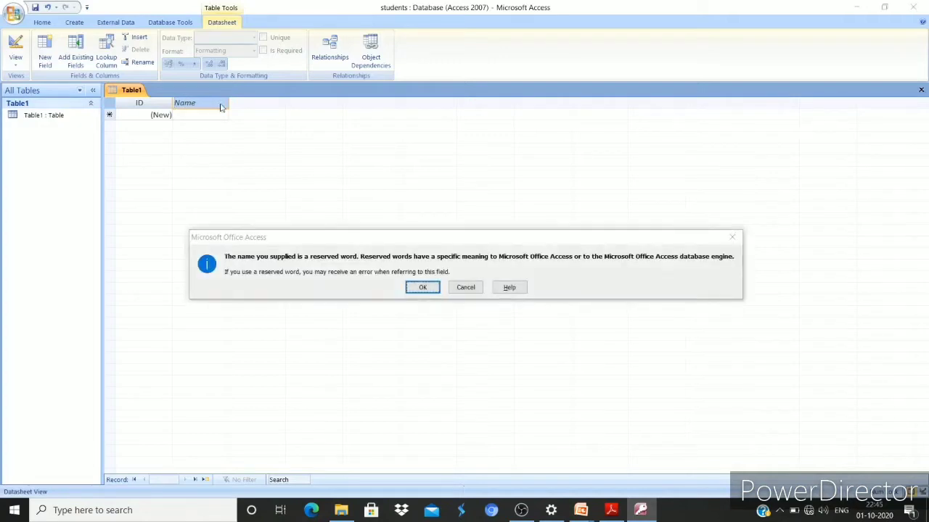
left_click(423, 287)
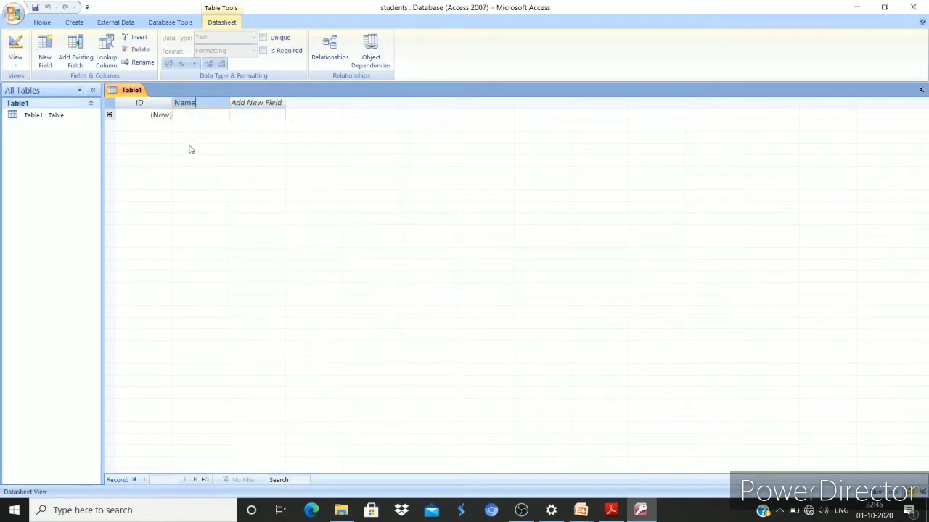
Add 'class' and city columns after Name; the city header was entered as 'cuty'
double_click(218, 103)
double_click(243, 104)
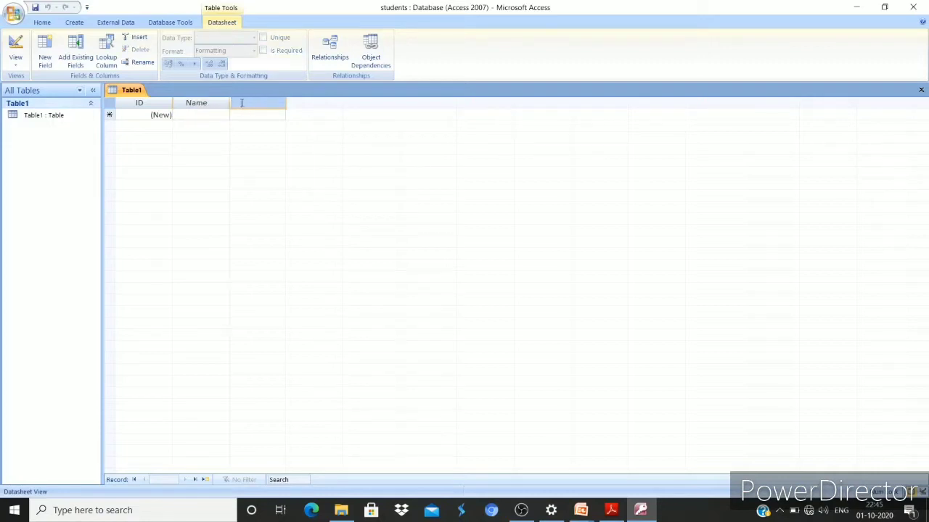
type("class")
key("Return")
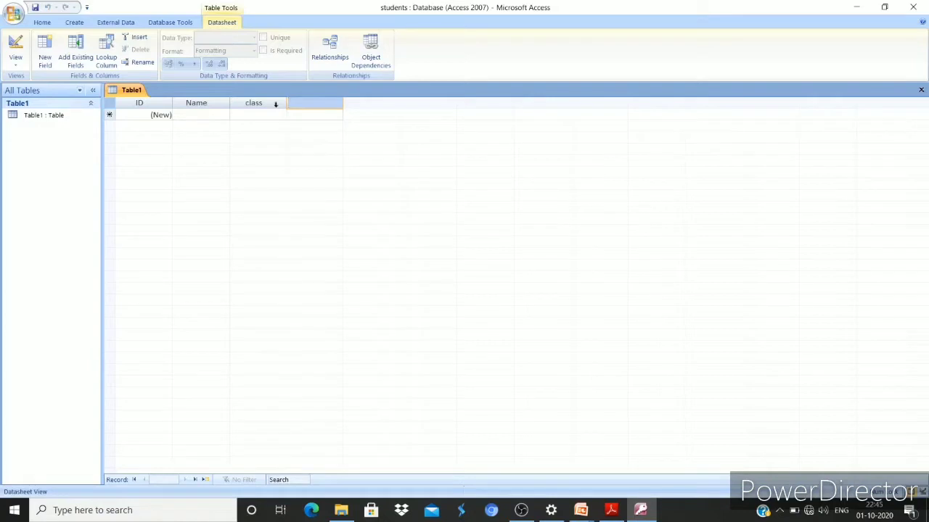
type("city")
key("Return")
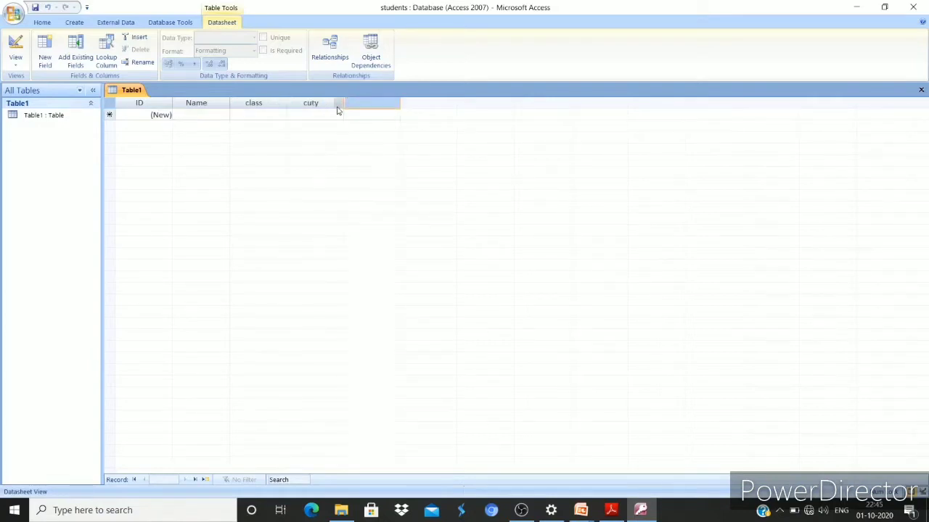
Correct the misspelled 'cuty' column header to 'city'
double_click(322, 102)
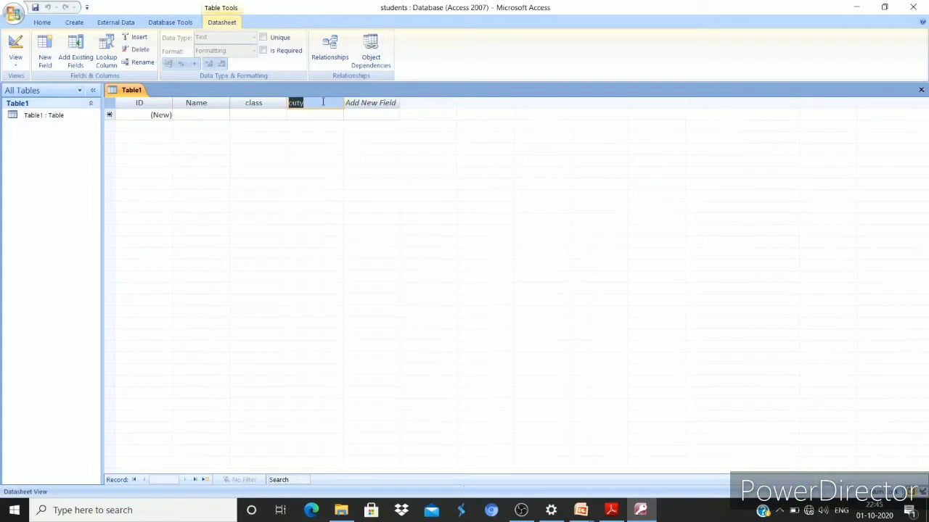
key("Return")
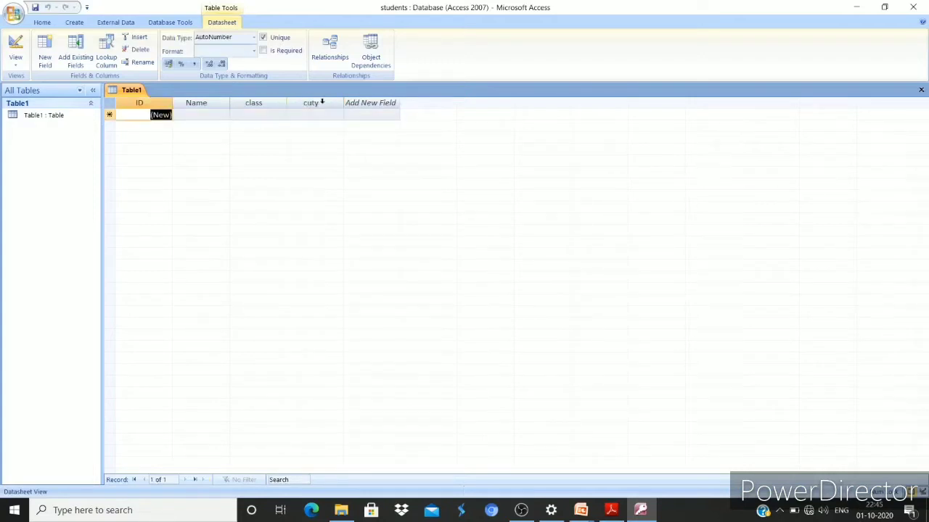
double_click(322, 102)
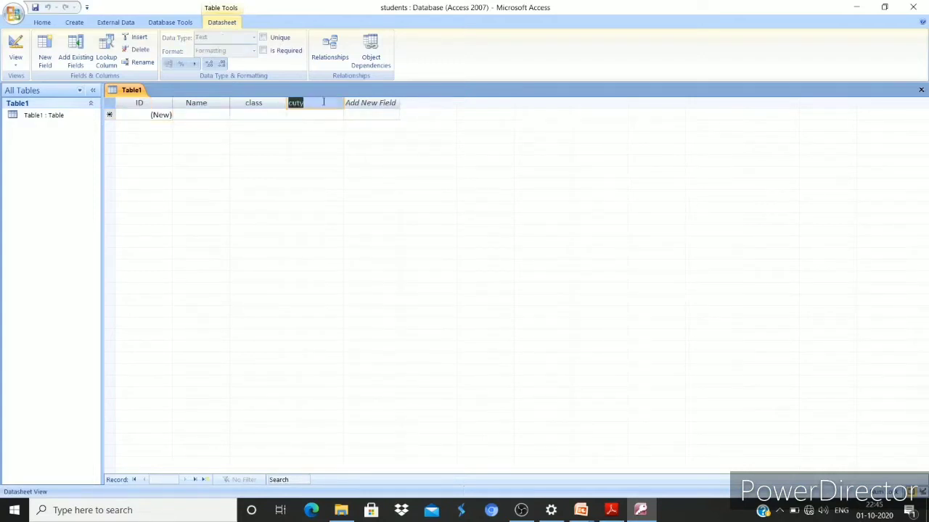
left_click(294, 102)
key("BackSpace")
type("i")
key("Return")
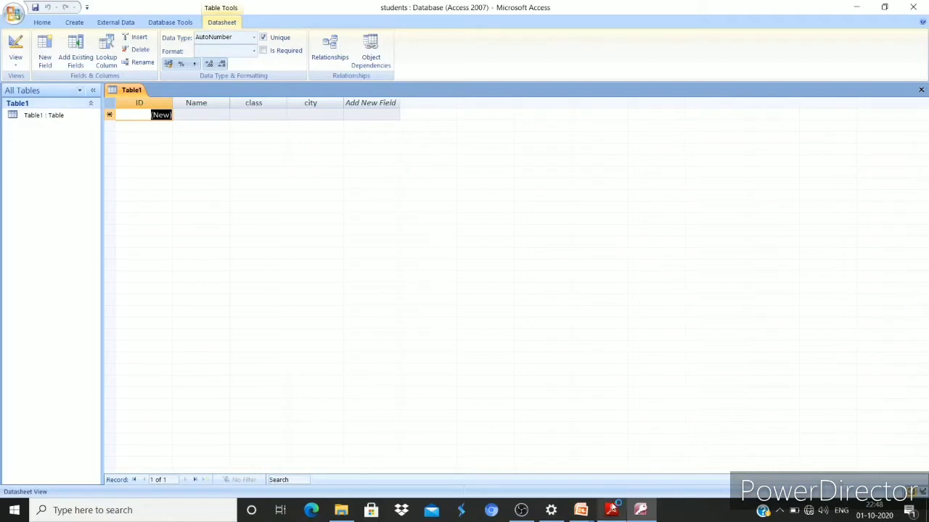
Scroll the textbook PDF to 'Opening an Existing Table', then switch back to Access
left_click(602, 511)
scroll(498, 217, "down", 5)
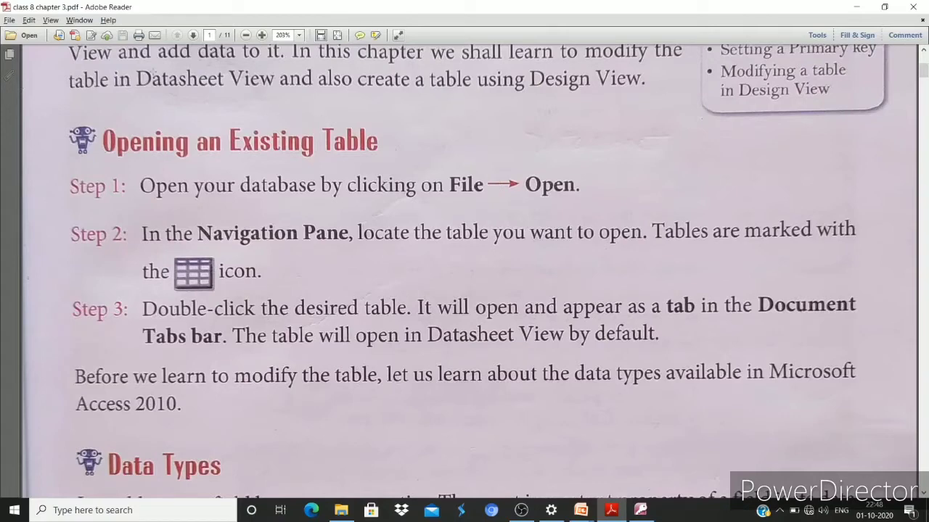
key("alt+Tab")
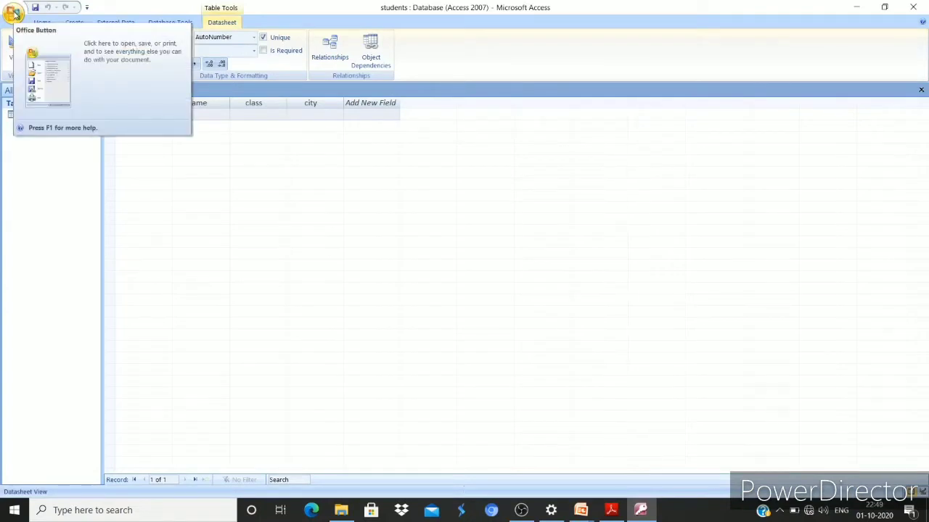
Open the 'class 8' database from the Office Button's Open dialog, agreeing to save Table1's changes
left_click(15, 19)
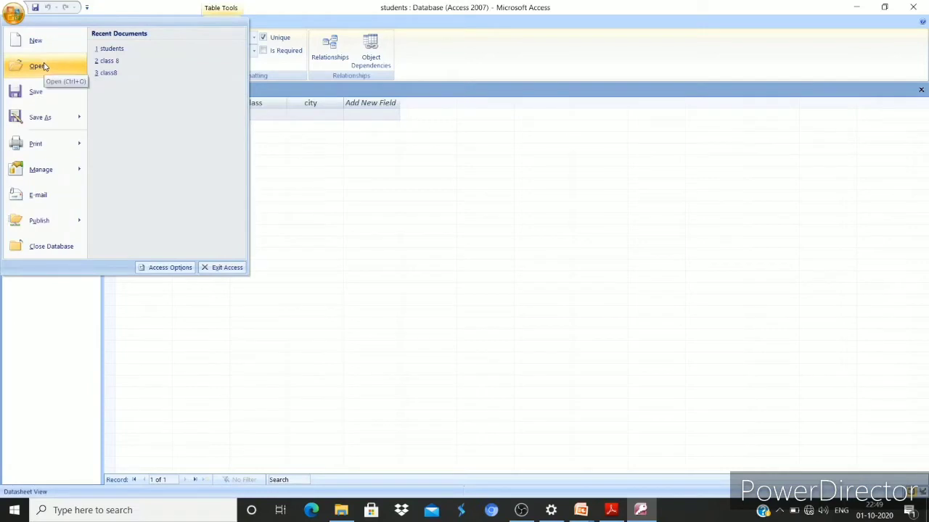
left_click(45, 68)
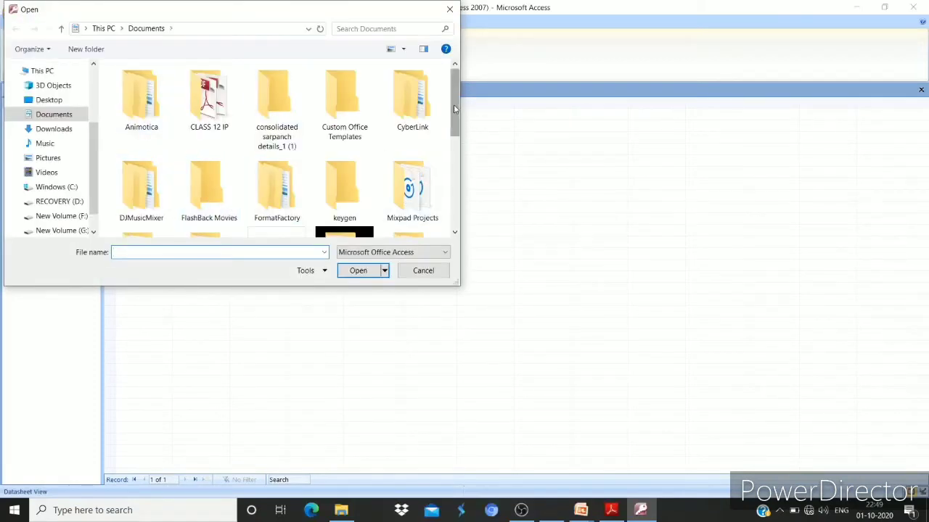
left_click_drag(455, 109, 454, 168)
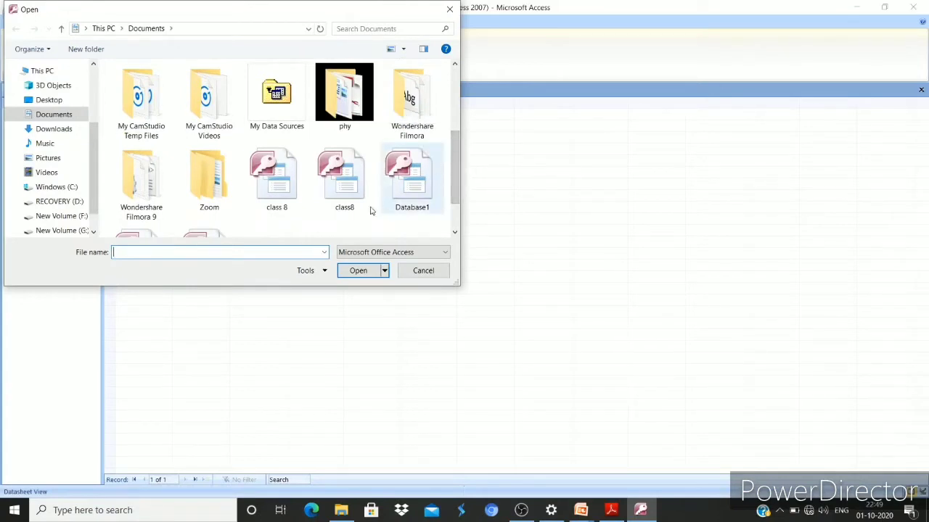
left_click(291, 180)
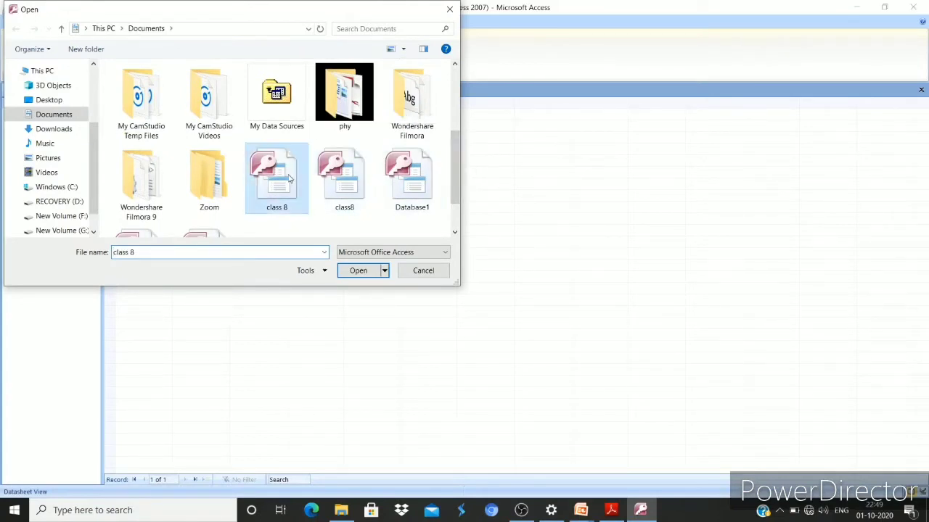
left_click(359, 271)
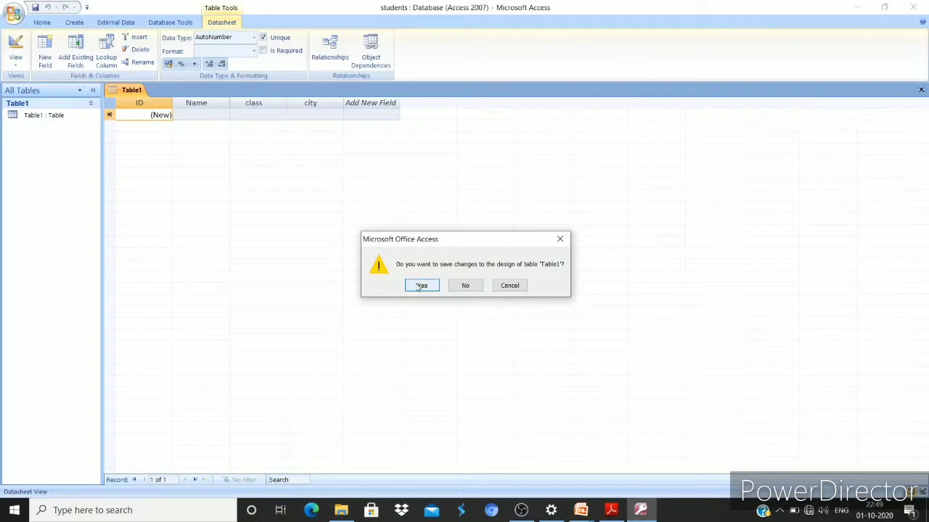
left_click(421, 286)
Save as Table1, open class 8's Table1 in Datasheet View, then scroll the PDF to Data Types
left_click(476, 199)
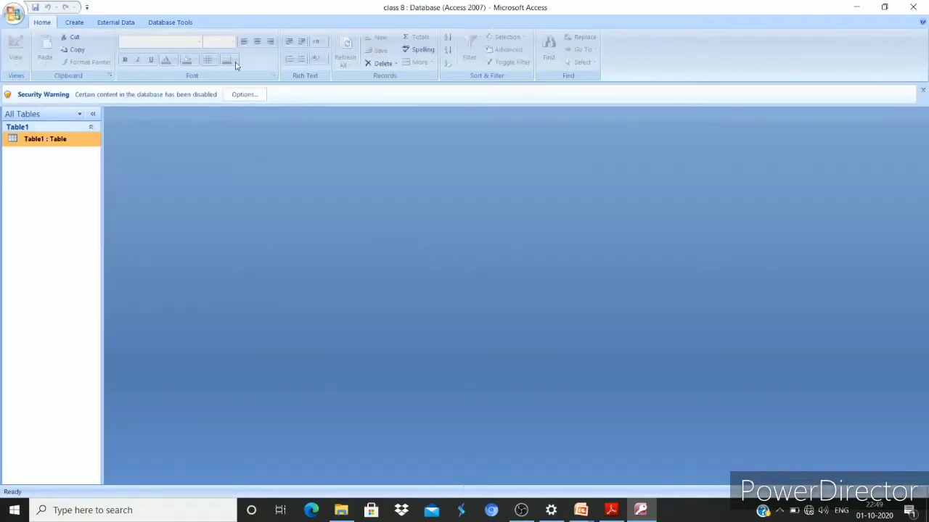
double_click(64, 138)
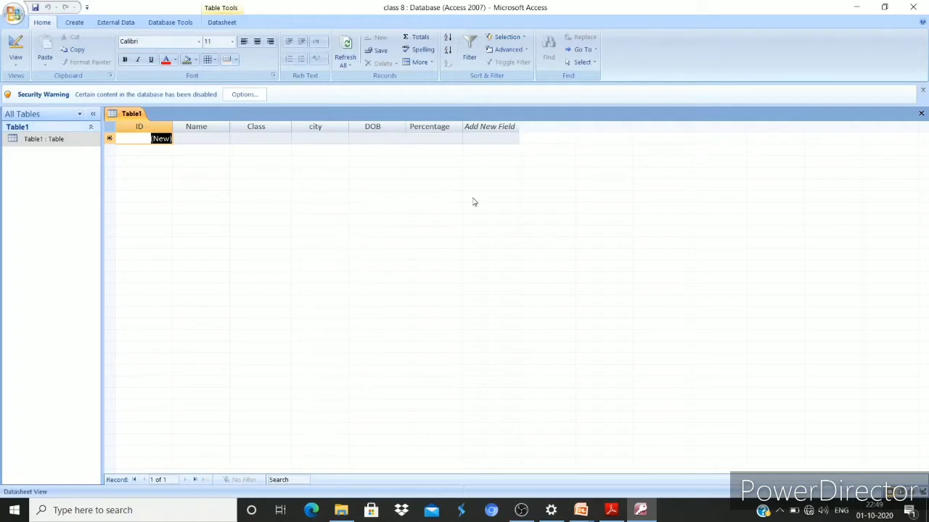
key("alt+Tab")
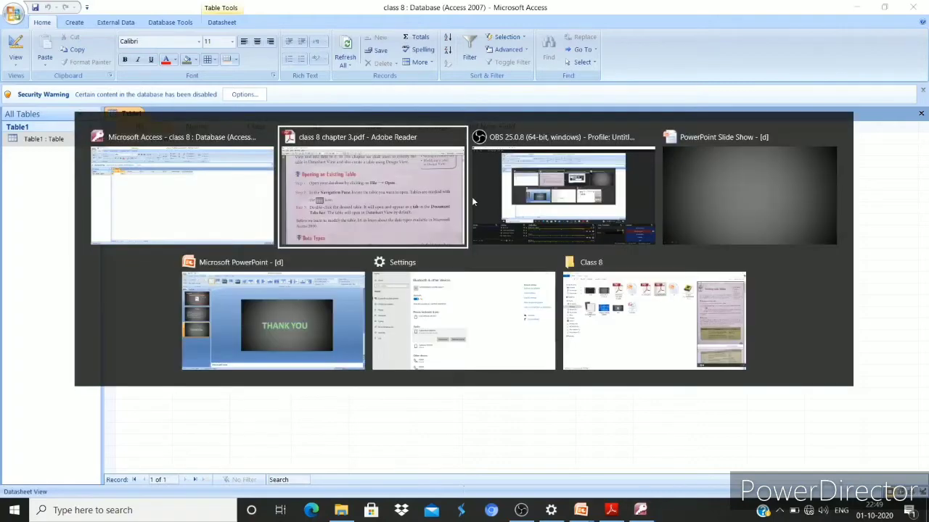
scroll(472, 196, "down", 8)
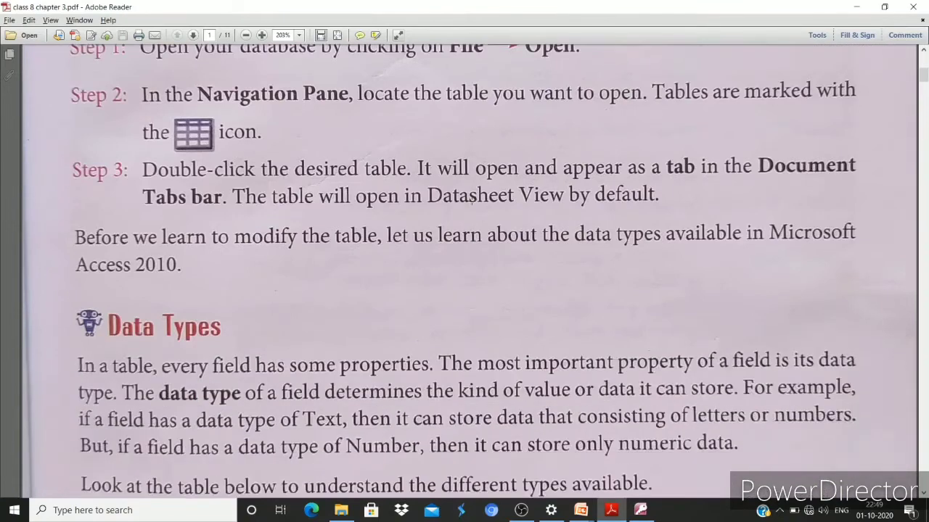
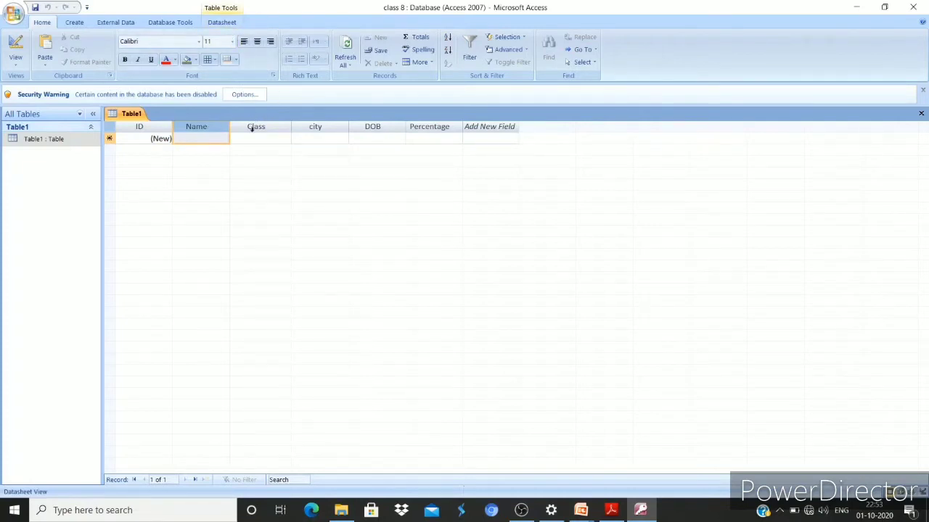
Tab across the empty new record in Table1's datasheet
key("Tab")
key("Tab")
key("Tab")
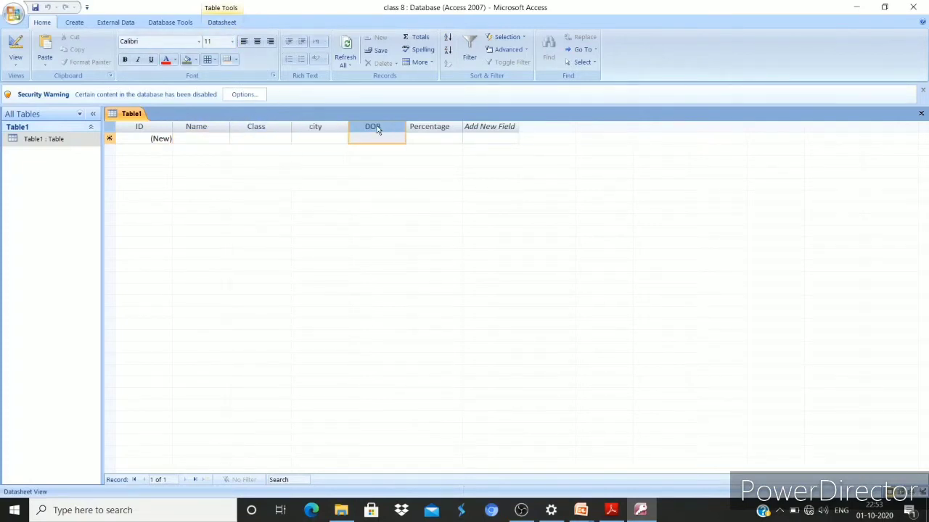
Check the DOB (Date/Time) and Name (Text) data types without changing them, then switch to the PDF
left_click(217, 22)
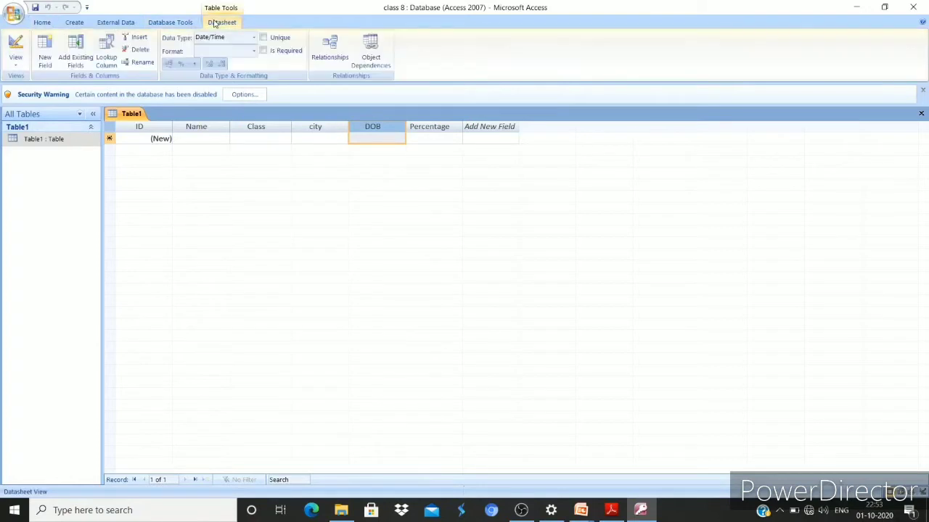
left_click(254, 40)
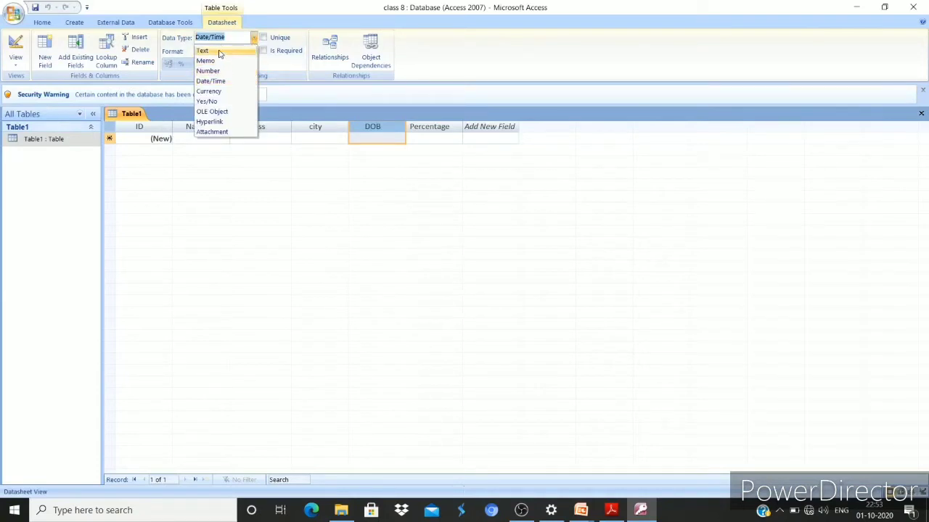
left_click(367, 153)
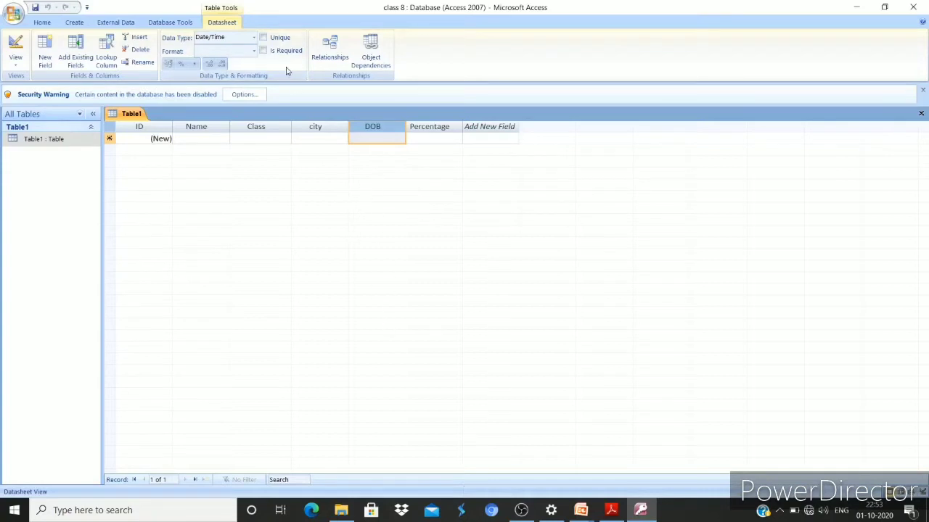
left_click(255, 38)
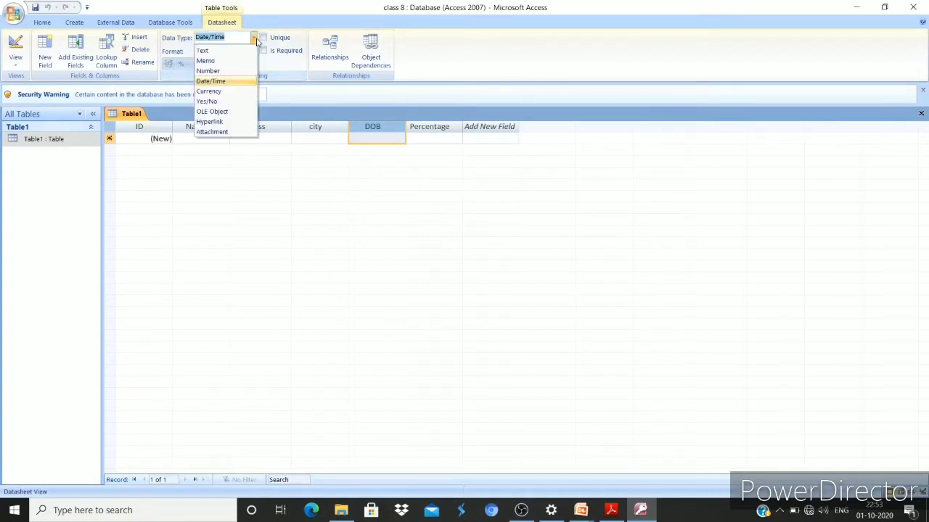
left_click(199, 201)
left_click(193, 127)
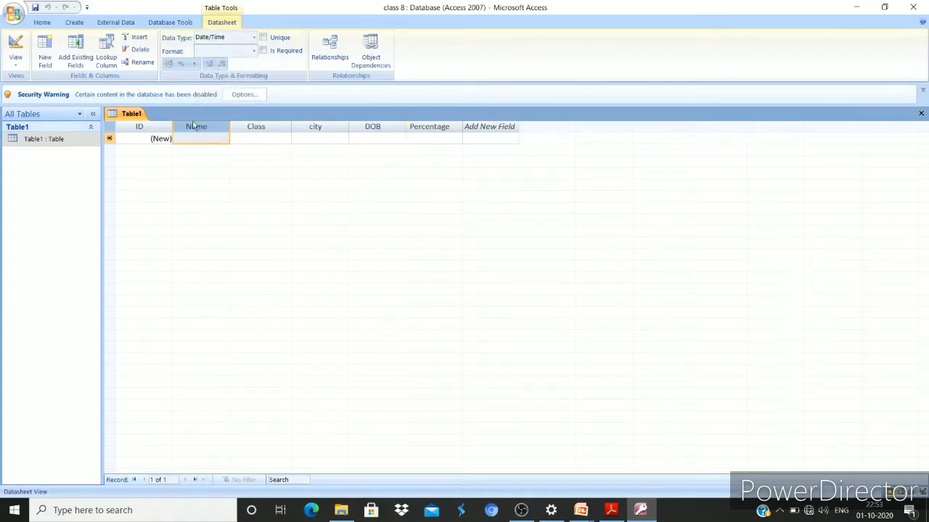
left_click(254, 40)
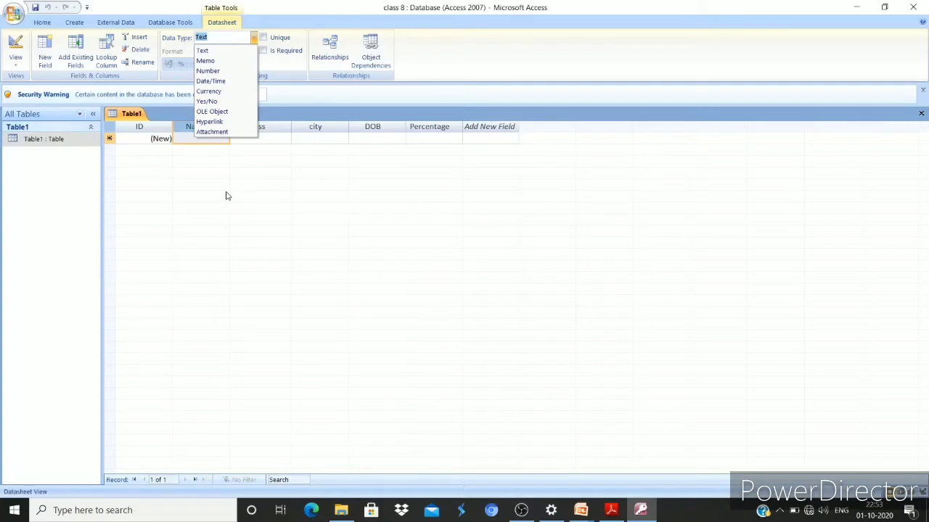
key("alt+Tab")
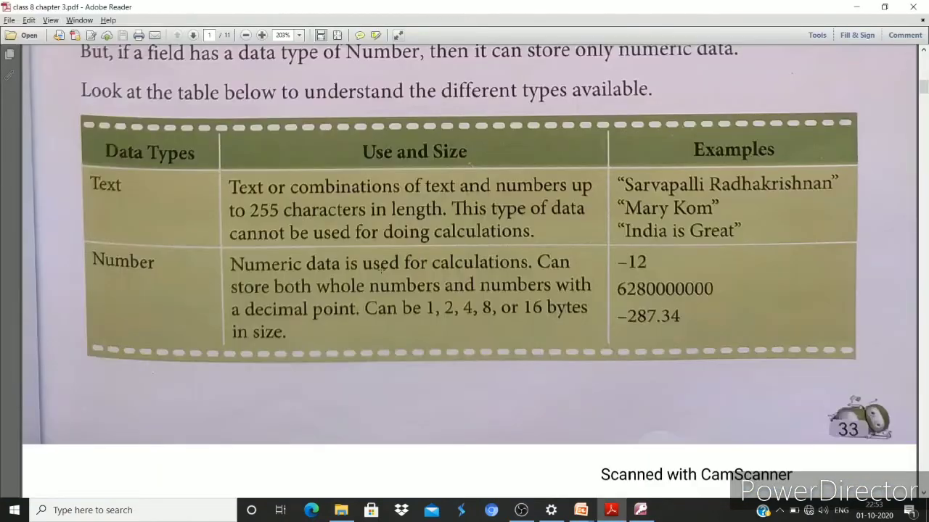
Scroll to page 2's data-types table and briefly highlight the 12:30:20 PM Date/Time example
scroll(384, 268, "down", 5)
scroll(384, 268, "down", 5)
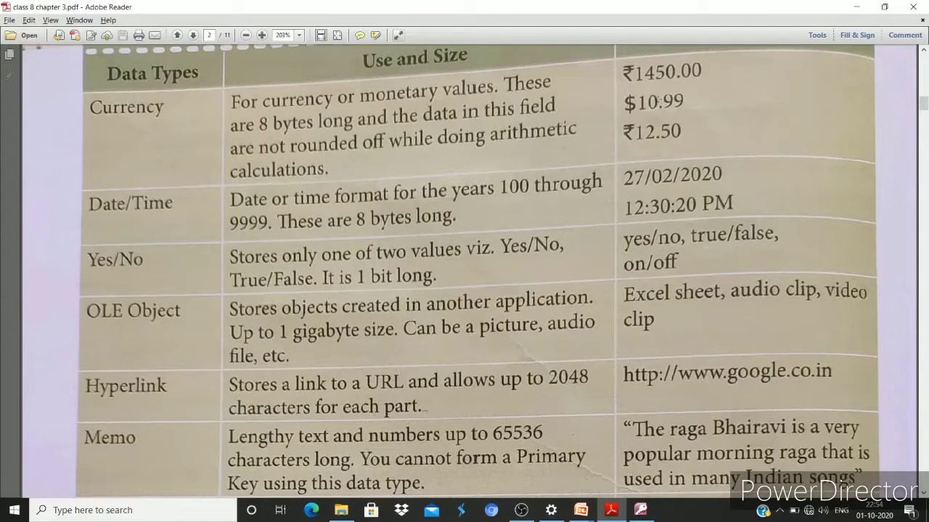
scroll(657, 102, "up", 1)
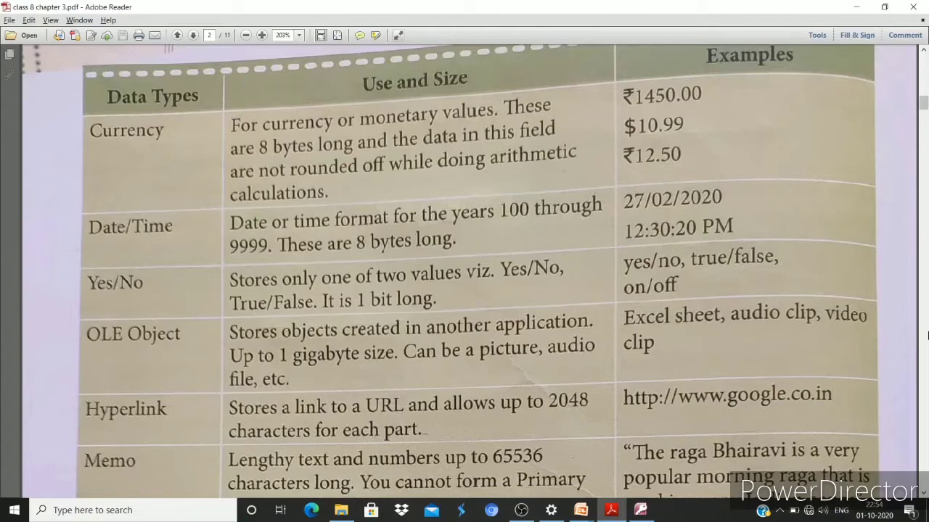
left_click_drag(637, 194, 762, 265)
left_click(735, 227)
Read down the data-types table past the Rich Text row to the Quick Quiz
scroll(640, 227, "down", 5)
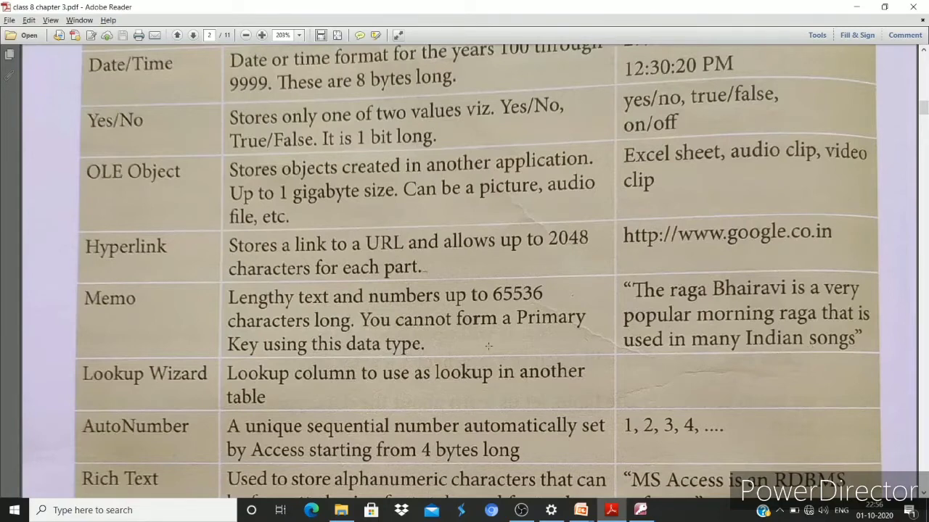
scroll(488, 346, "down", 2)
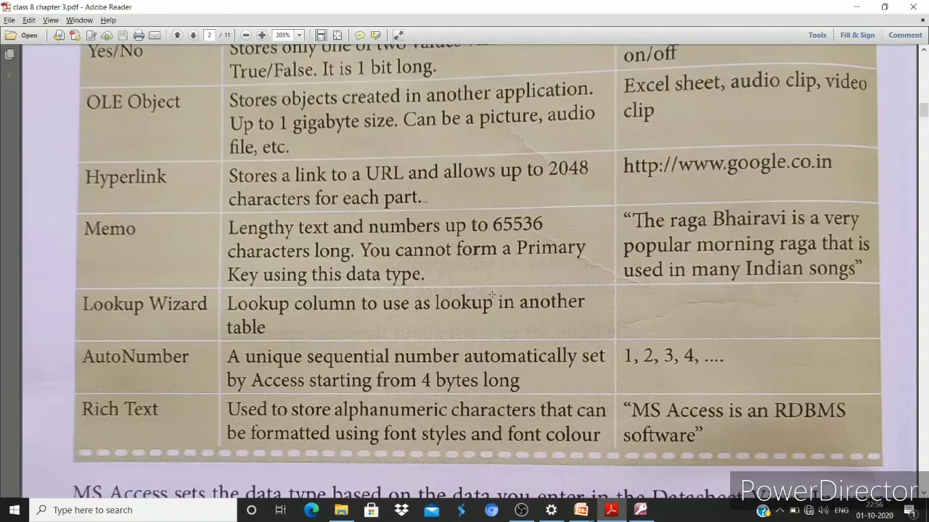
scroll(492, 295, "down", 3)
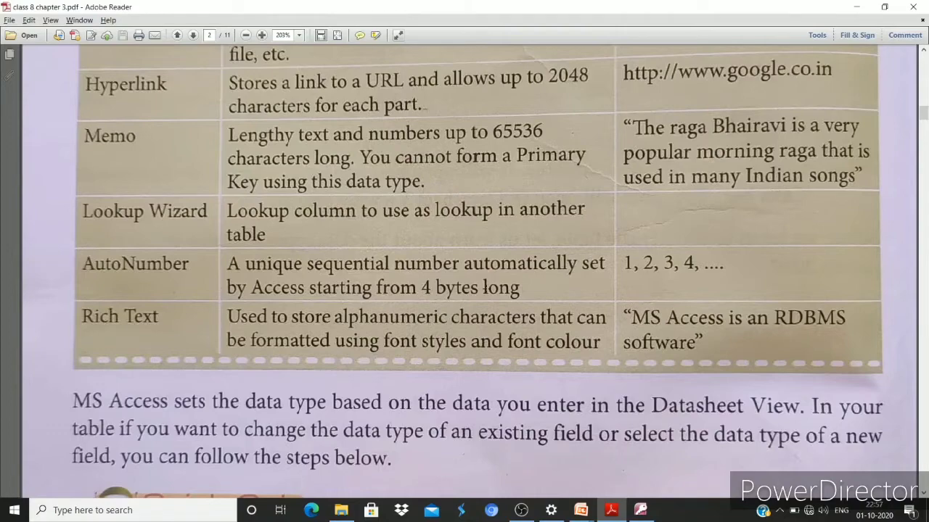
scroll(851, 132, "up", 5)
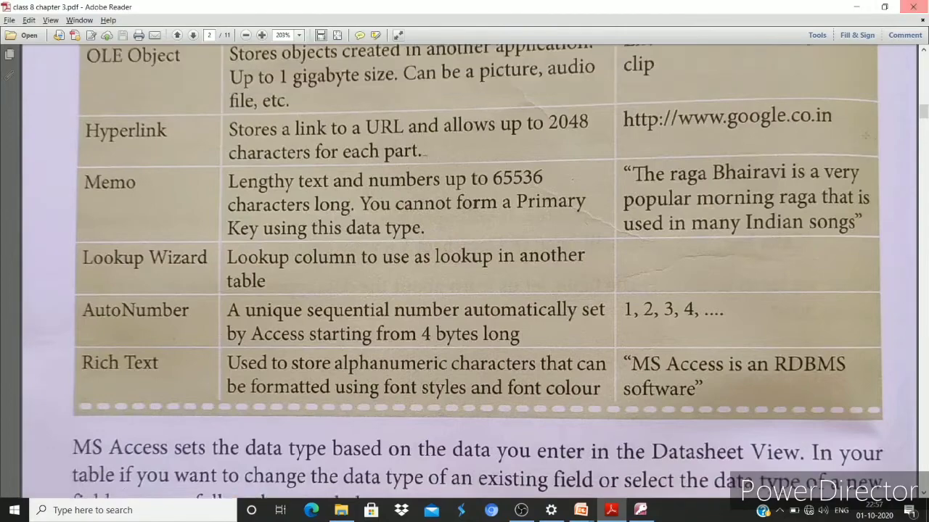
scroll(851, 132, "up", 10)
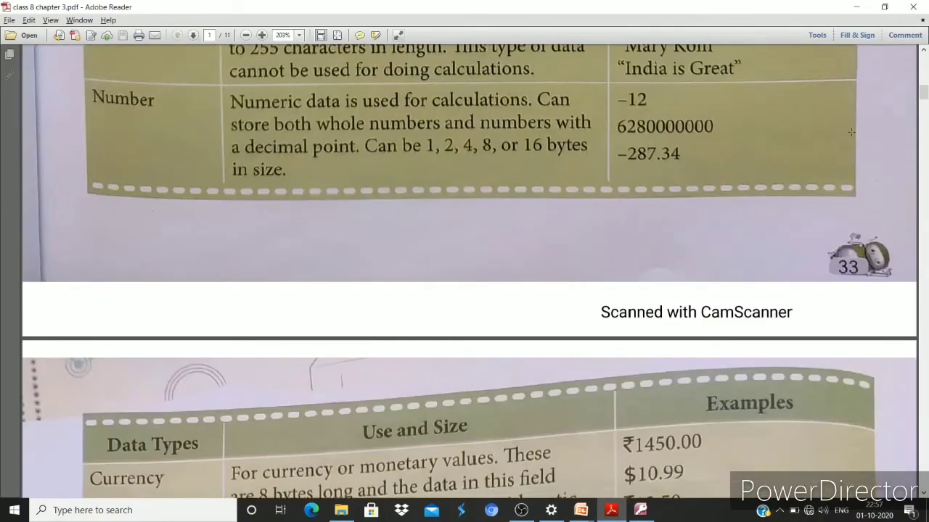
scroll(715, 127, "down", 5)
scroll(715, 127, "down", 10)
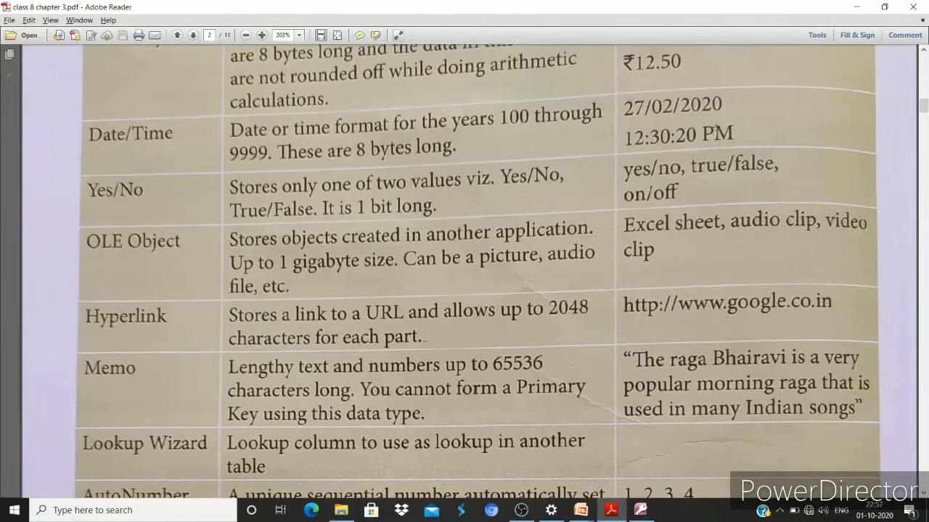
scroll(715, 127, "down", 4)
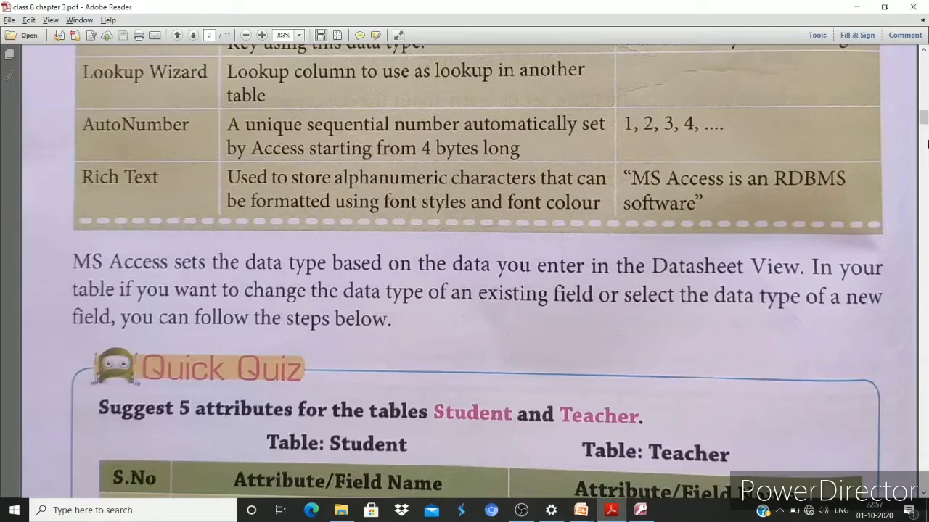
scroll(621, 267, "down", 10)
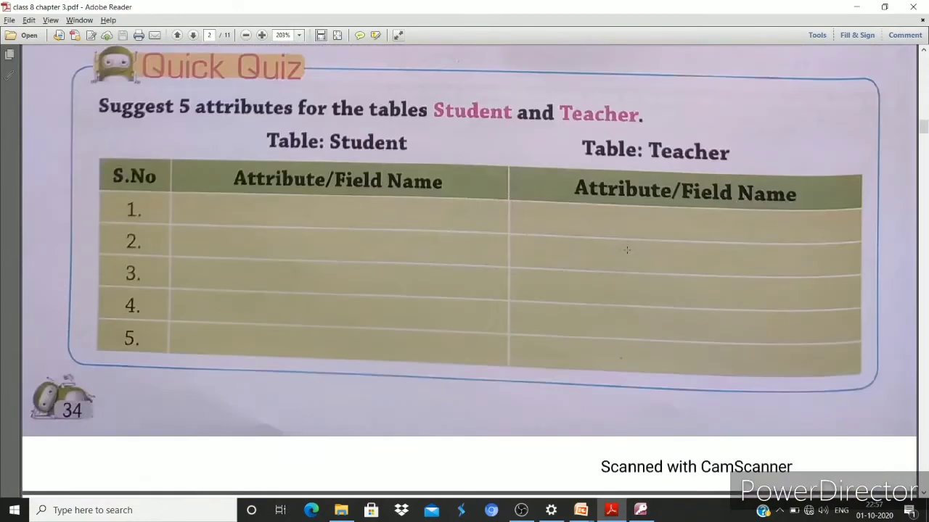
Read through the Quick Quiz on Student and Teacher attributes, then return to Access
scroll(621, 267, "down", 4)
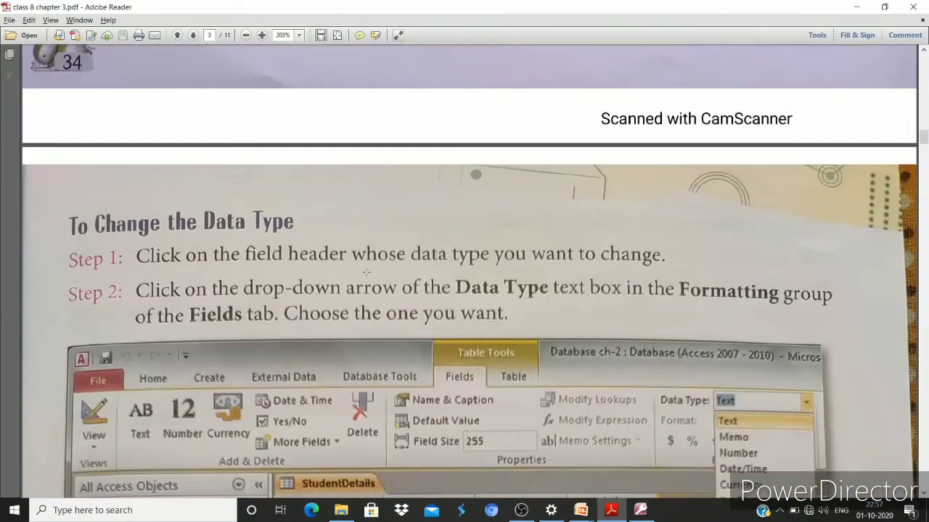
scroll(461, 279, "down", 3)
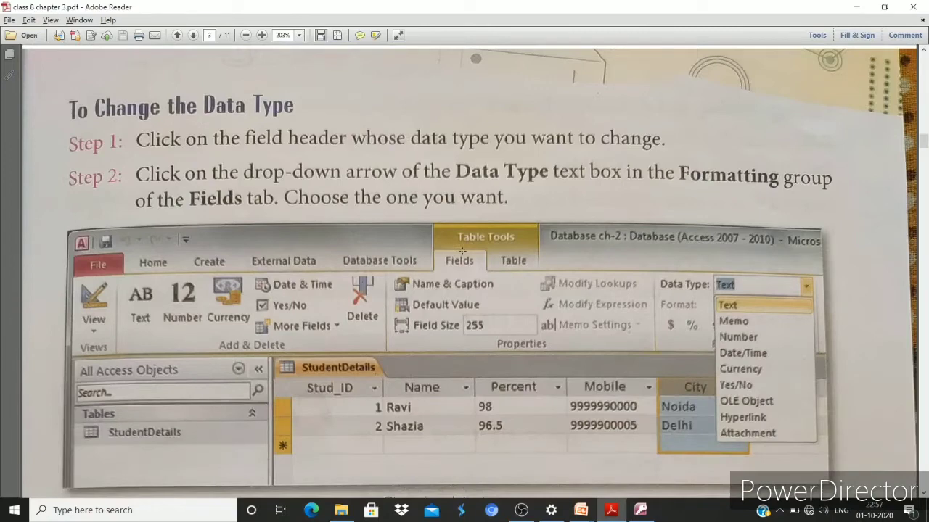
scroll(353, 207, "down", 1)
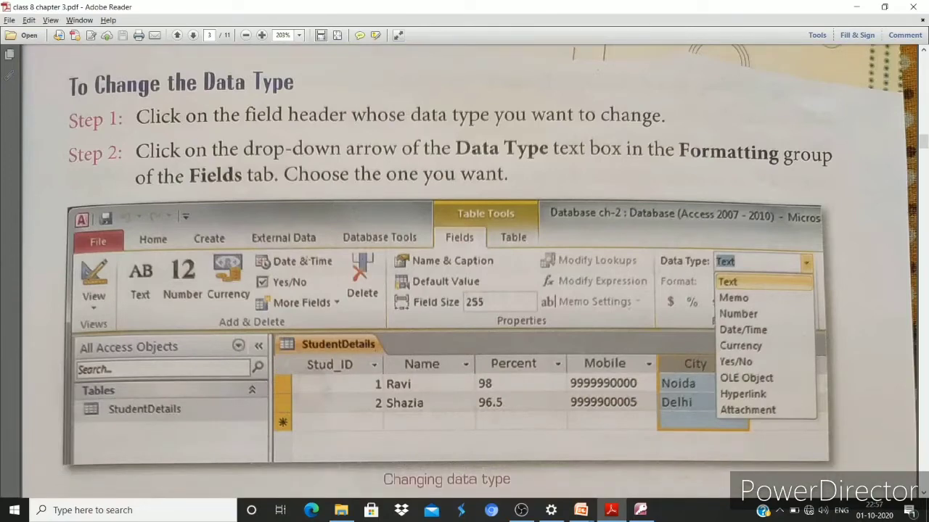
scroll(338, 259, "down", 5)
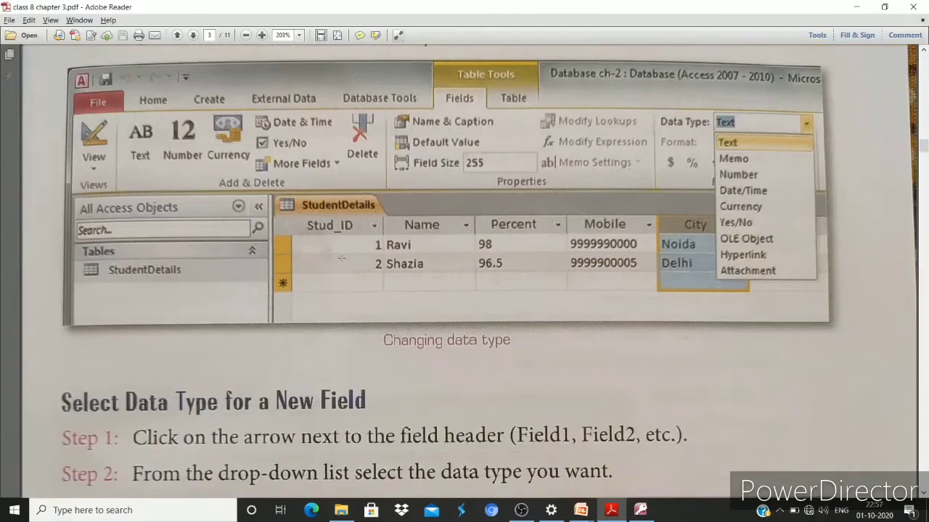
scroll(341, 256, "down", 5)
scroll(341, 249, "up", 4)
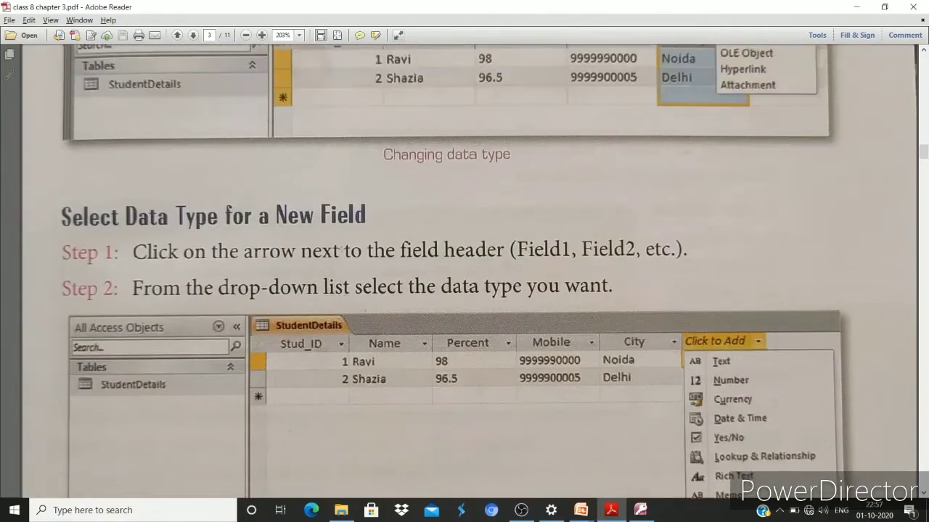
scroll(341, 249, "up", 7)
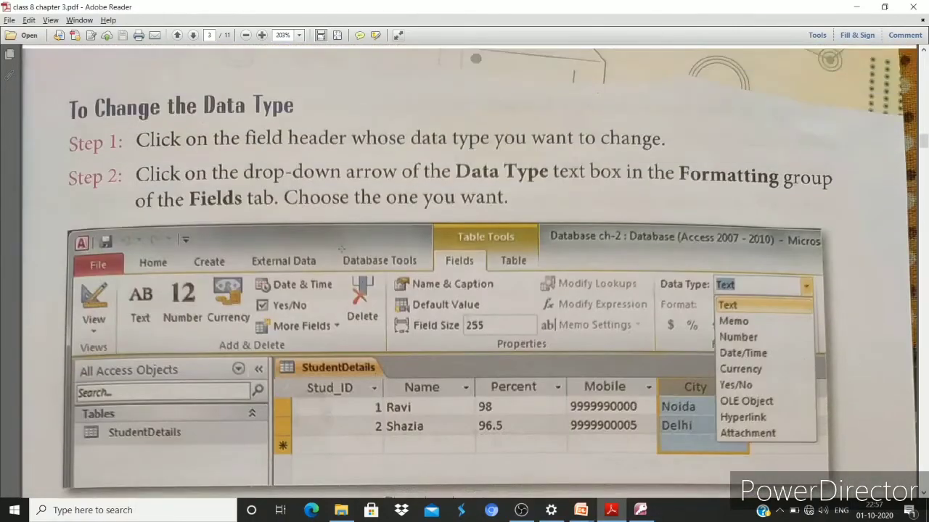
scroll(341, 249, "down", 9)
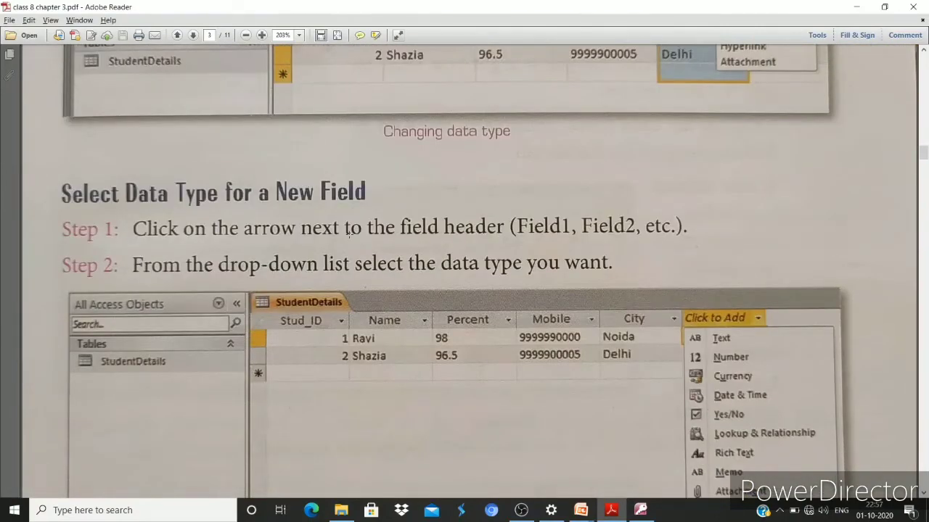
scroll(349, 233, "down", 6)
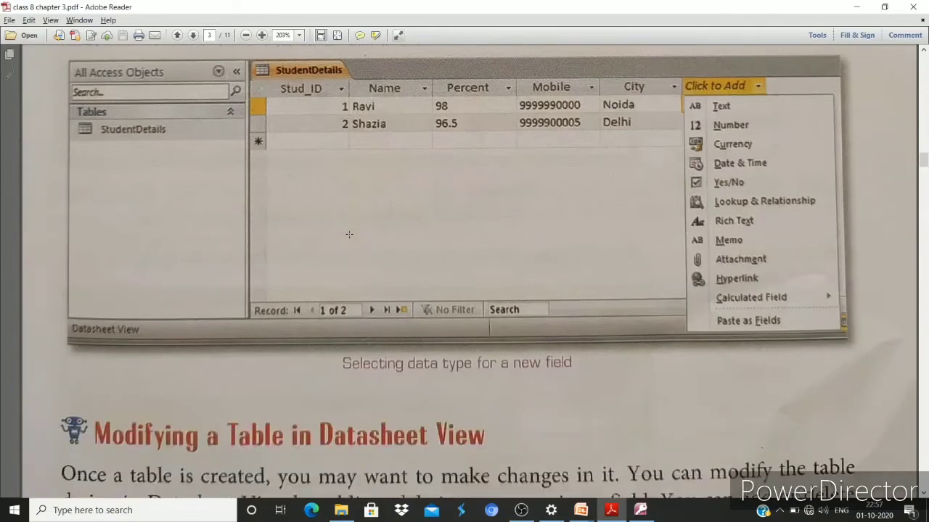
scroll(349, 234, "down", 5)
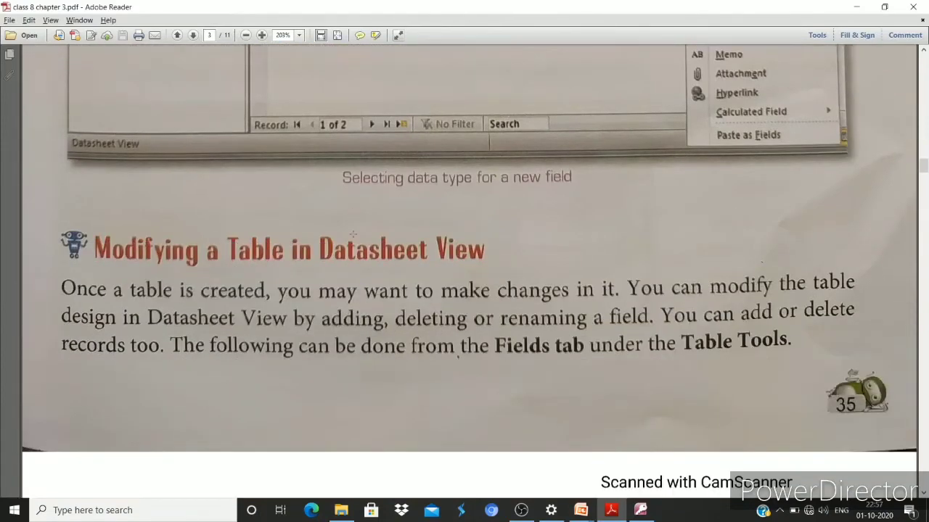
scroll(353, 235, "down", 6)
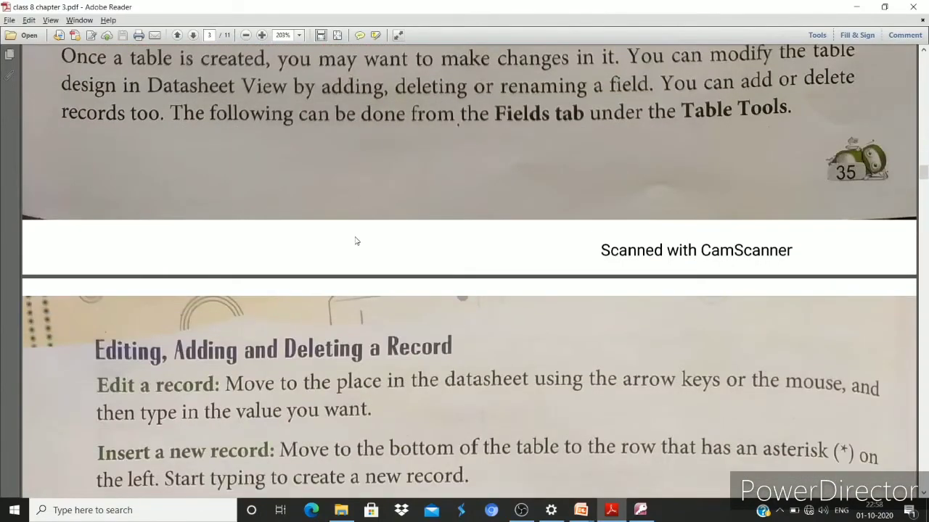
scroll(354, 236, "up", 20)
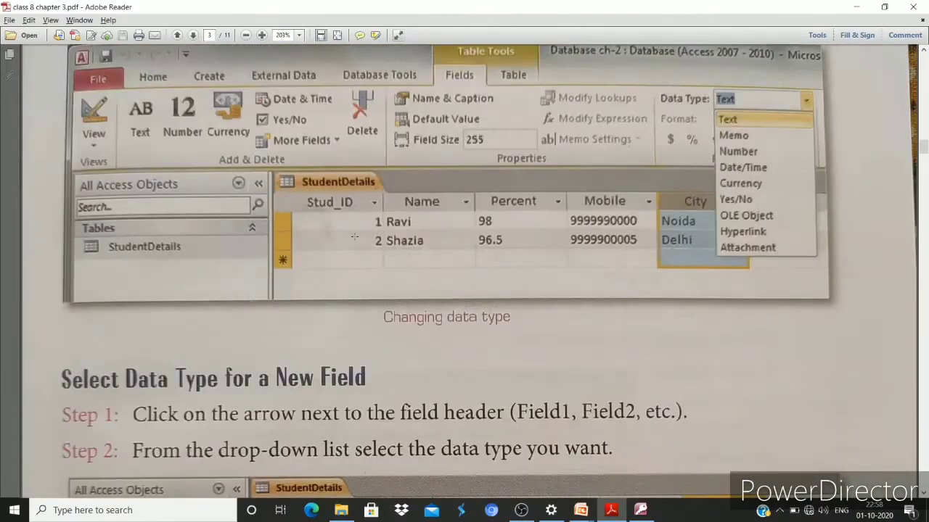
scroll(354, 235, "up", 12)
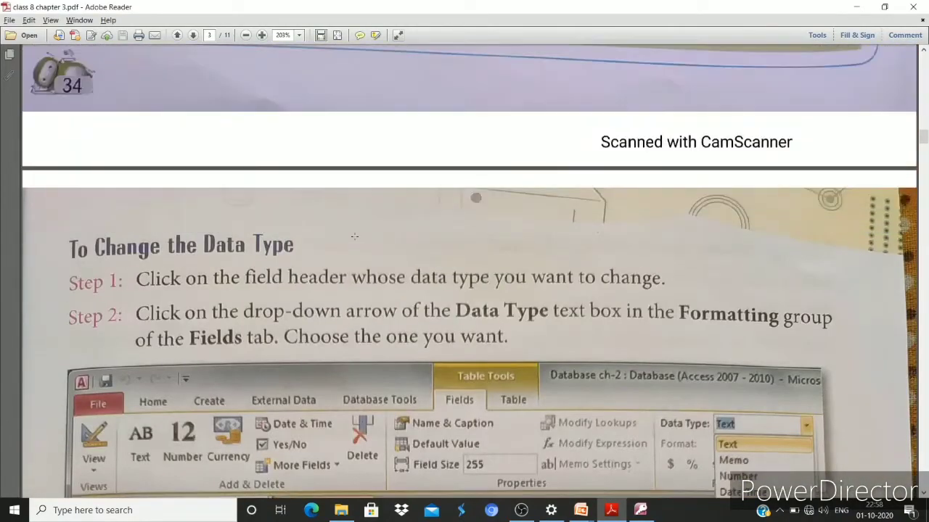
scroll(354, 236, "up", 9)
scroll(338, 169, "down", 8)
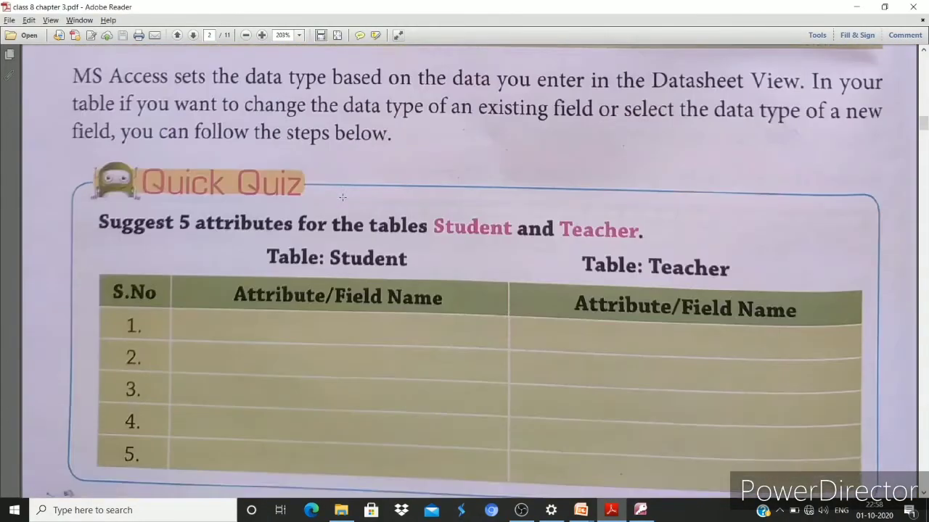
scroll(339, 169, "down", 5)
key("alt+Tab")
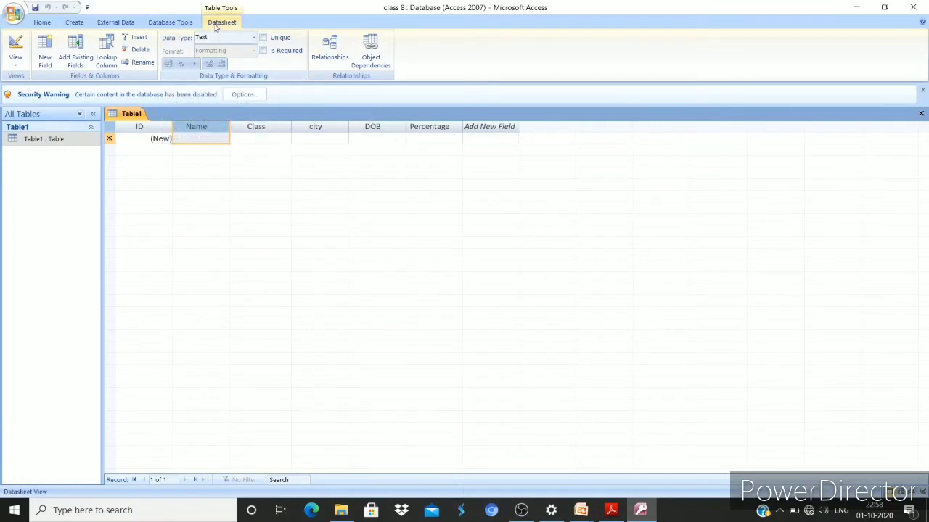
left_click(262, 140)
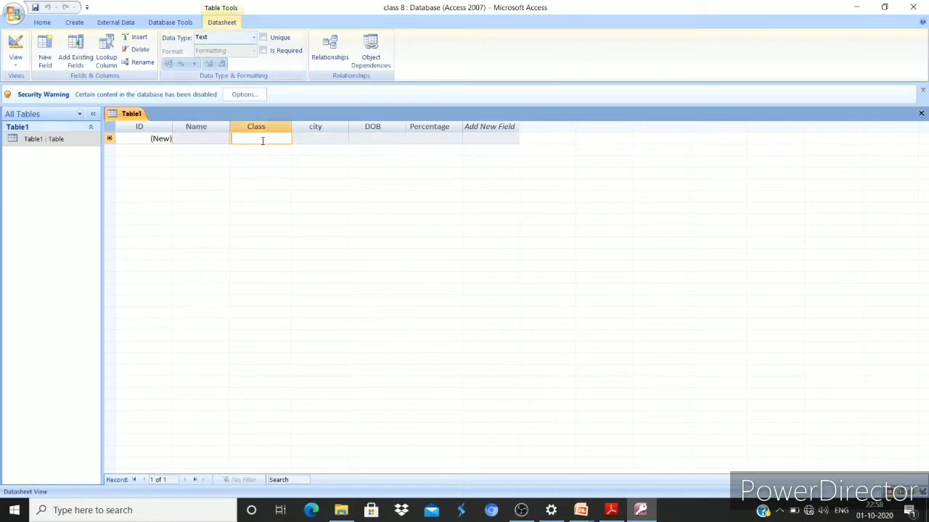
left_click(42, 22)
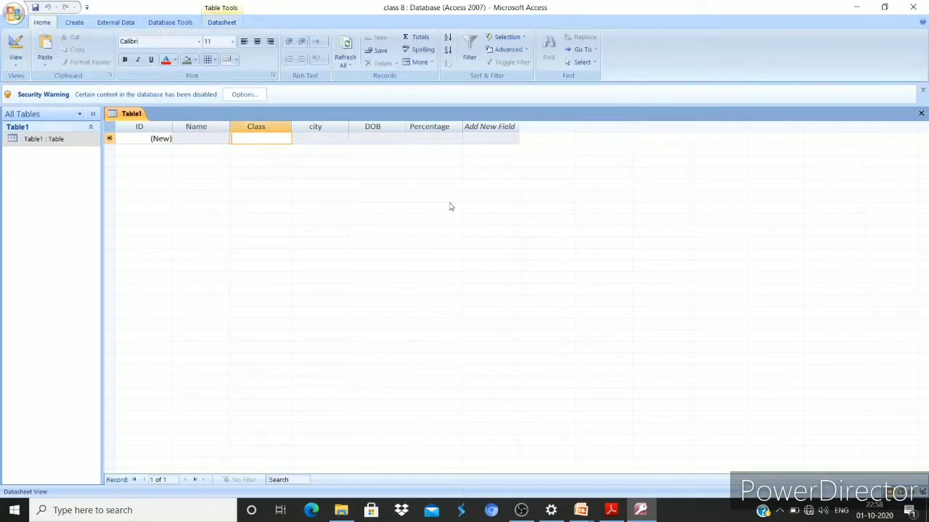
left_click(314, 128)
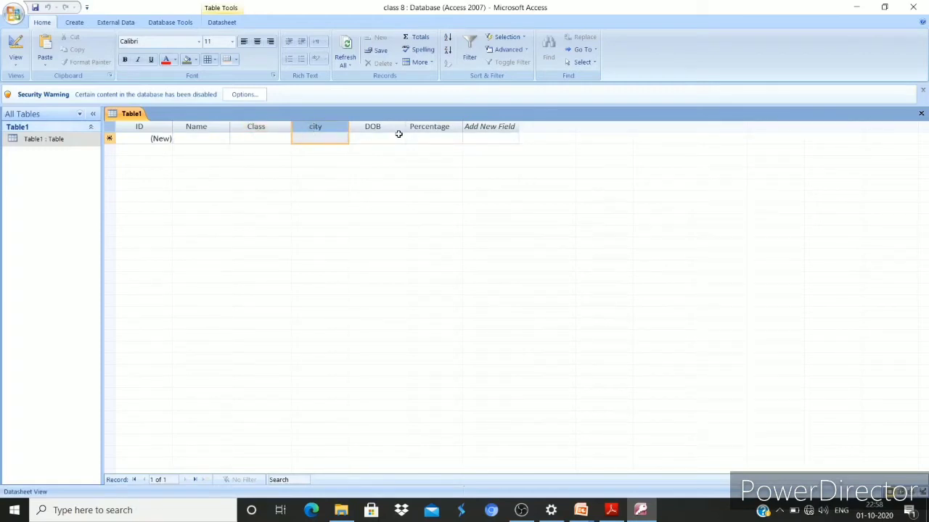
left_click(220, 22)
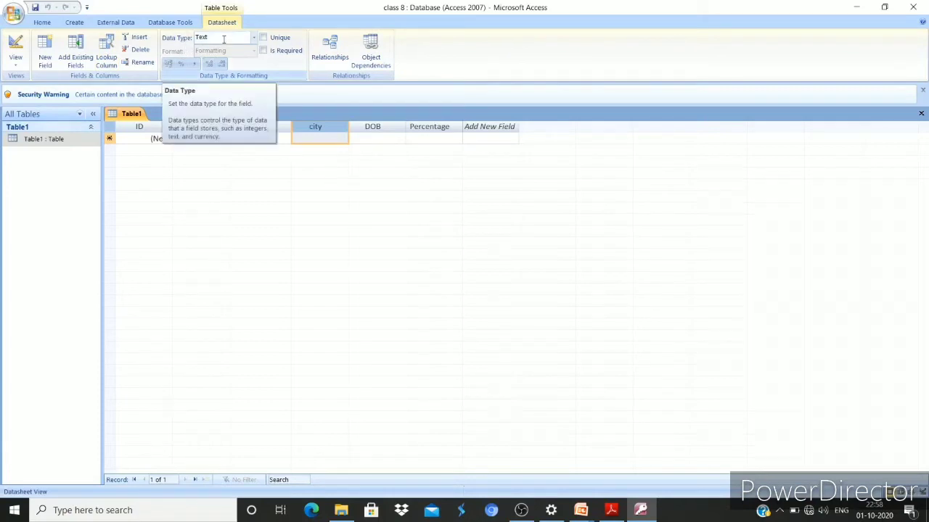
left_click(270, 126)
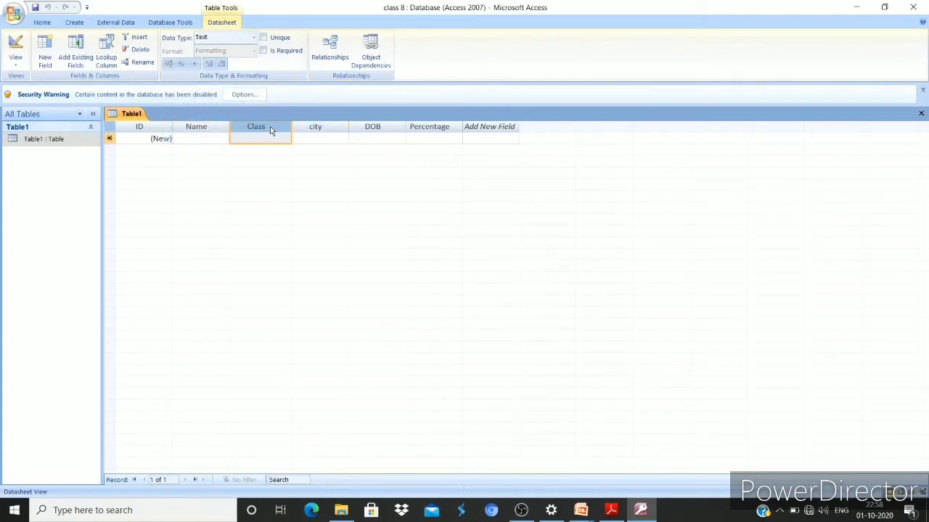
left_click(202, 128)
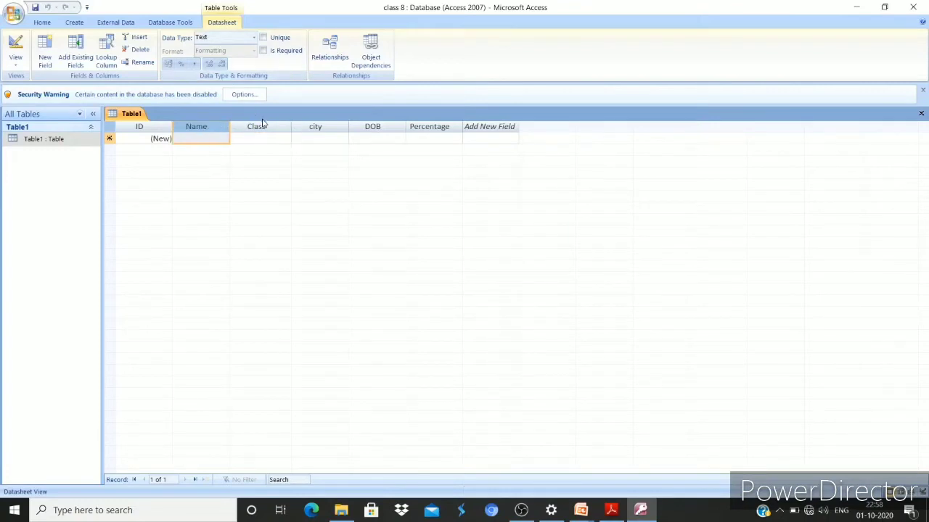
left_click(262, 126)
left_click(304, 128)
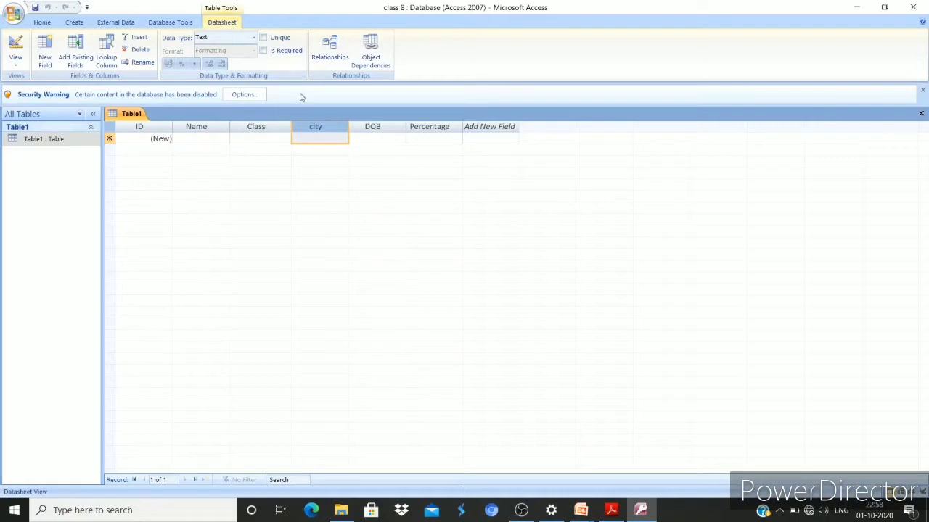
left_click(374, 125)
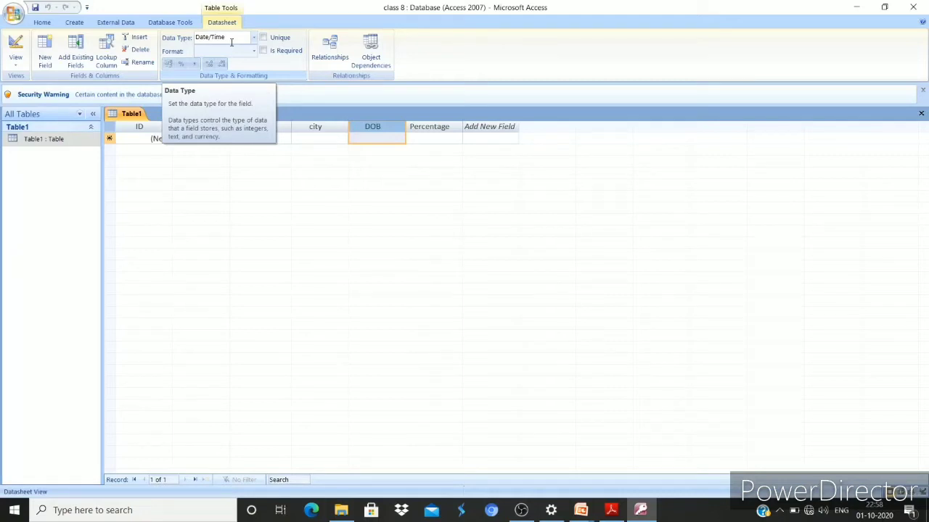
left_click(422, 127)
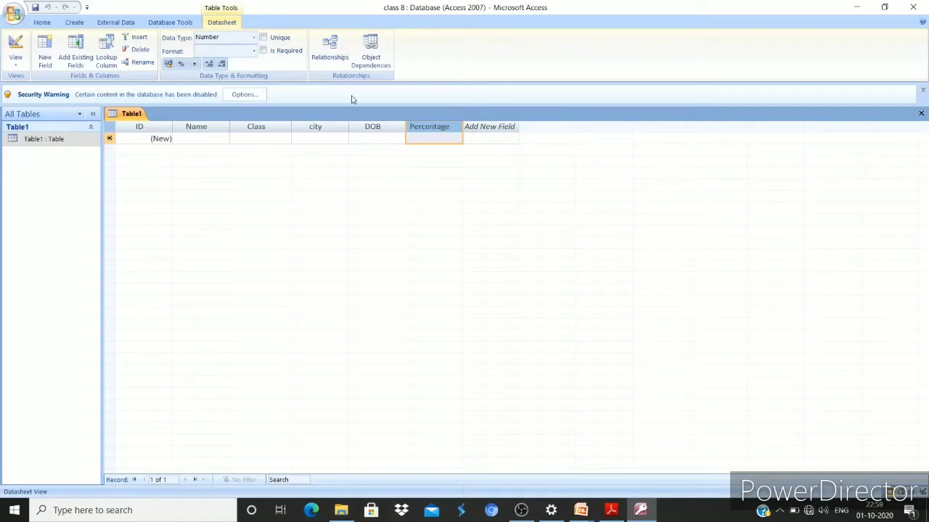
Make Percentage a Text field, enter test value 'sdadad' as record 1, then delete it
left_click(253, 38)
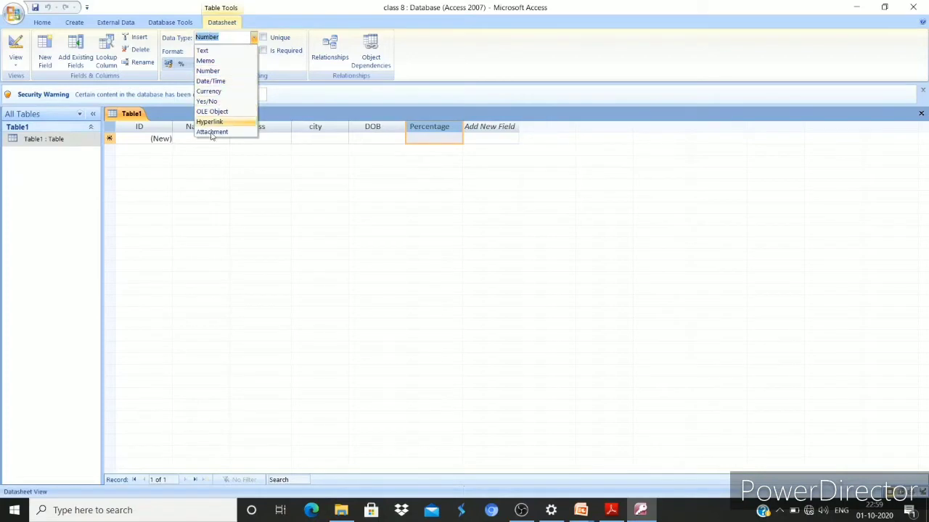
left_click(205, 53)
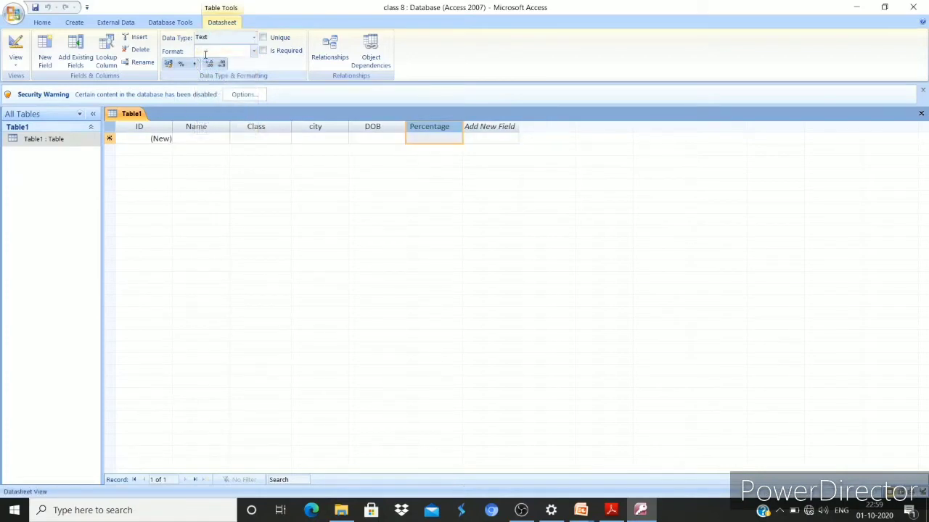
left_click(436, 138)
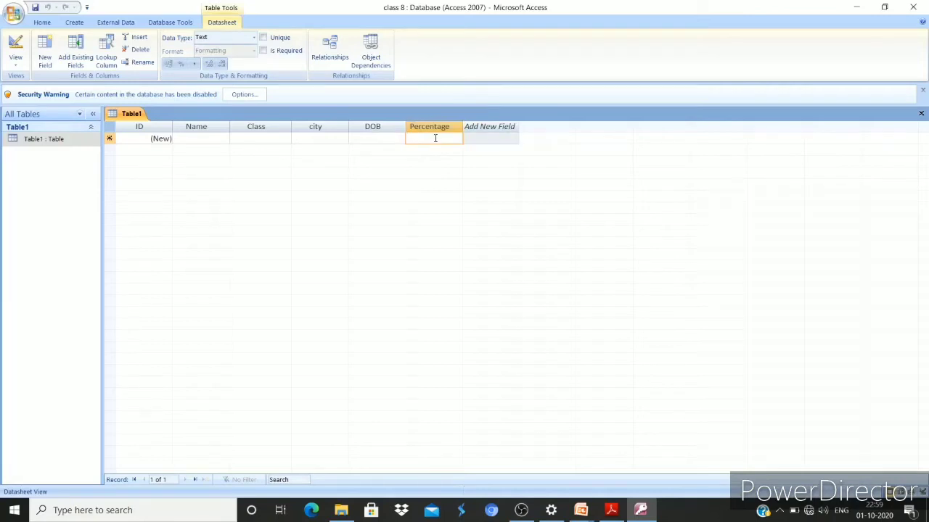
type("sdadad")
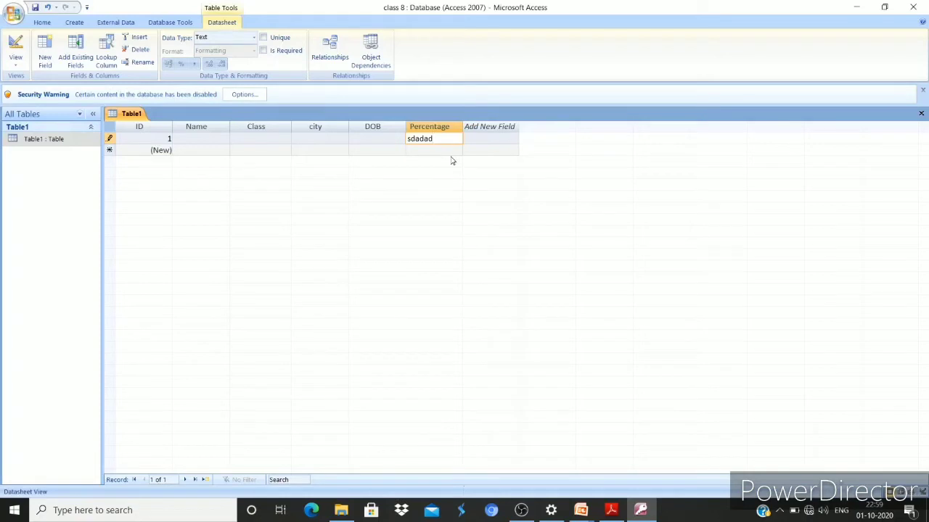
key("Return")
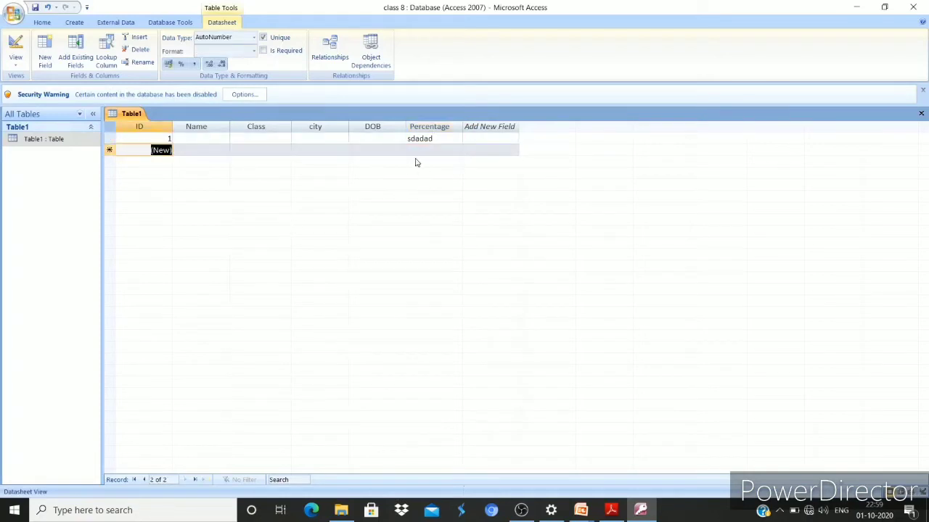
left_click(435, 150)
double_click(440, 138)
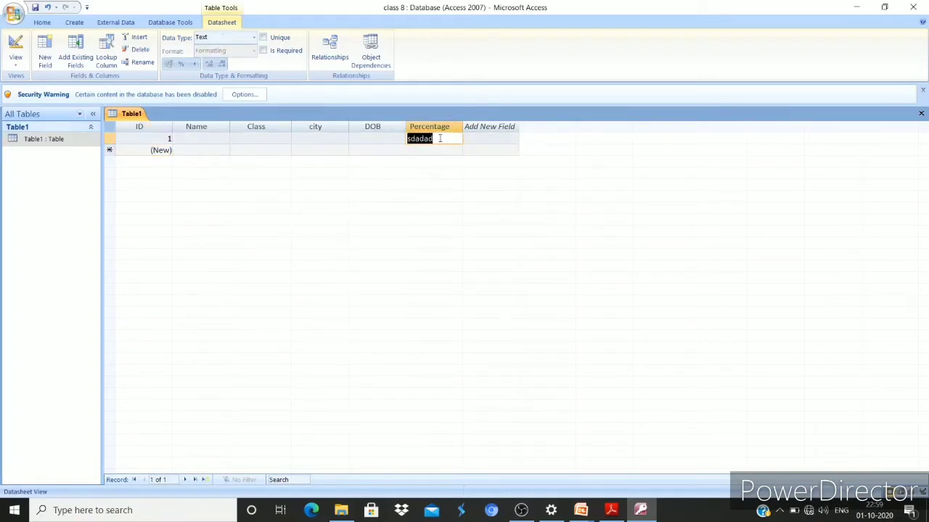
key("BackSpace")
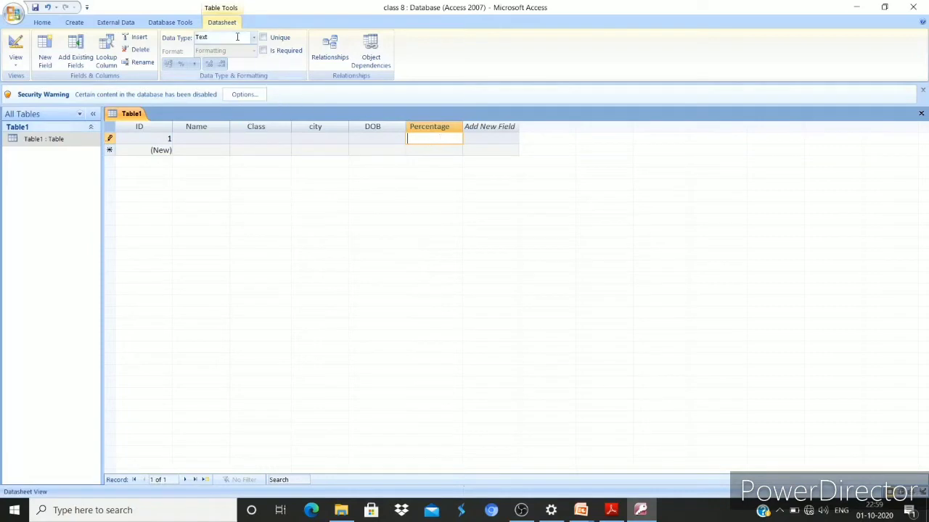
Convert Percentage back to Number, confirming the warnings, and see text 'sada' rejected and removed
left_click(254, 37)
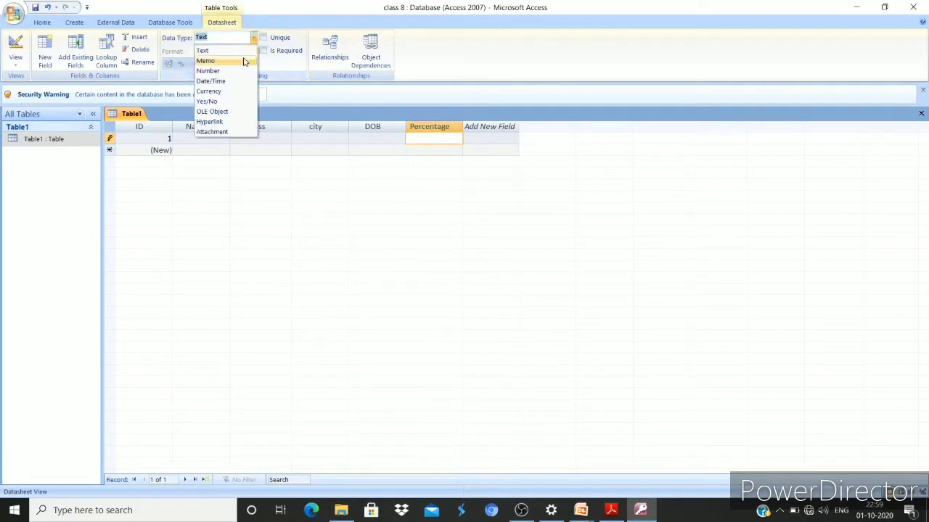
left_click(238, 72)
left_click(442, 288)
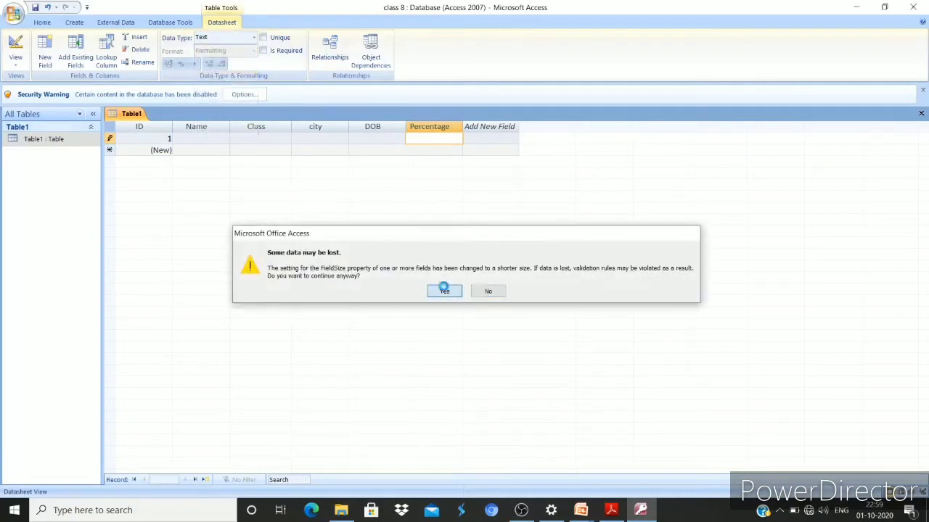
left_click(445, 290)
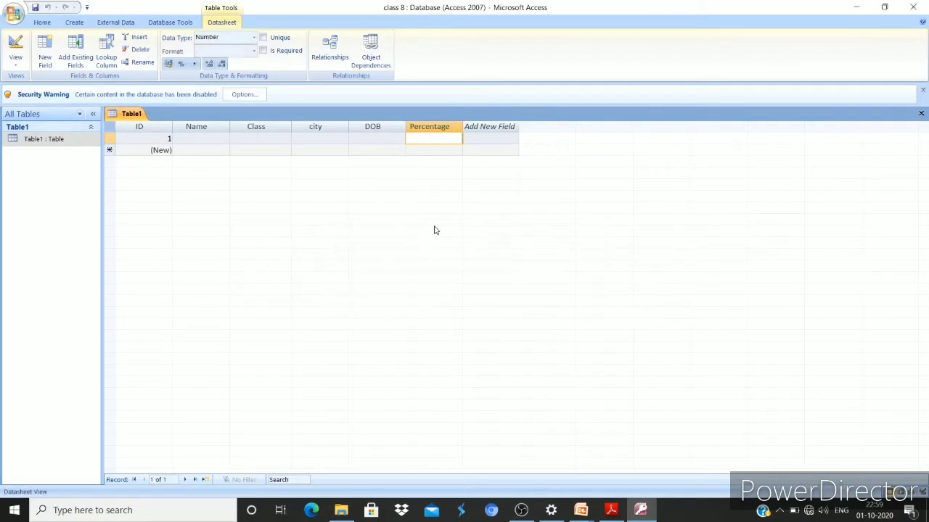
type("sada")
key("Return")
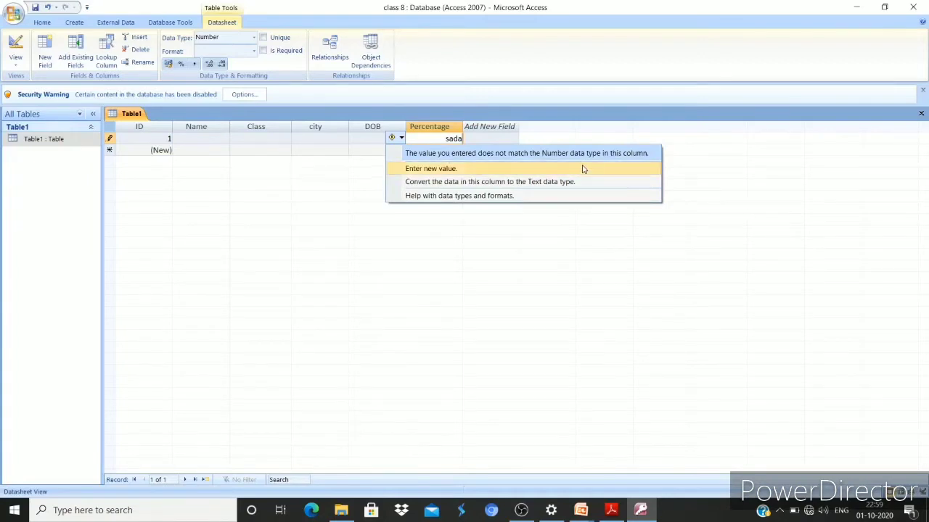
left_click(467, 284)
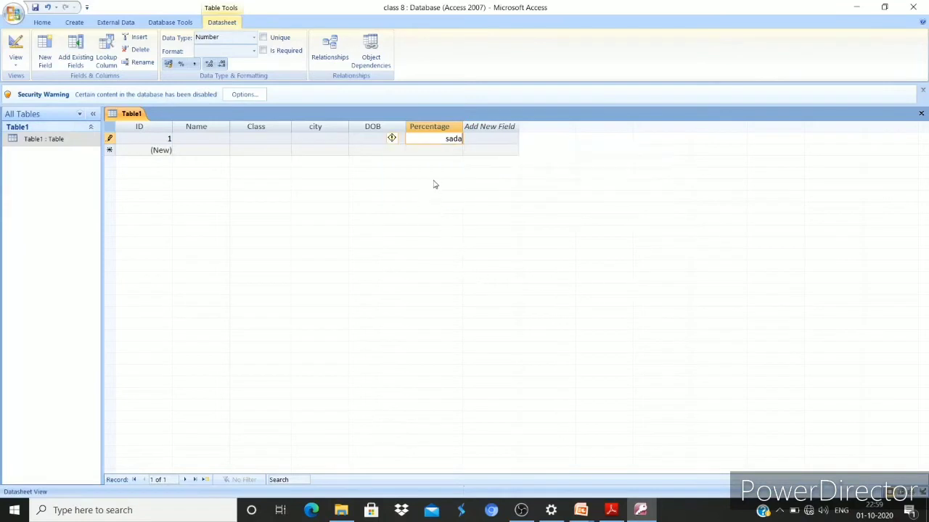
left_click_drag(438, 139, 515, 139)
key("BackSpace")
Enter 123 as record 1's Percentage, then glance at the textbook PDF and return
key("Down")
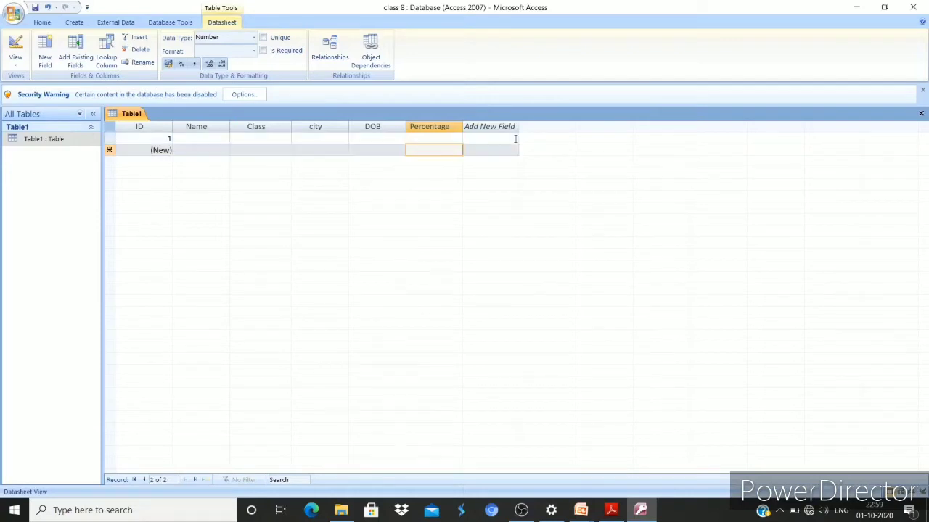
left_click(411, 141)
type("123")
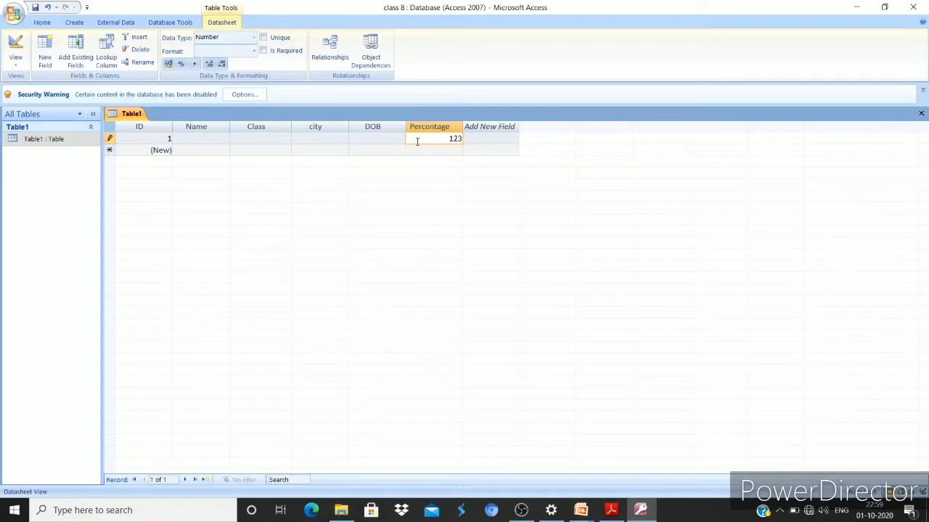
key("Return")
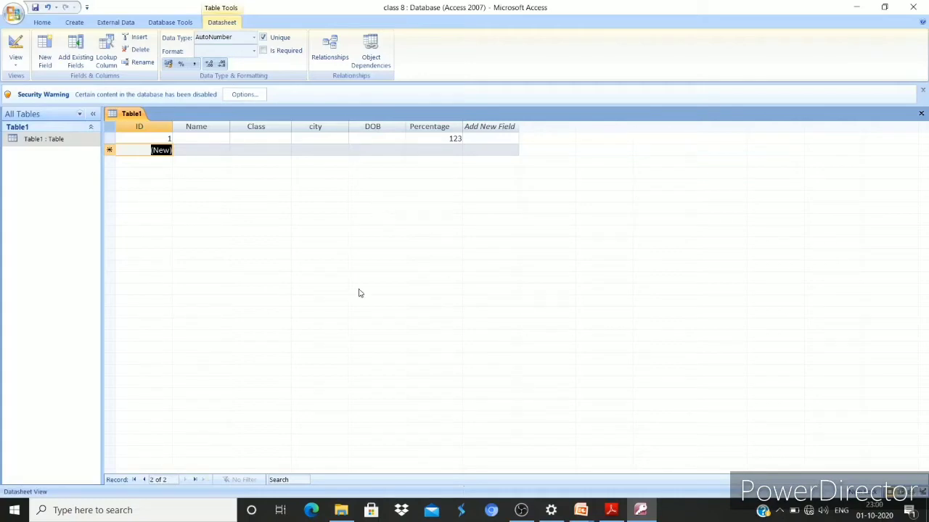
key("alt+Tab")
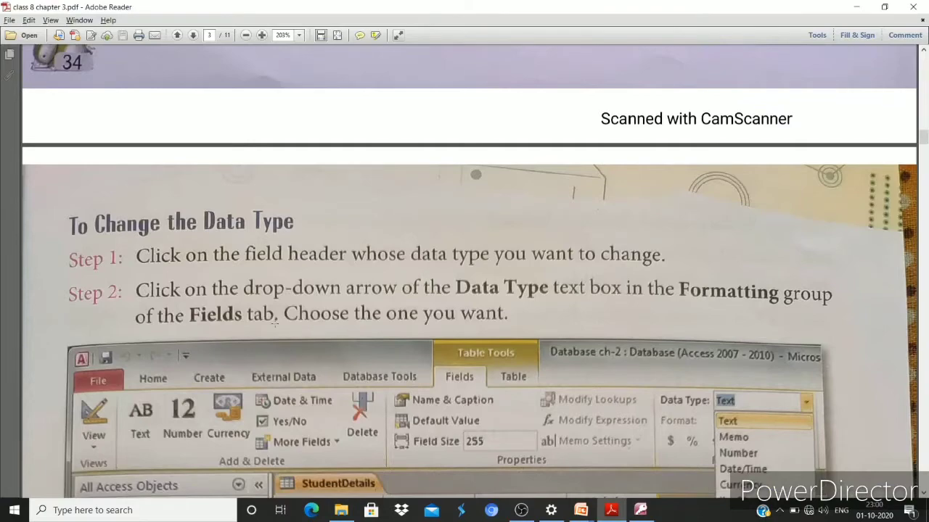
scroll(273, 321, "down", 10)
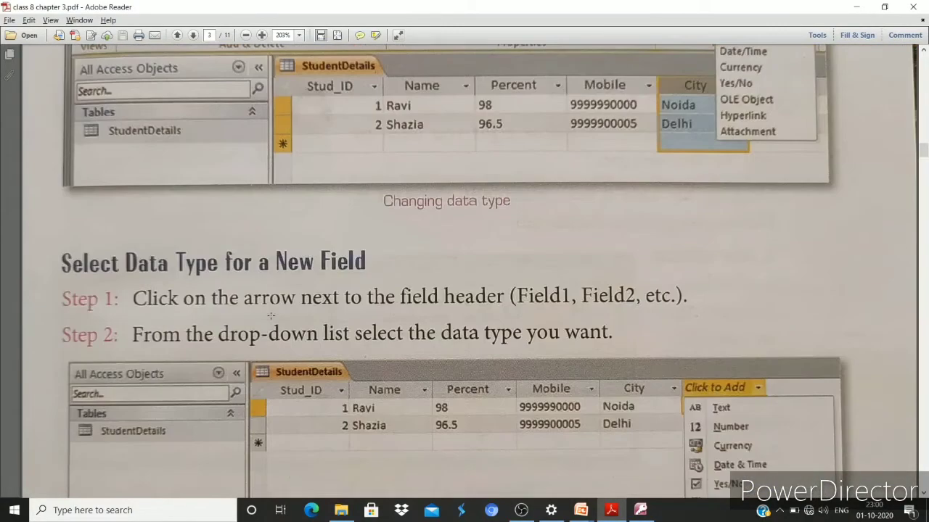
key("alt+Tab")
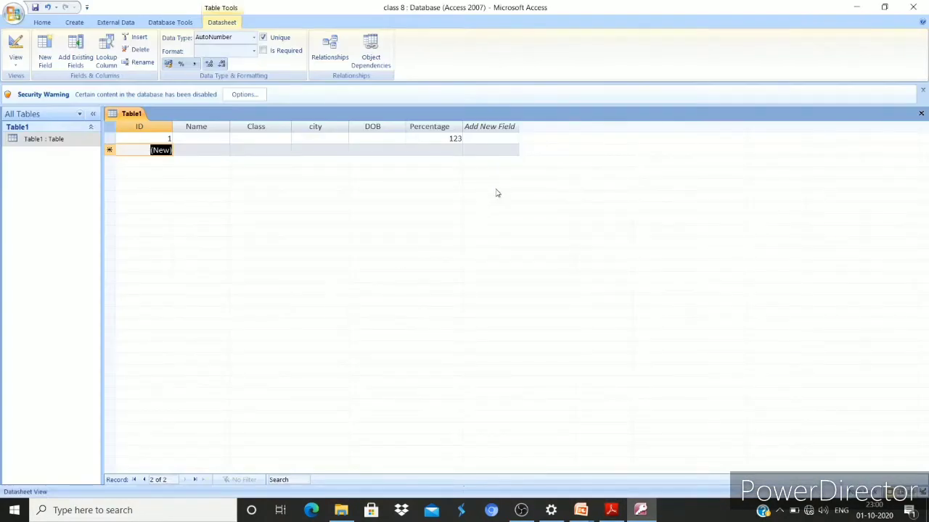
Name the new column after Percentage 'marks' and set its data type to Number
left_click(496, 125)
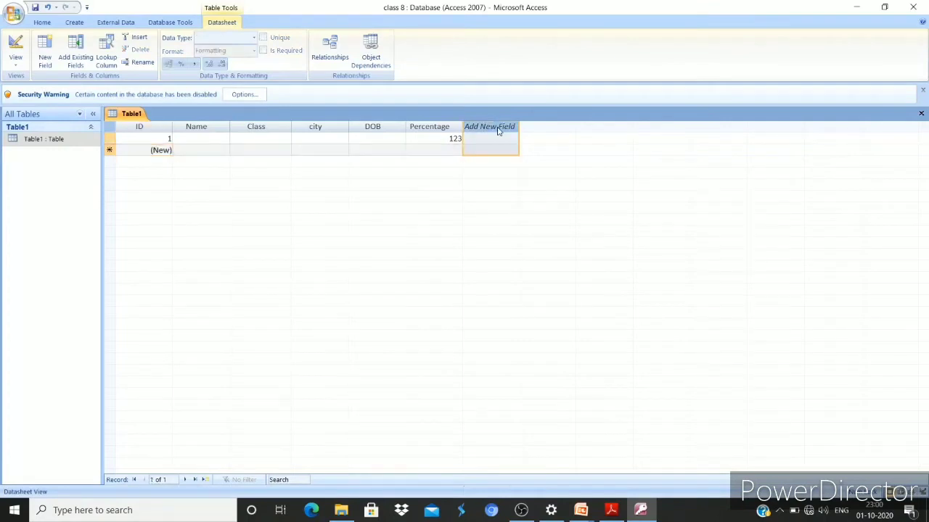
double_click(498, 129)
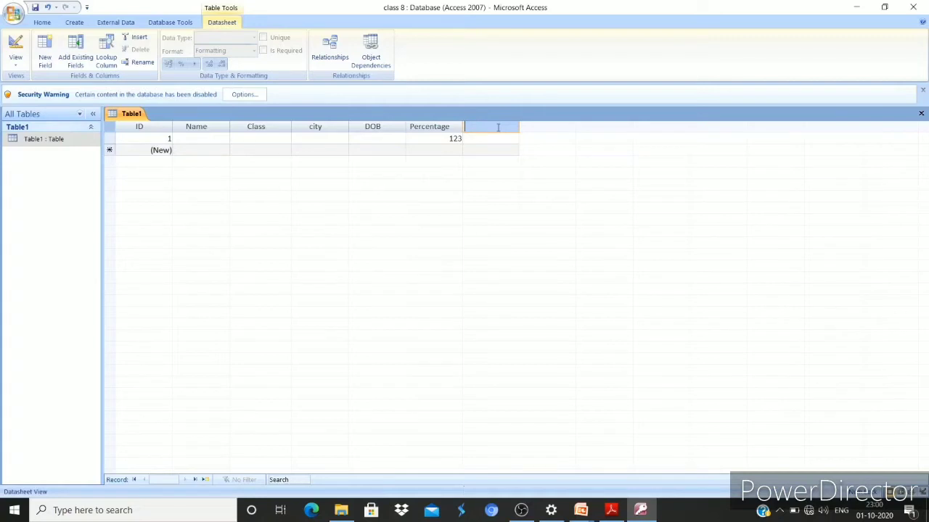
type("marks")
key("Return")
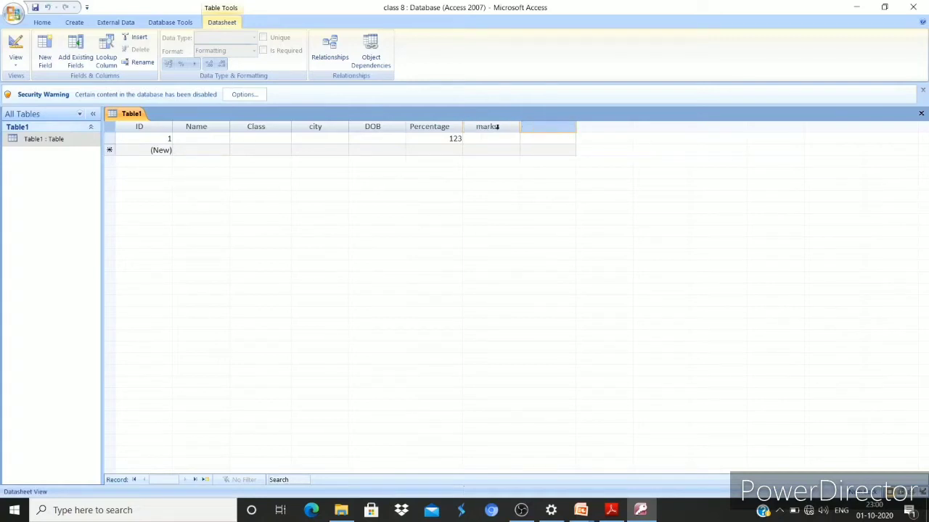
left_click(497, 127)
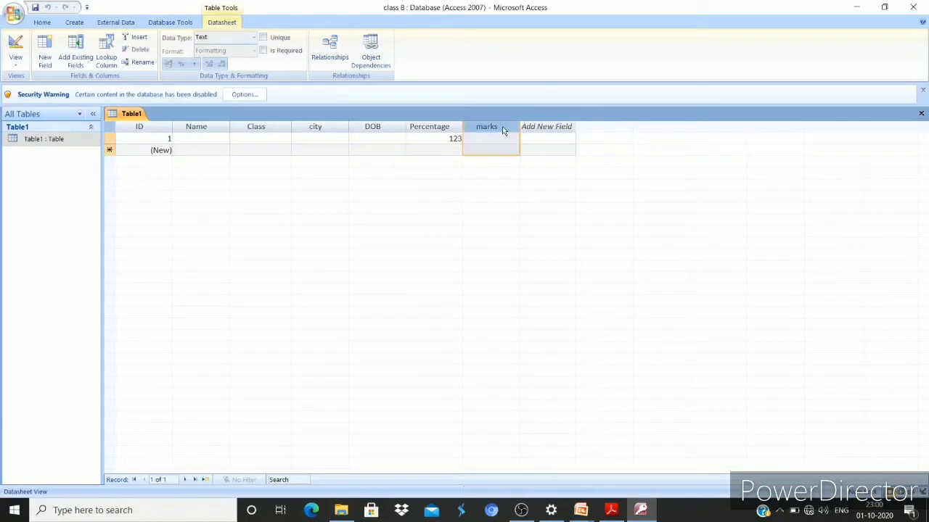
left_click(253, 38)
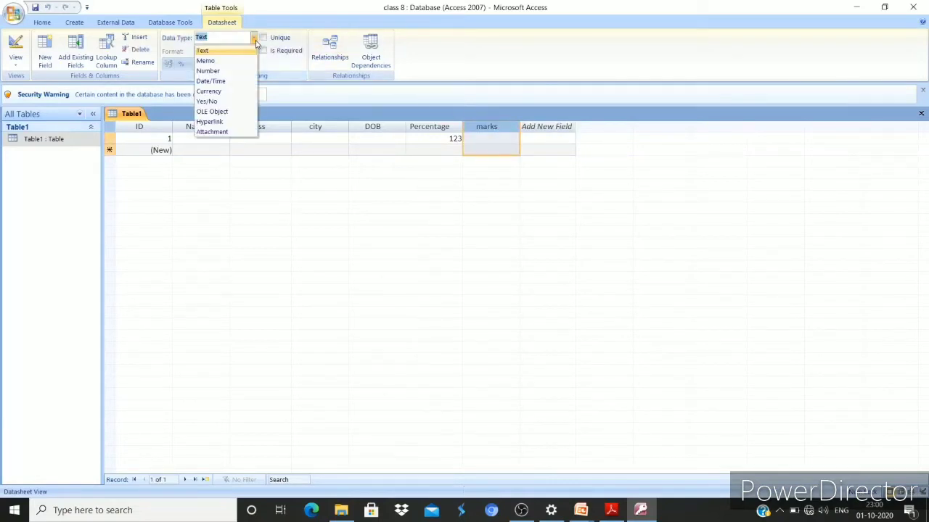
left_click(236, 70)
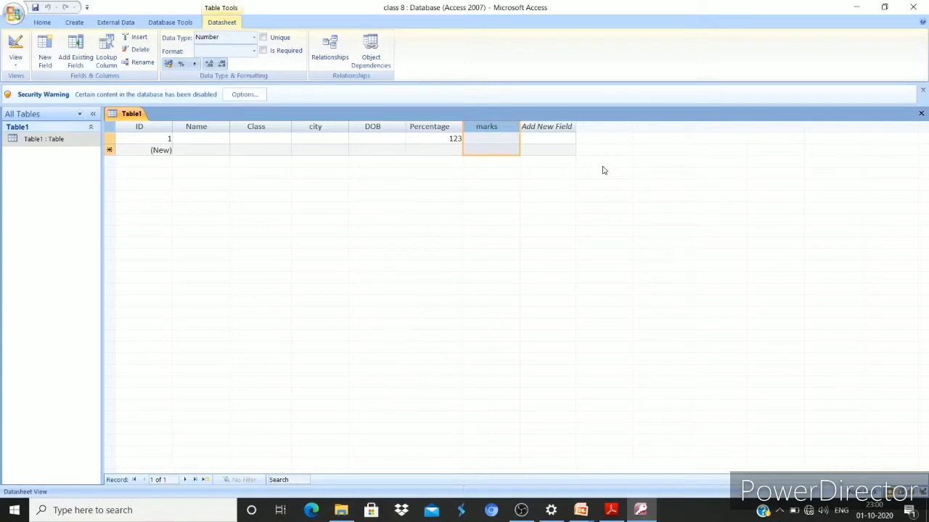
key("alt+Tab")
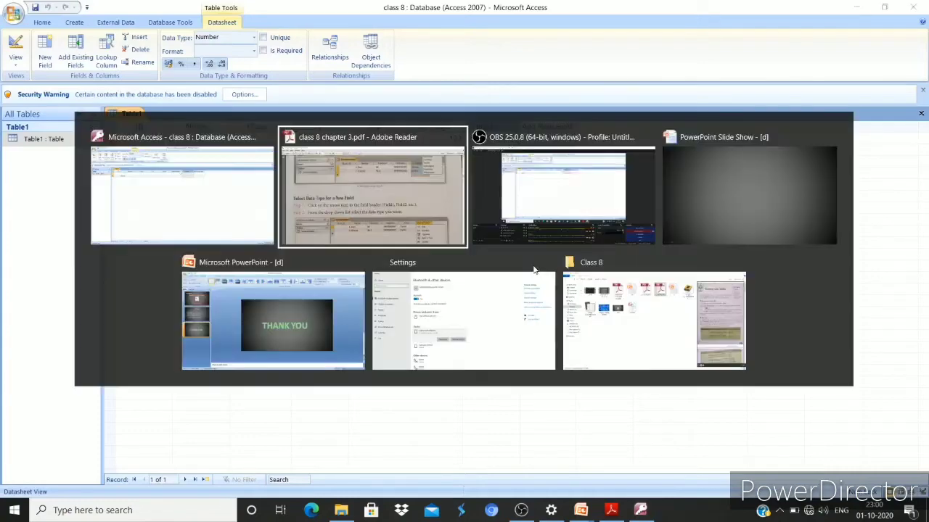
scroll(407, 209, "down", 8)
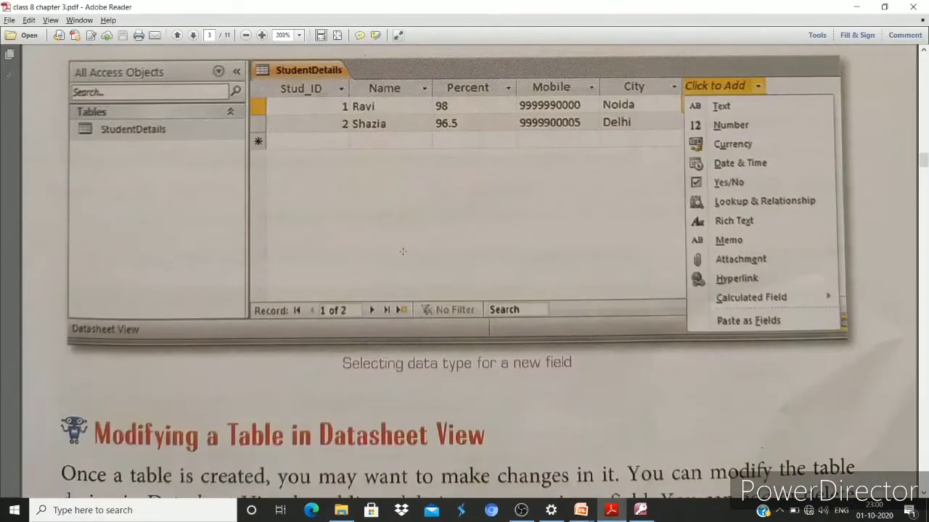
scroll(402, 249, "down", 2)
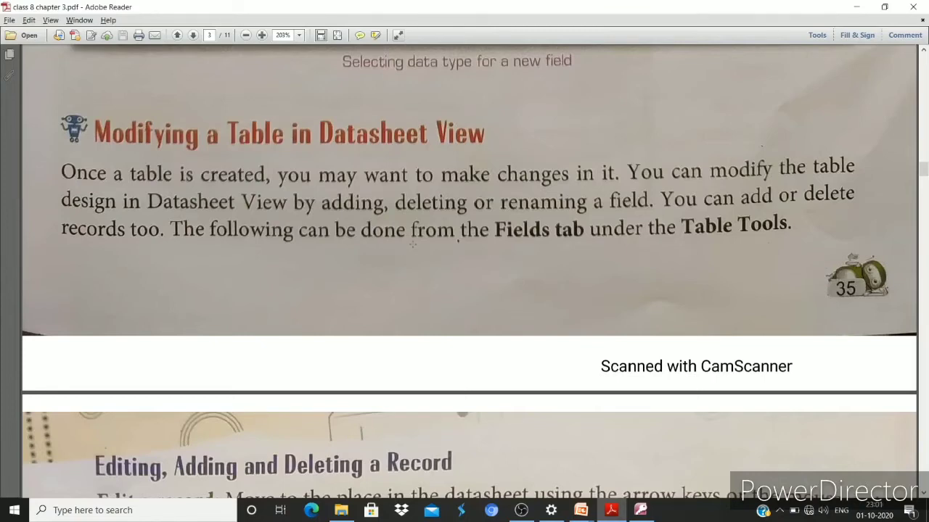
scroll(412, 245, "down", 5)
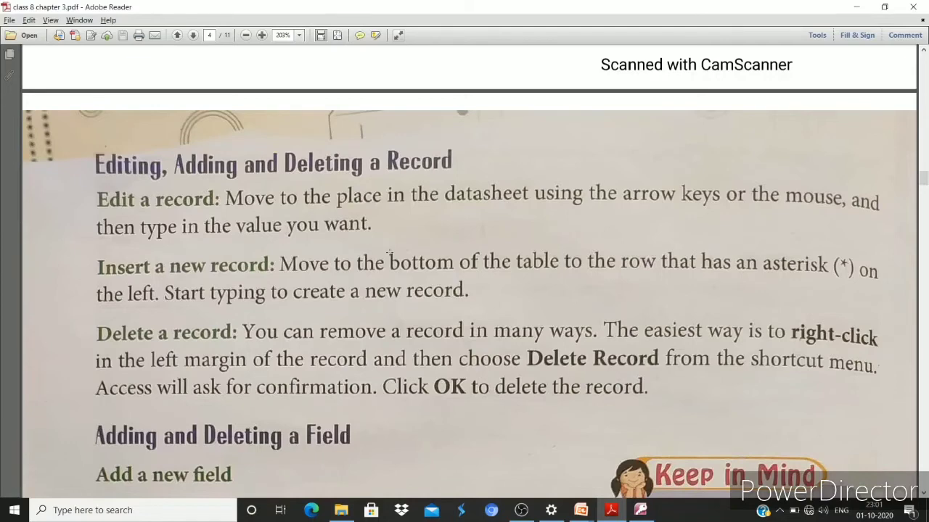
scroll(415, 254, "down", 3)
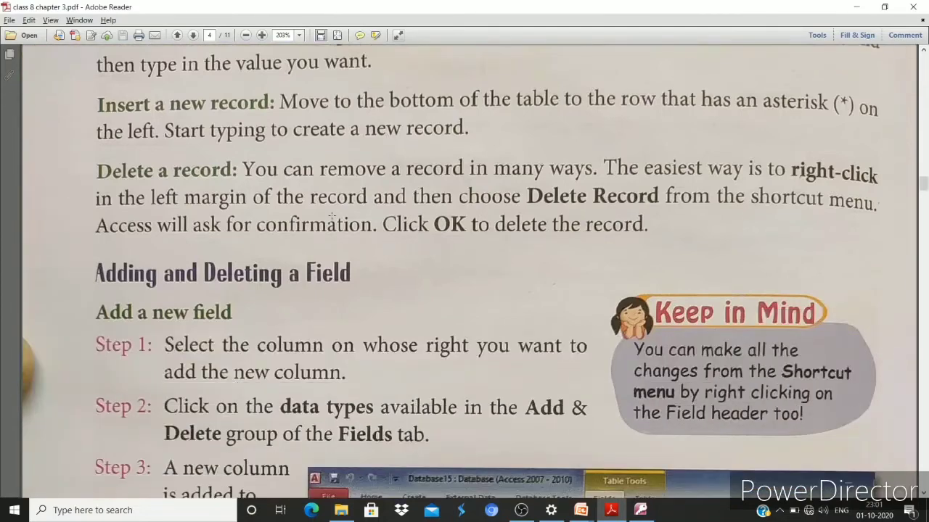
scroll(268, 299, "down", 3)
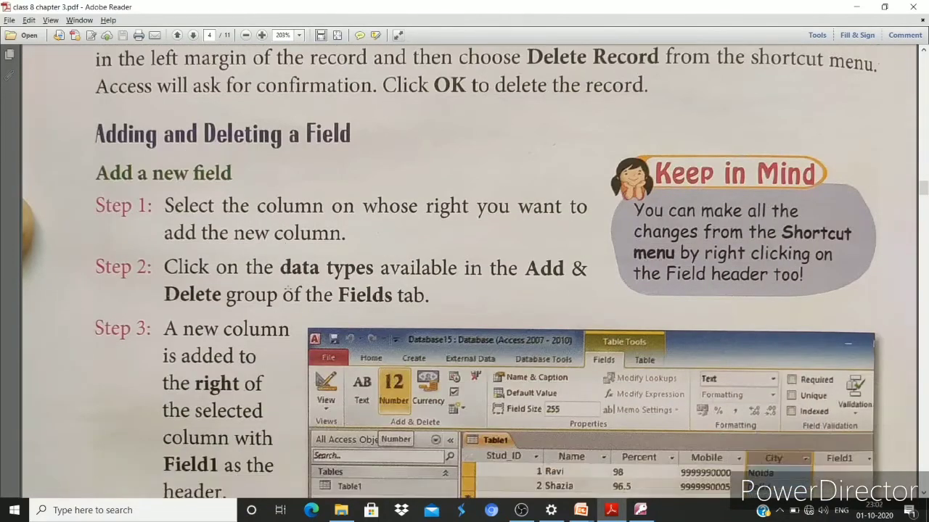
scroll(288, 288, "down", 3)
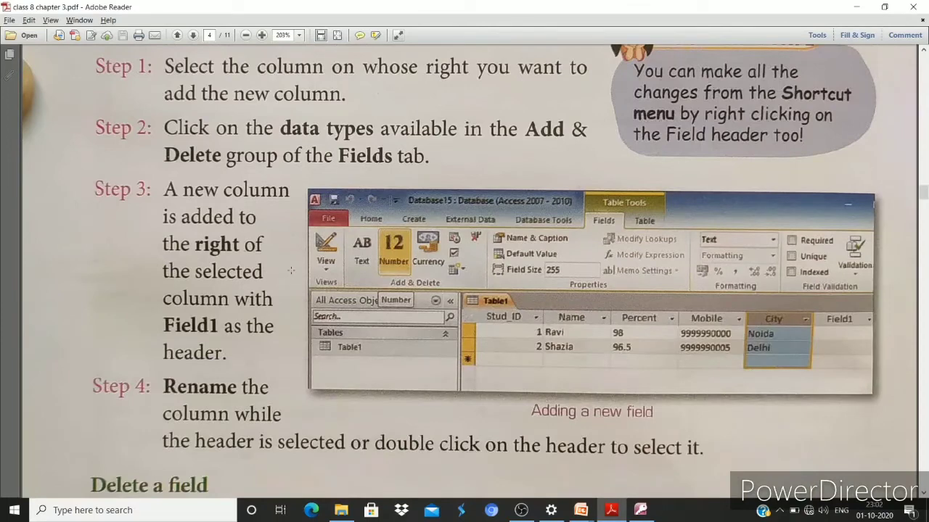
key("alt+Tab")
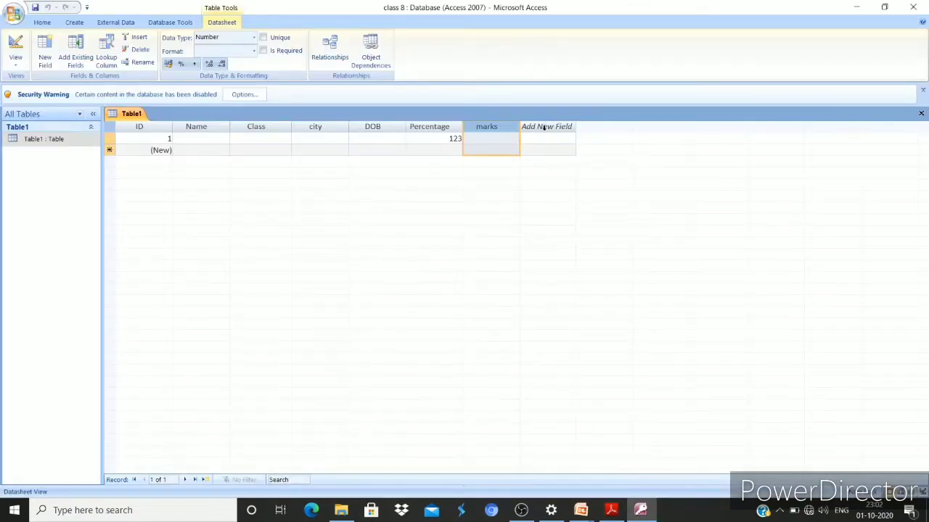
left_click(545, 128)
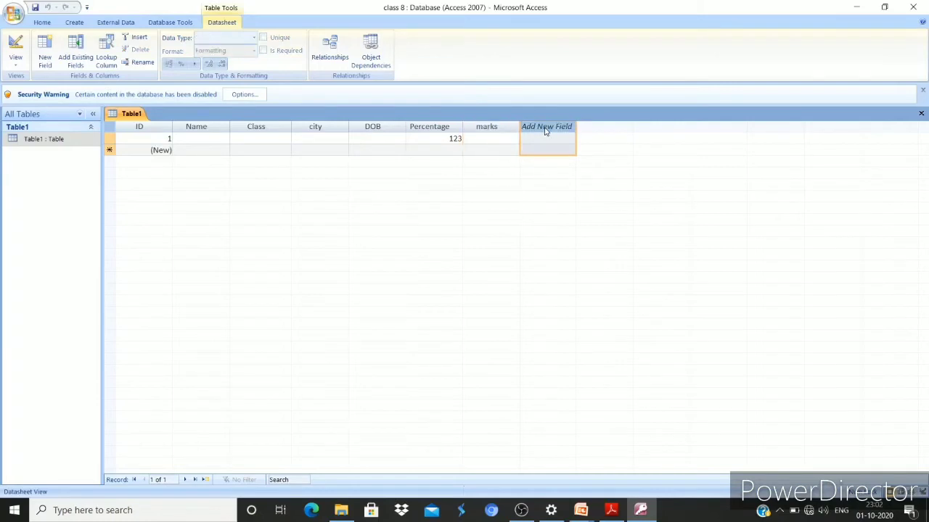
left_click(545, 128)
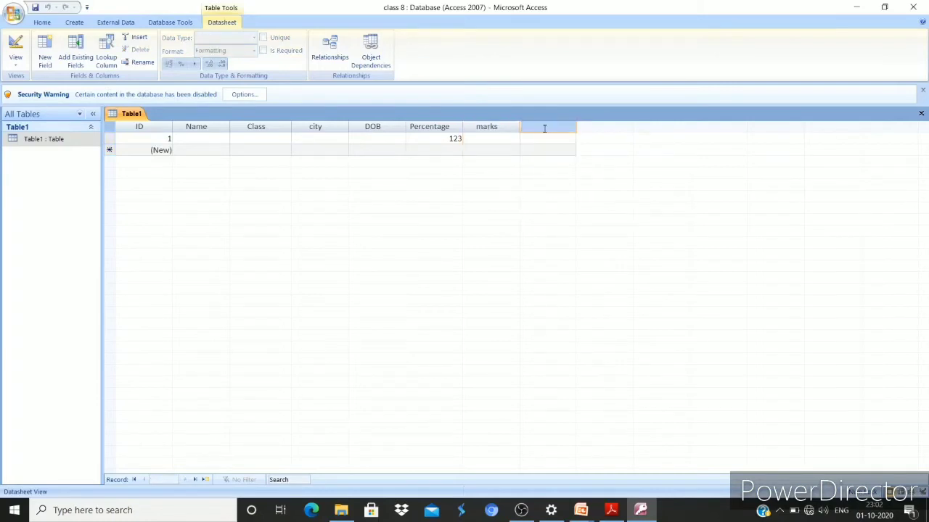
type("newfield")
key("Return")
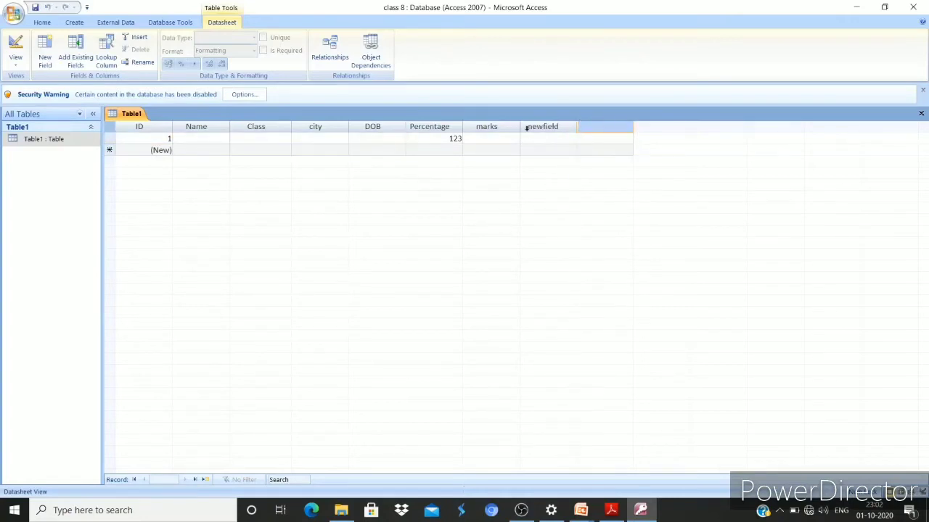
left_click(542, 125)
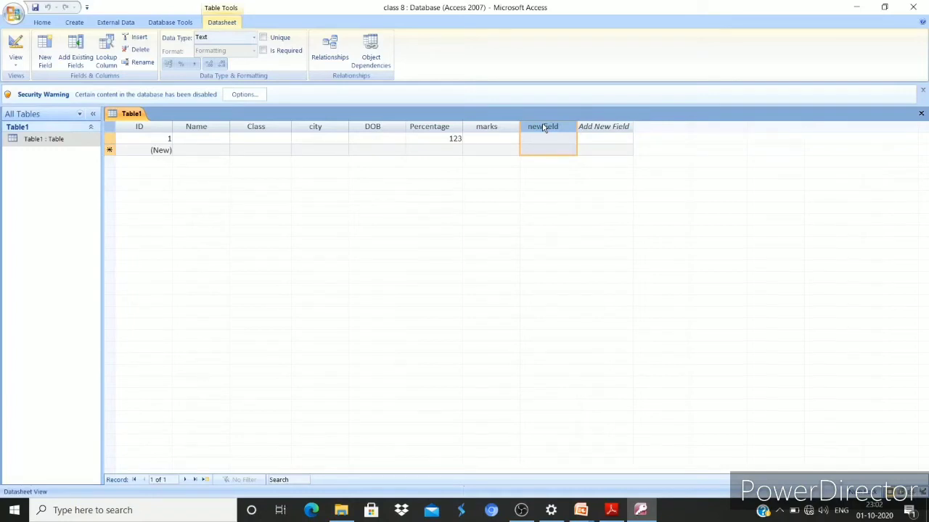
right_click(544, 128)
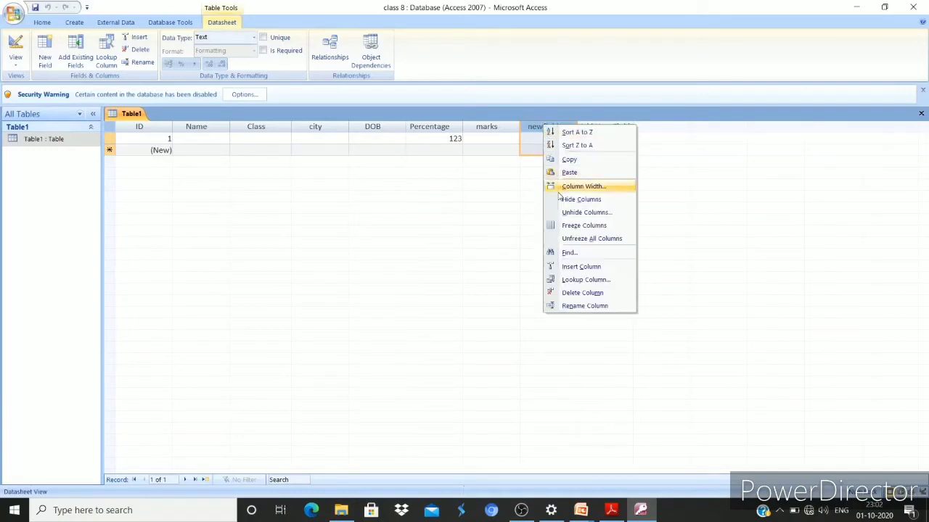
left_click(576, 294)
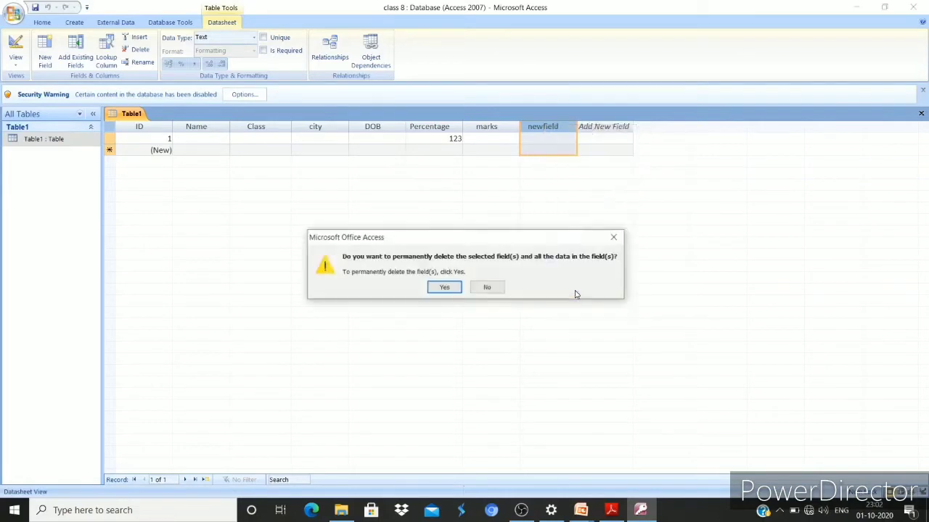
left_click(443, 288)
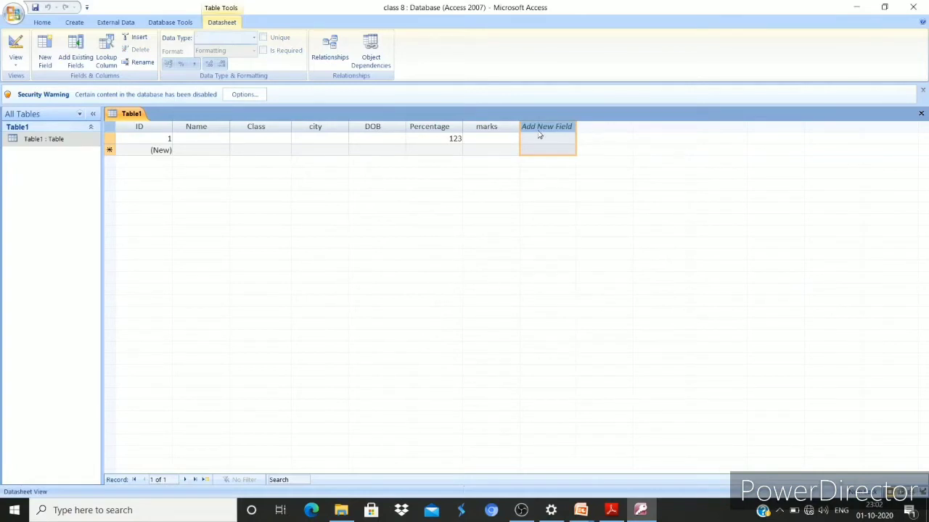
key("alt+Tab")
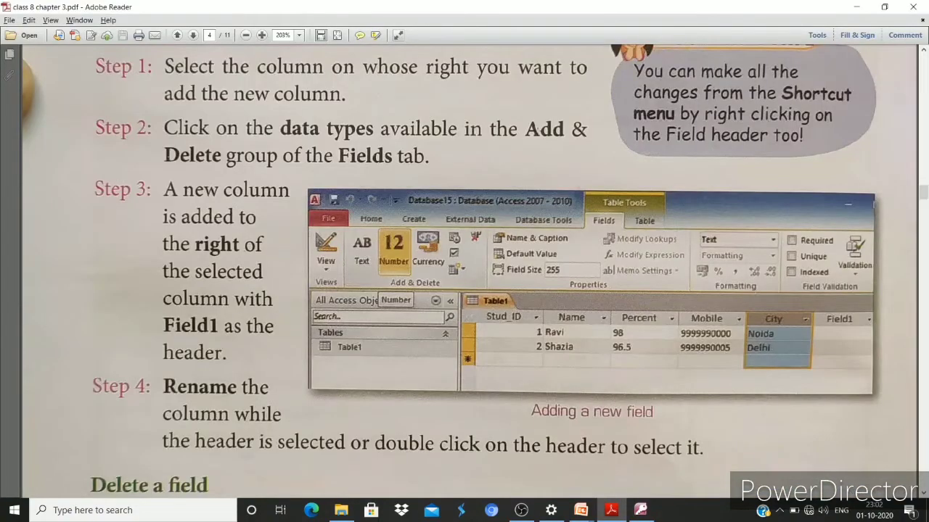
Scroll the textbook past the Delete a field steps to Move a field on page 5
scroll(531, 155, "down", 3)
scroll(531, 155, "up", 6)
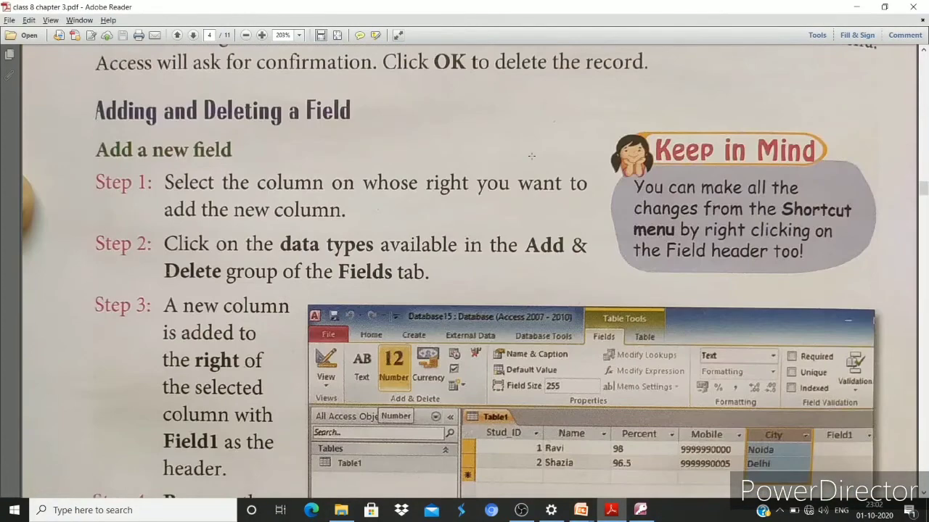
scroll(532, 155, "down", 5)
scroll(528, 127, "down", 3)
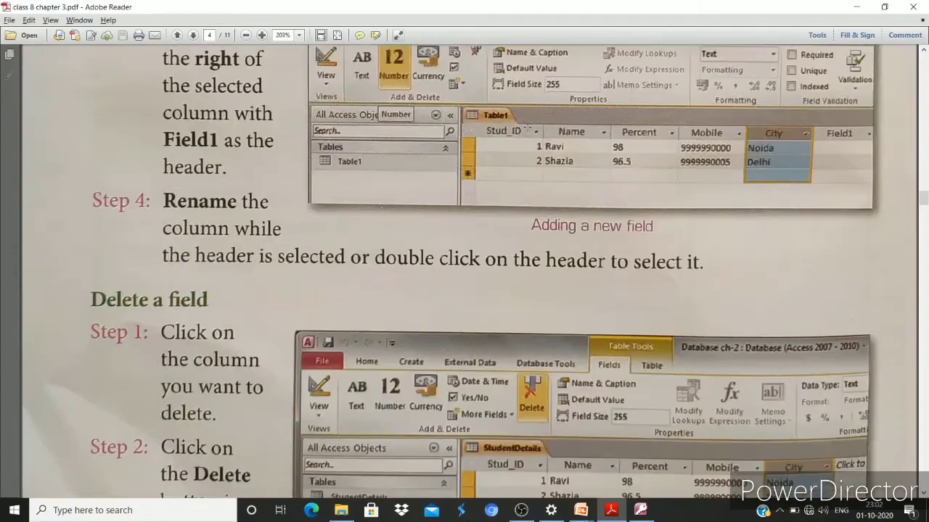
scroll(528, 130, "down", 12)
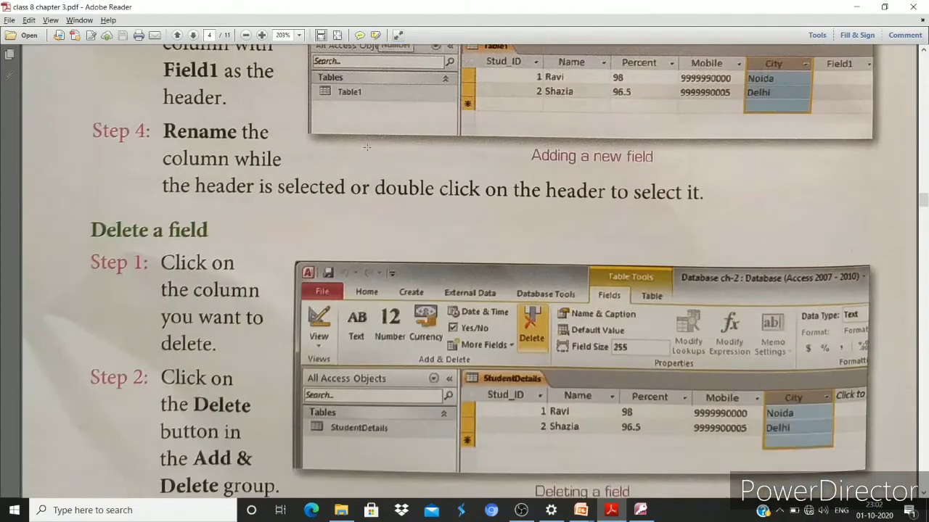
scroll(367, 147, "down", 8)
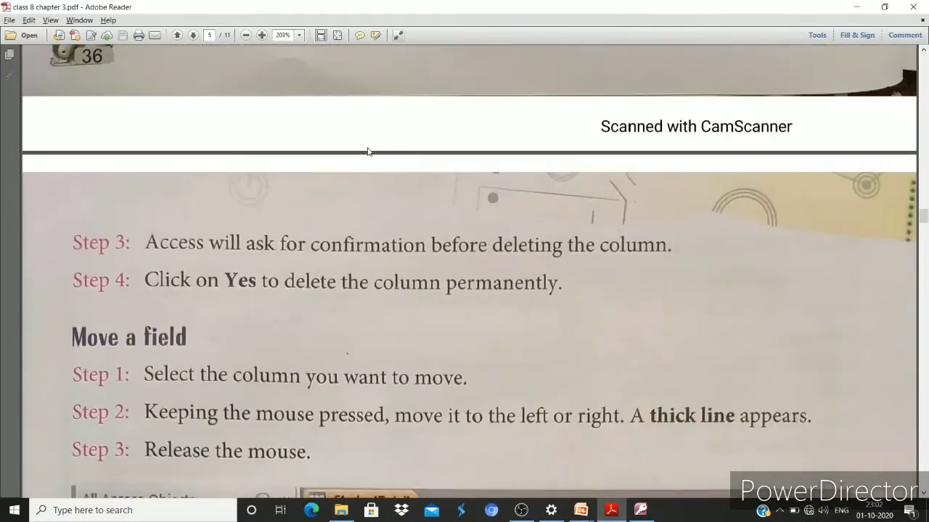
Rename the marks column to 'newname'
key("alt+Tab")
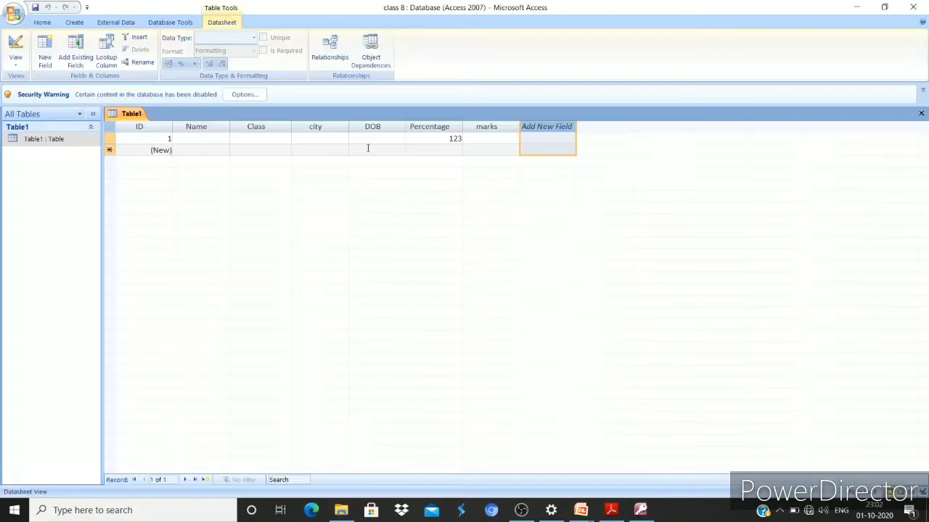
left_click(499, 128)
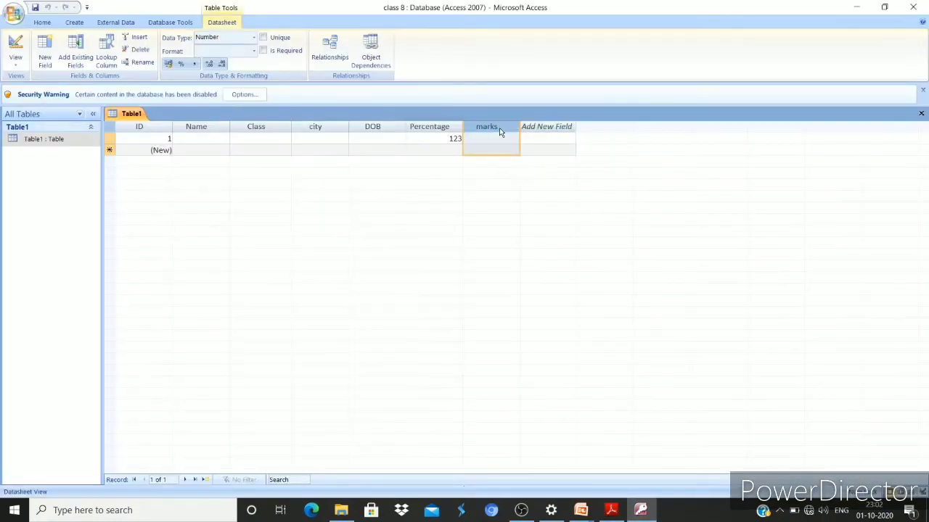
double_click(499, 127)
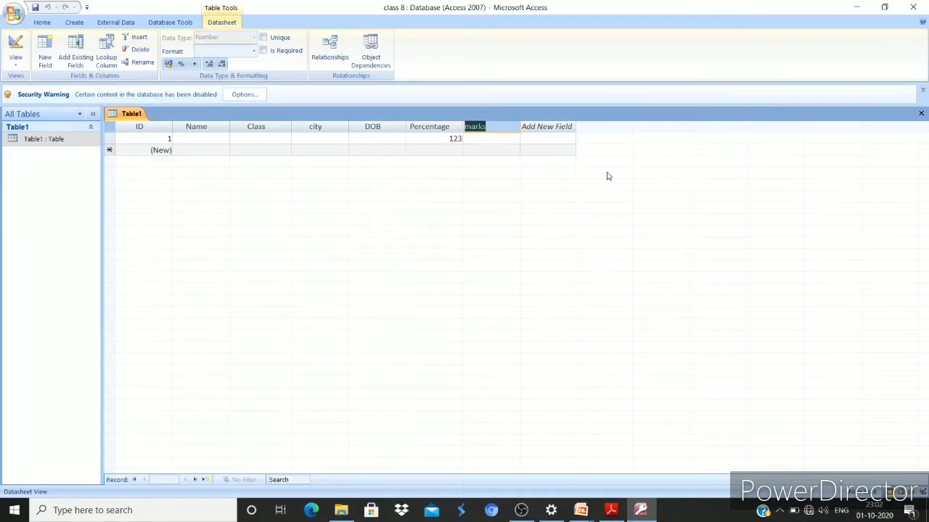
key("BackSpace")
type("newname")
key("Return")
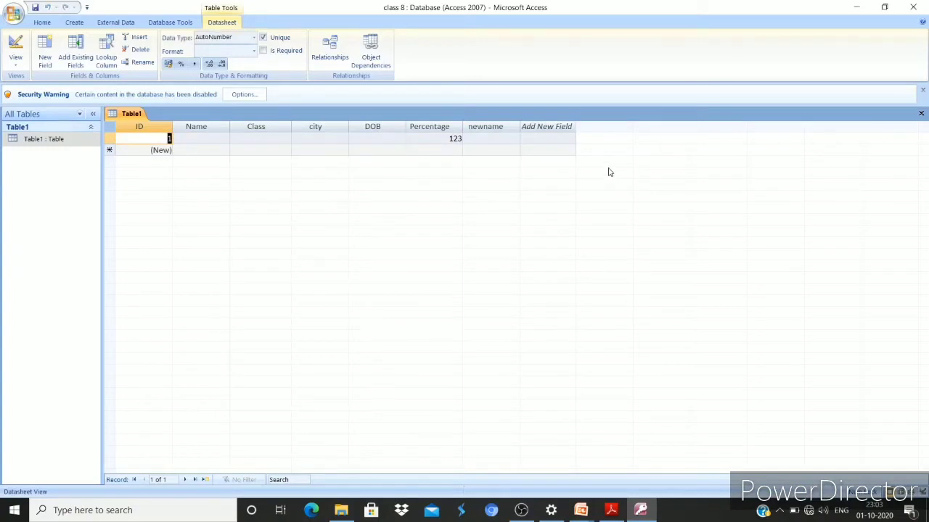
After checking the PDF, rename the newname column to 'Surname'
key("alt+Tab")
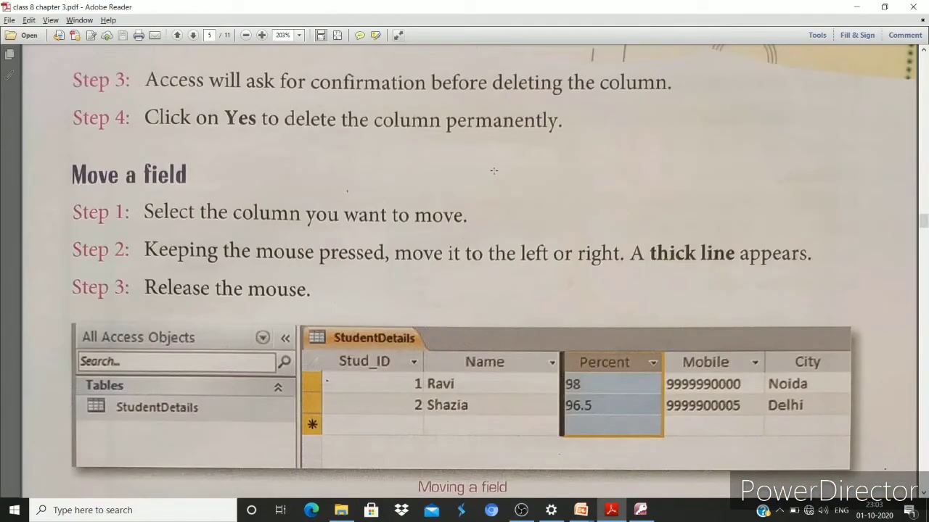
key("alt+Tab")
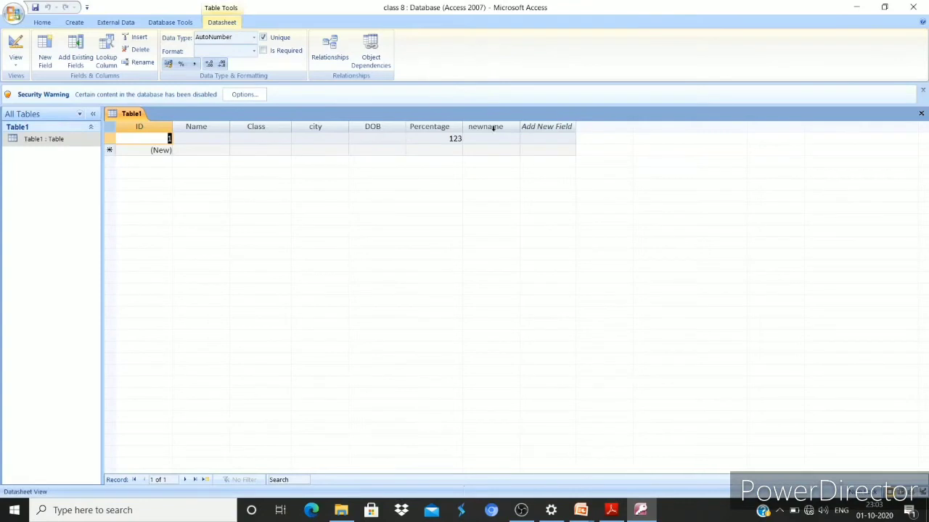
double_click(492, 127)
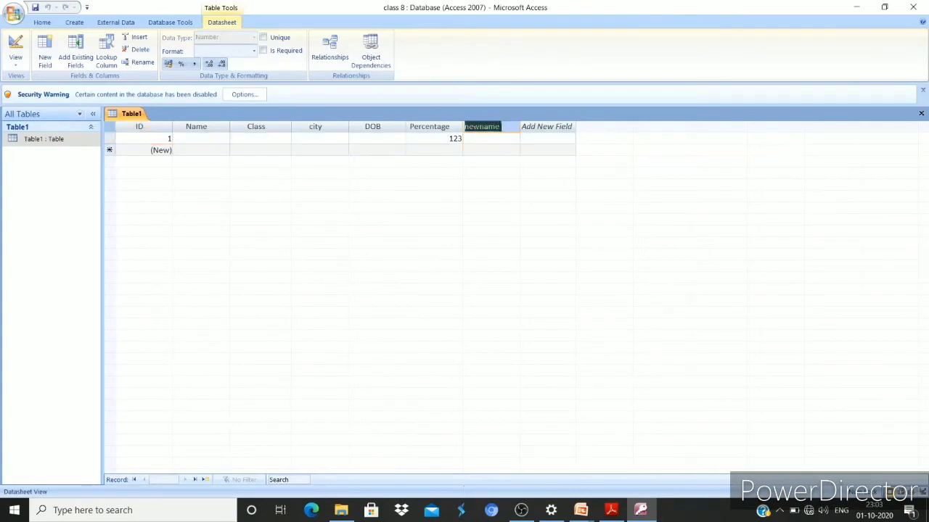
type("Sa")
key("BackSpace")
type("urnaem")
key("BackSpace")
key("BackSpace")
type("mev")
key("BackSpace")
key("Return")
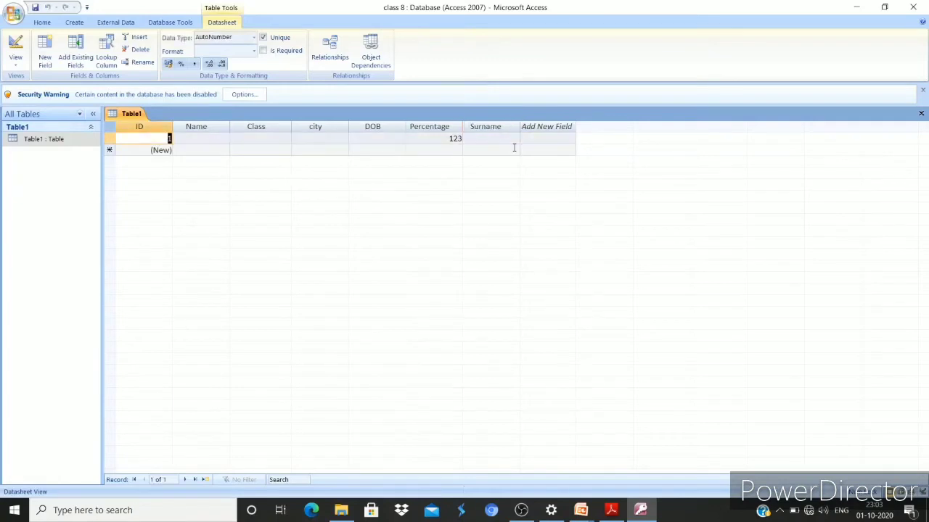
left_click(489, 127)
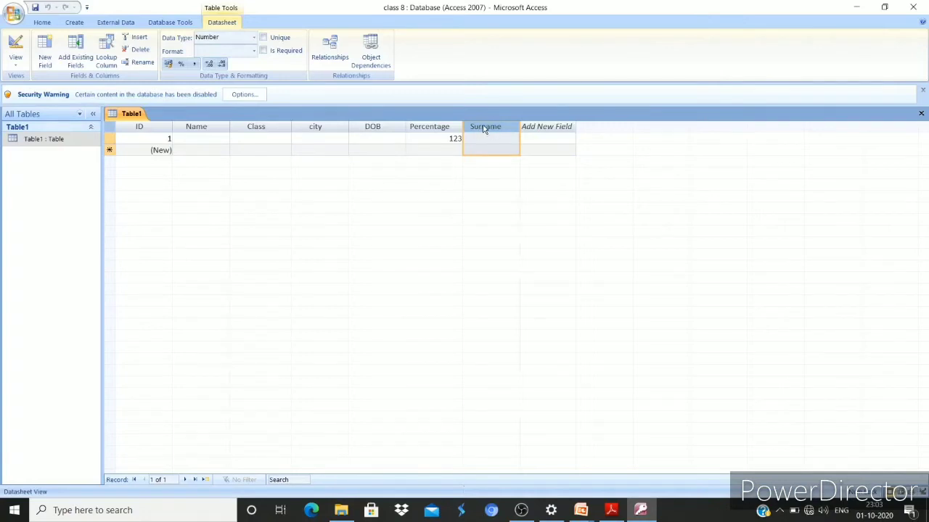
Move the Surname column in Table1 so it sits between Name and Class
left_click_drag(482, 130, 486, 129)
left_click_drag(486, 132, 486, 133)
left_click_drag(494, 131, 497, 134)
left_click_drag(497, 134, 496, 130)
left_click_drag(495, 130, 497, 134)
left_click_drag(497, 133, 282, 131)
left_click_drag(283, 132, 282, 130)
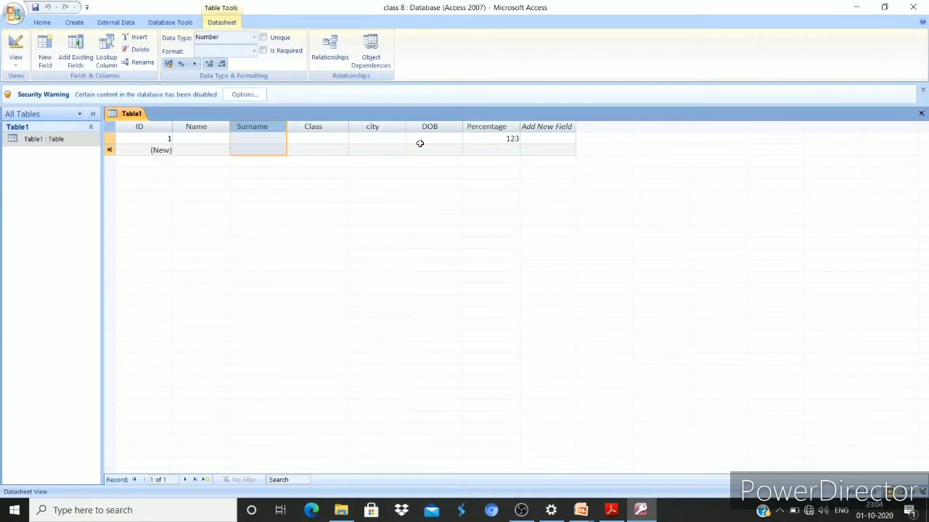
Move the Percentage column right after Surname, then return to the textbook PDF
left_click(499, 131)
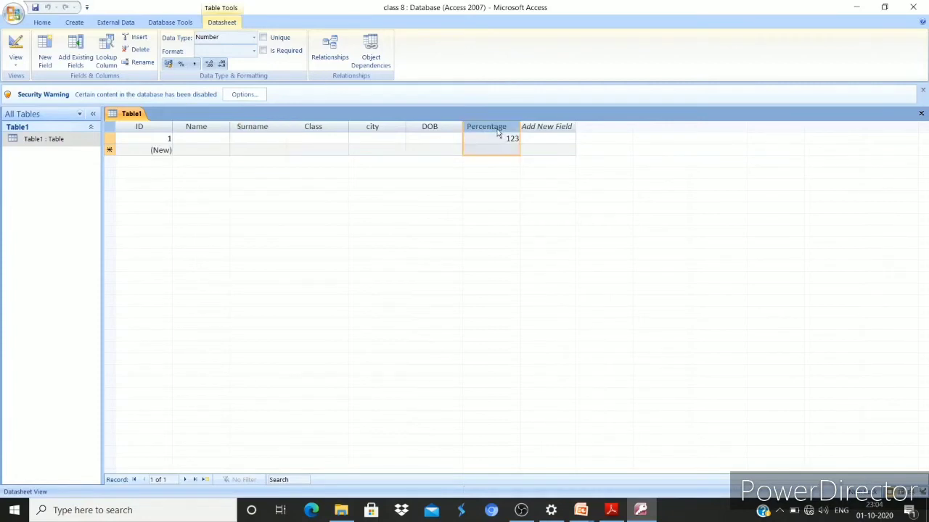
left_click_drag(499, 129, 332, 128)
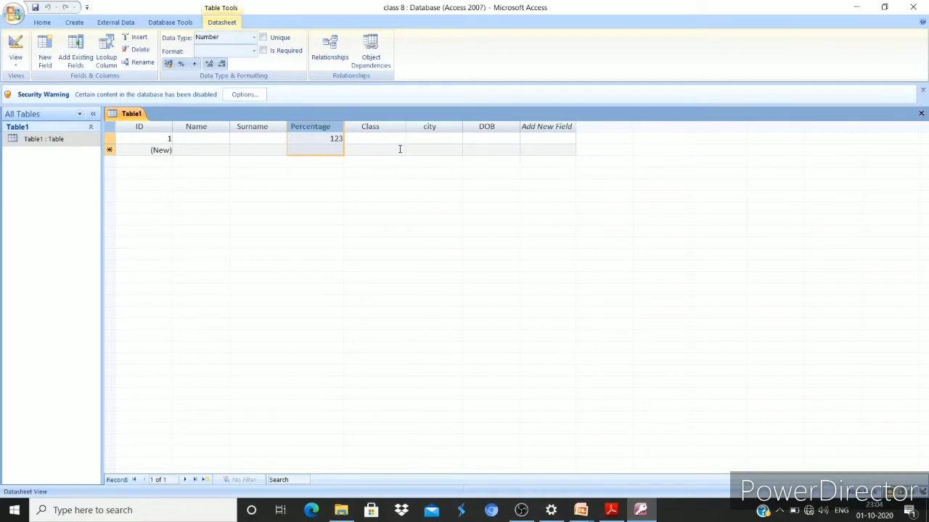
key("alt+Tab")
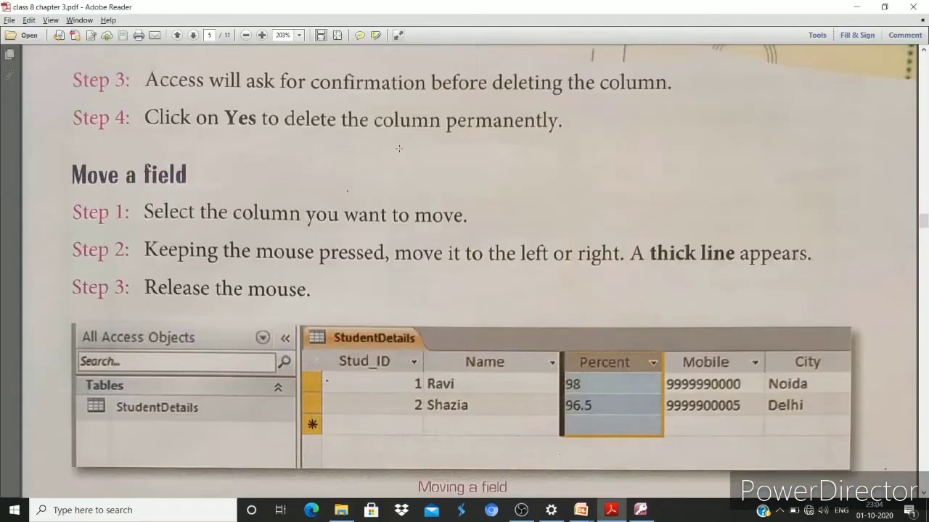
Scroll the PDF through the Hide / Unhide a Field steps, then go back to Access
scroll(399, 148, "down", 5)
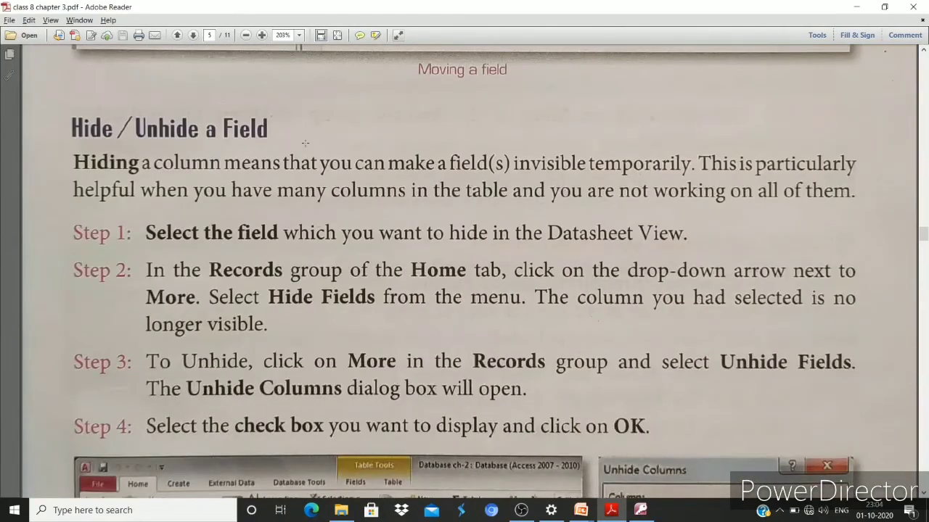
scroll(305, 143, "down", 5)
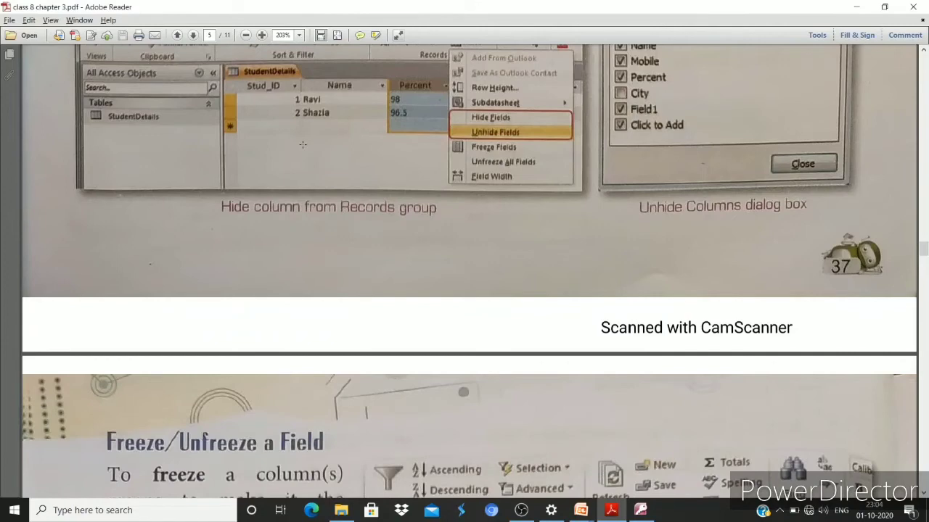
key("alt+Tab")
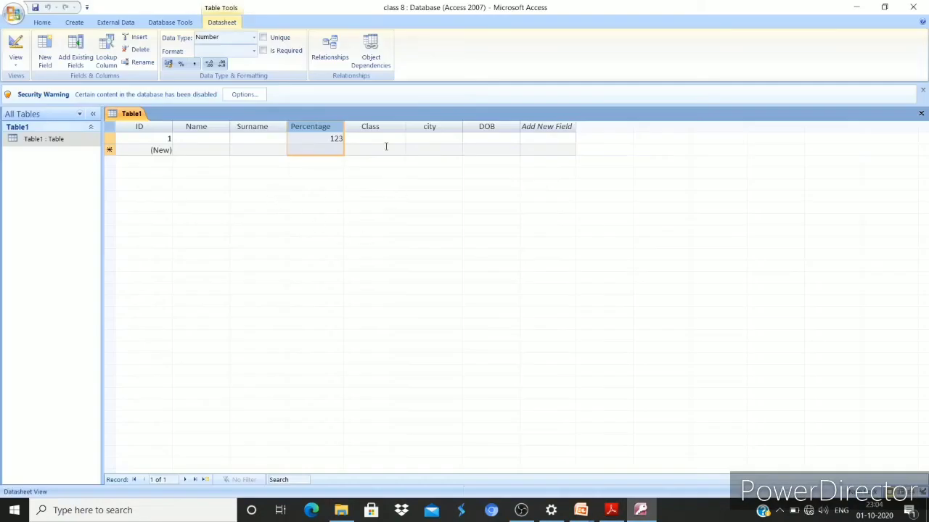
Hide the DOB and Percentage columns in Table1
left_click(472, 132)
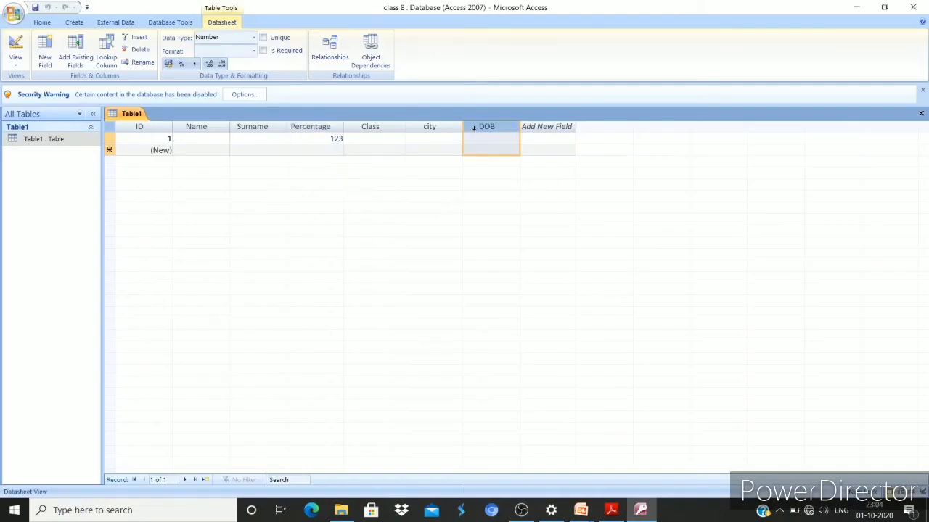
right_click(475, 132)
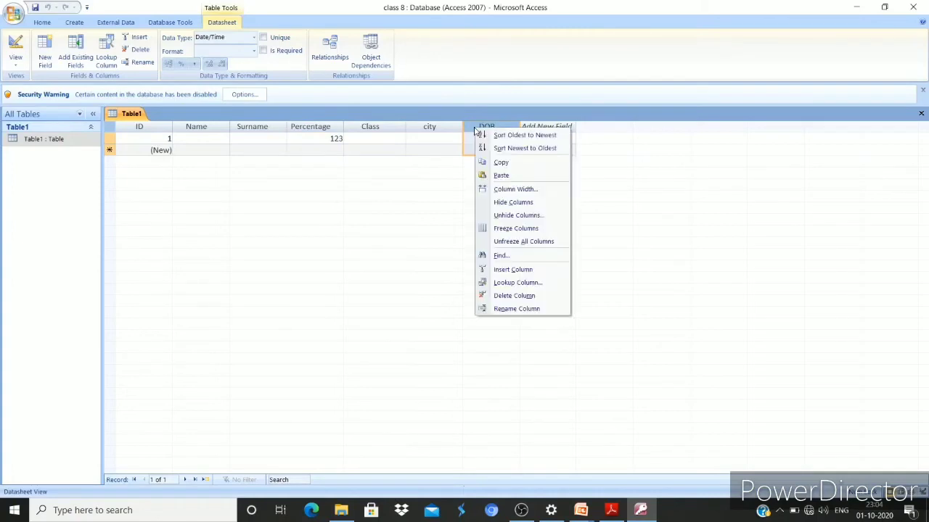
left_click(498, 204)
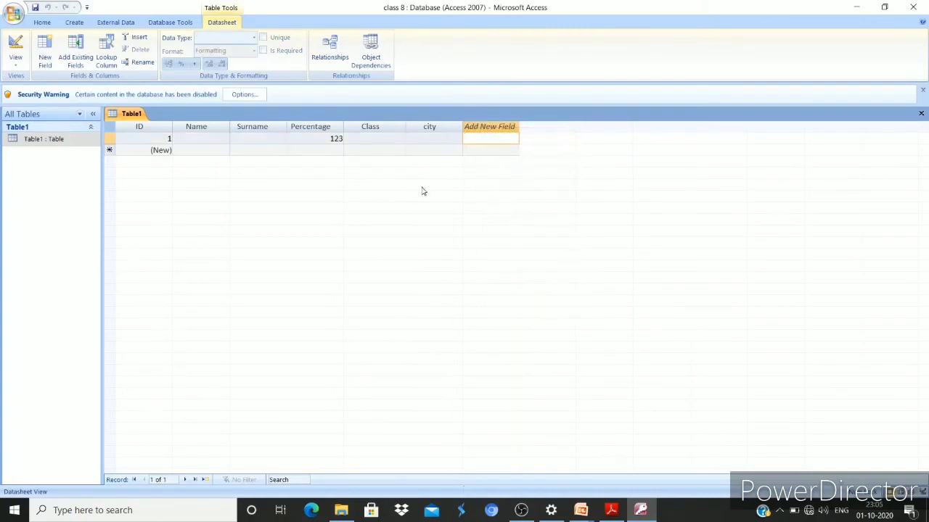
left_click(319, 129)
right_click(319, 128)
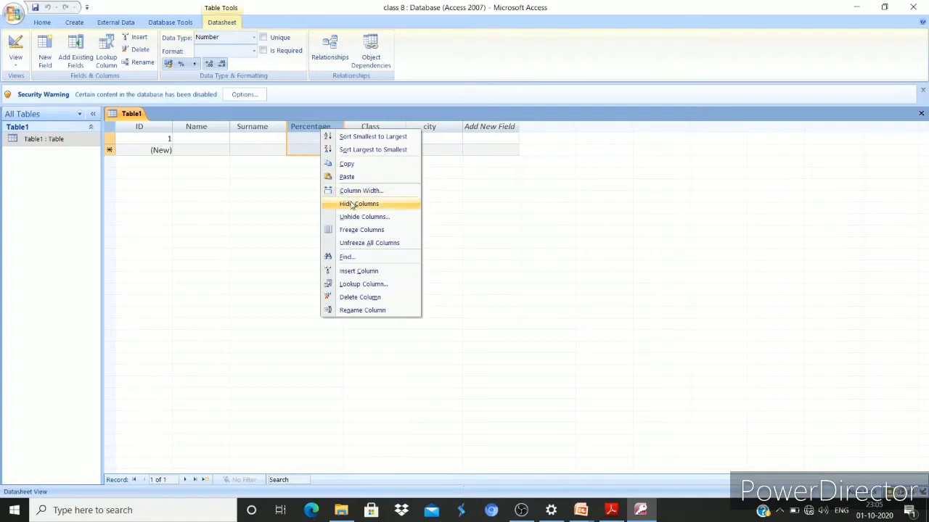
left_click(352, 205)
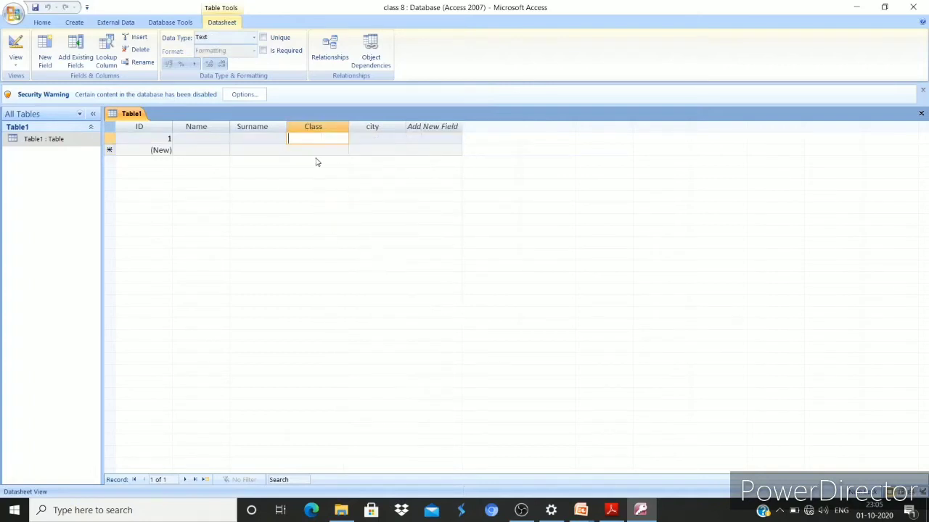
Unhide Percentage and DOB via Unhide Columns, keeping Class shown, then return to the PDF
left_click(381, 123)
right_click(380, 124)
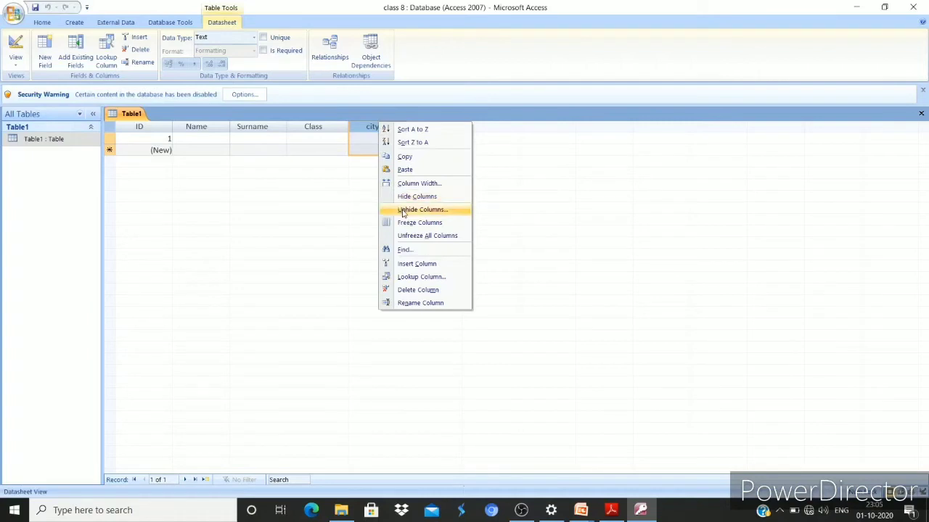
left_click(405, 210)
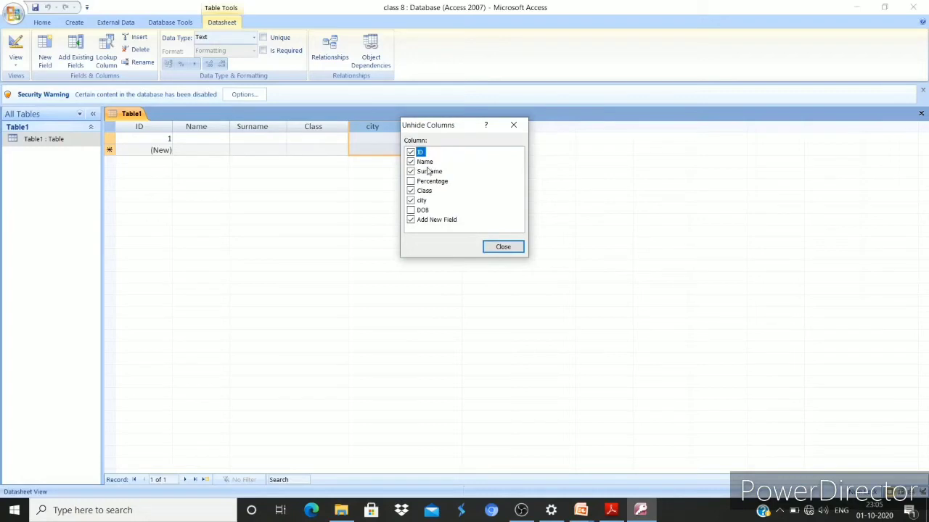
left_click(411, 182)
left_click(411, 191)
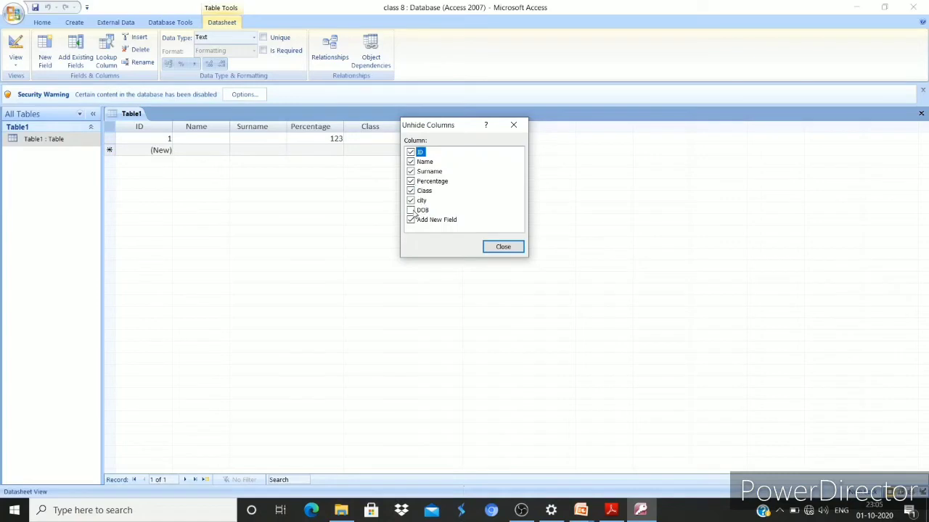
left_click(411, 210)
left_click(490, 247)
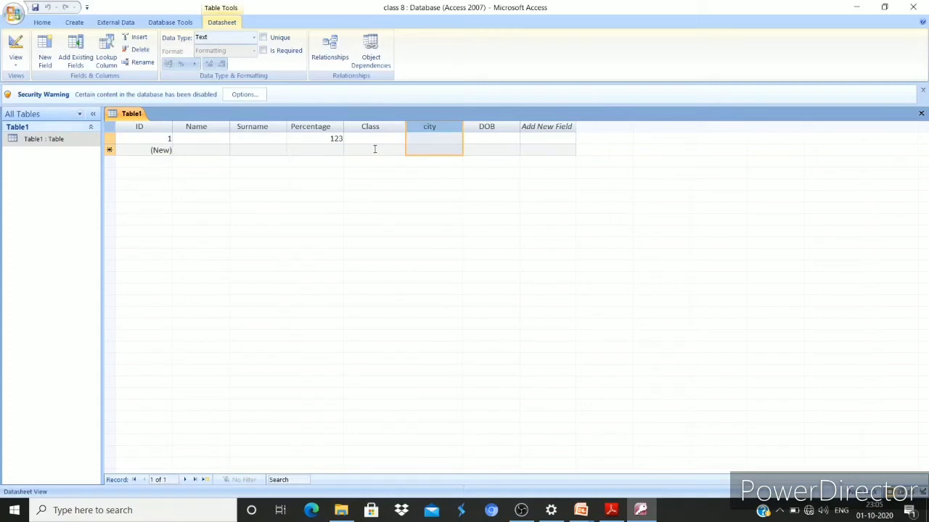
key("alt+Tab")
Scroll the PDF to page 6's Freeze/Unfreeze a Field section, then return to Access
scroll(421, 197, "down", 5)
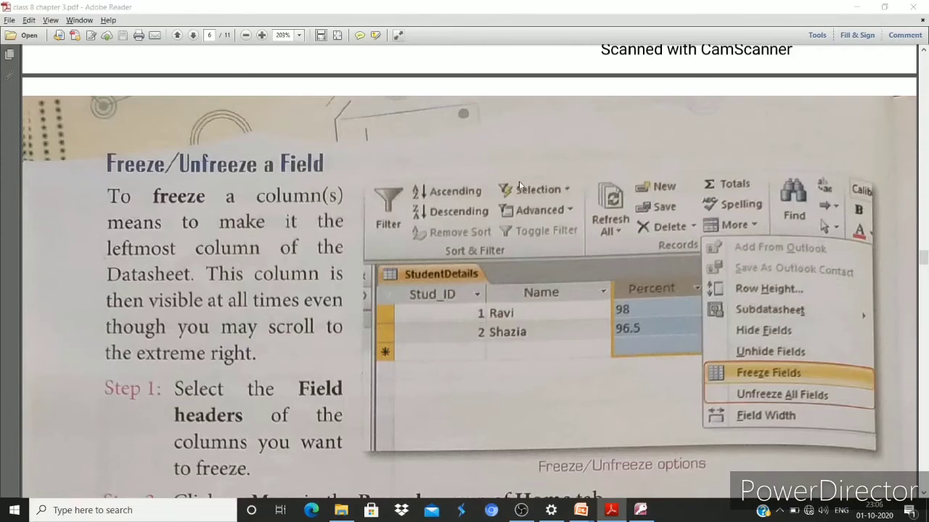
key("alt+Tab")
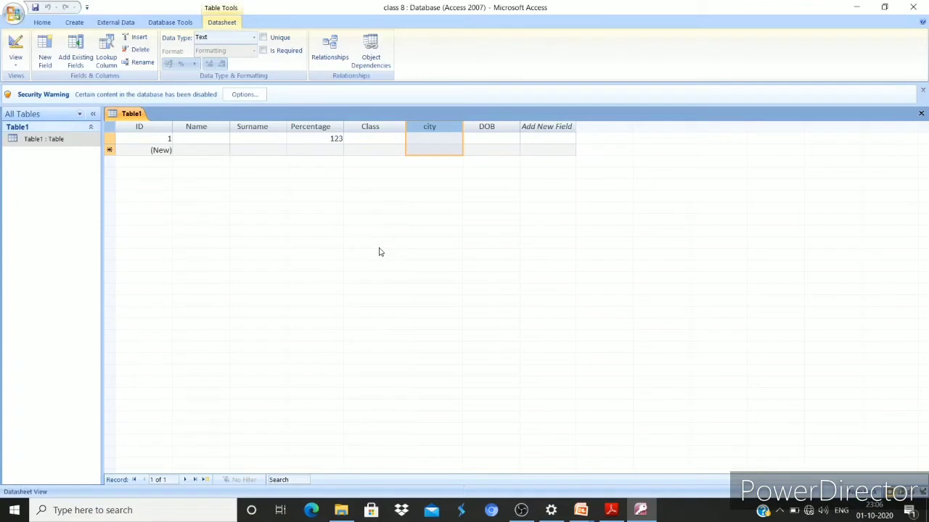
Freeze the city column at the left of Table1, then unfreeze all columns and return to the PDF
right_click(432, 130)
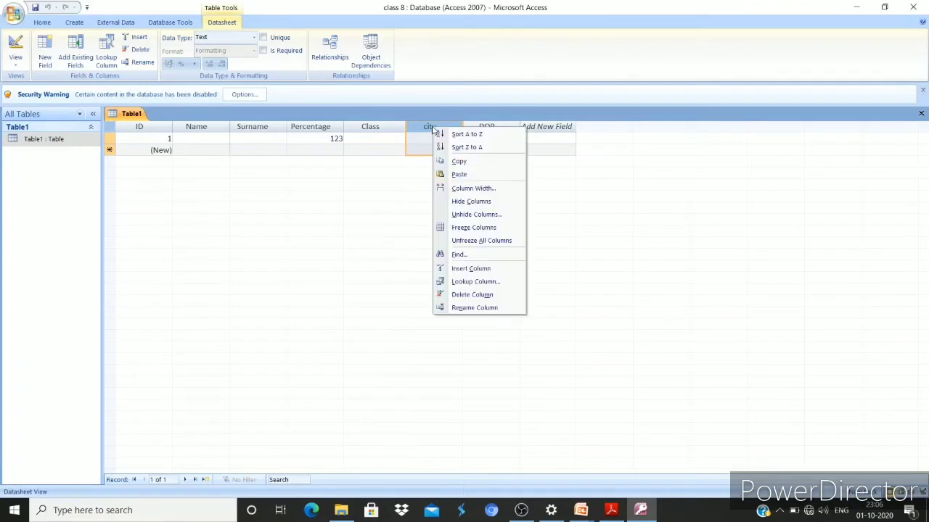
left_click(458, 229)
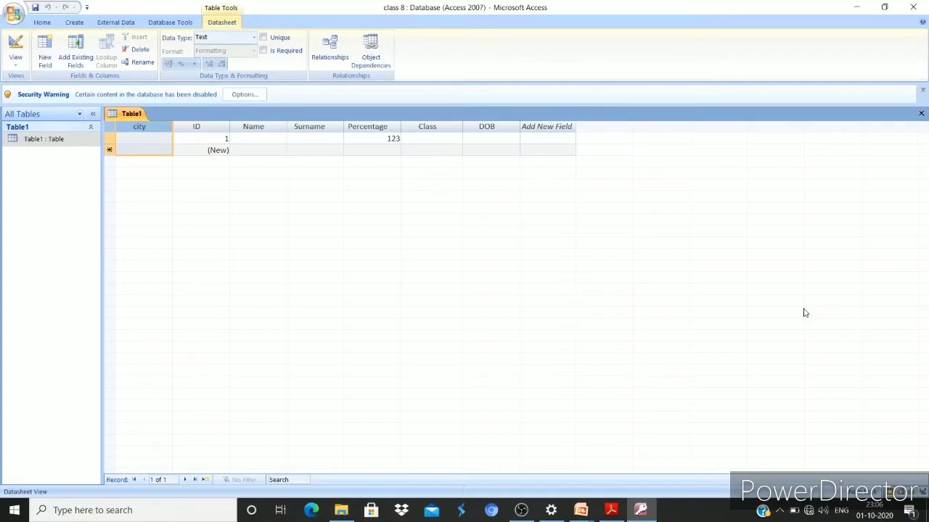
right_click(154, 129)
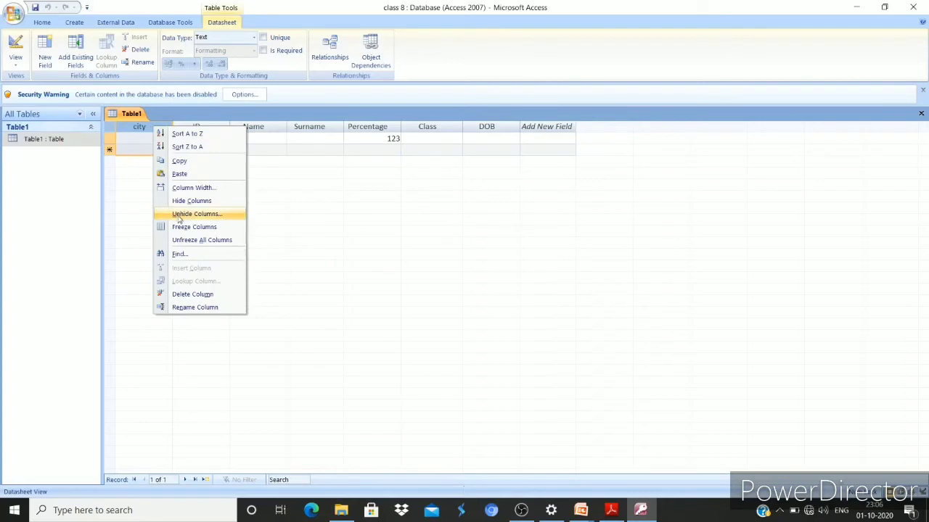
left_click(181, 240)
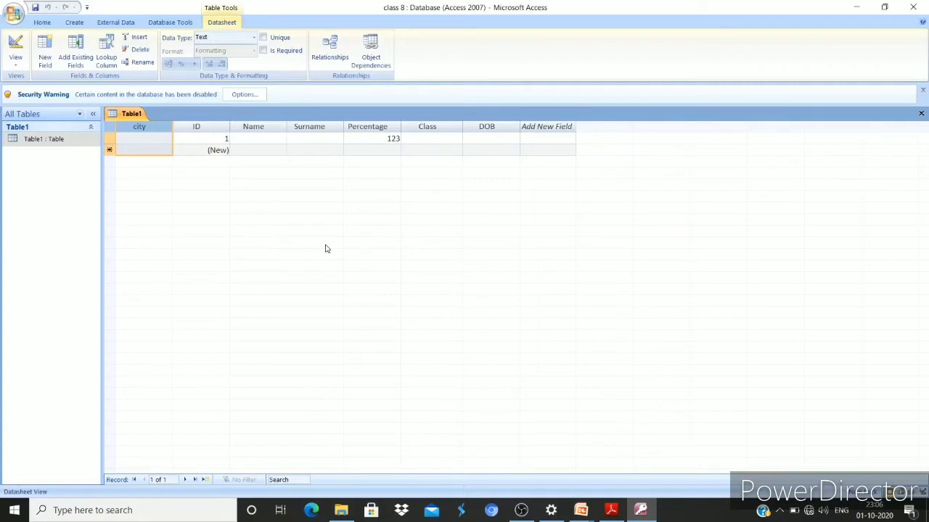
key("alt+Tab")
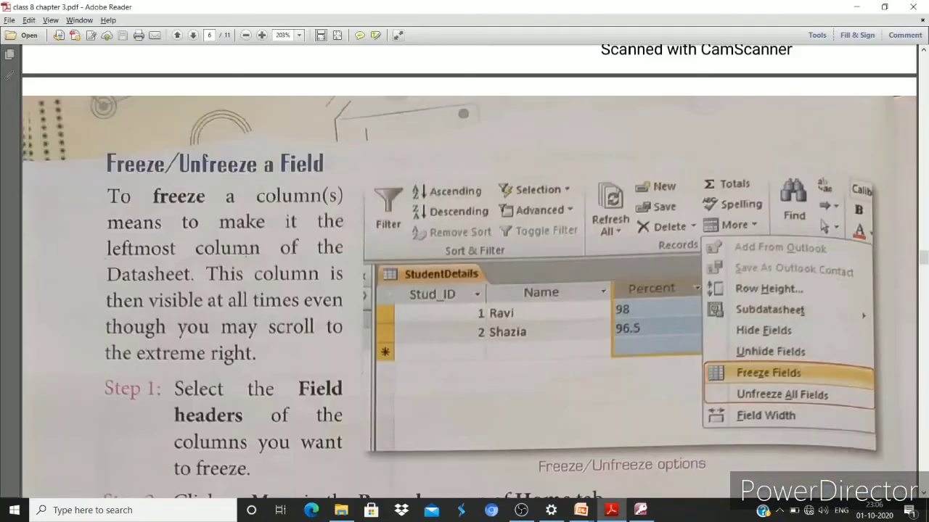
Scroll the PDF to the 'Creating a Table in Design View' section, then switch back to Access
scroll(464, 276, "down", 3)
scroll(464, 275, "up", 6)
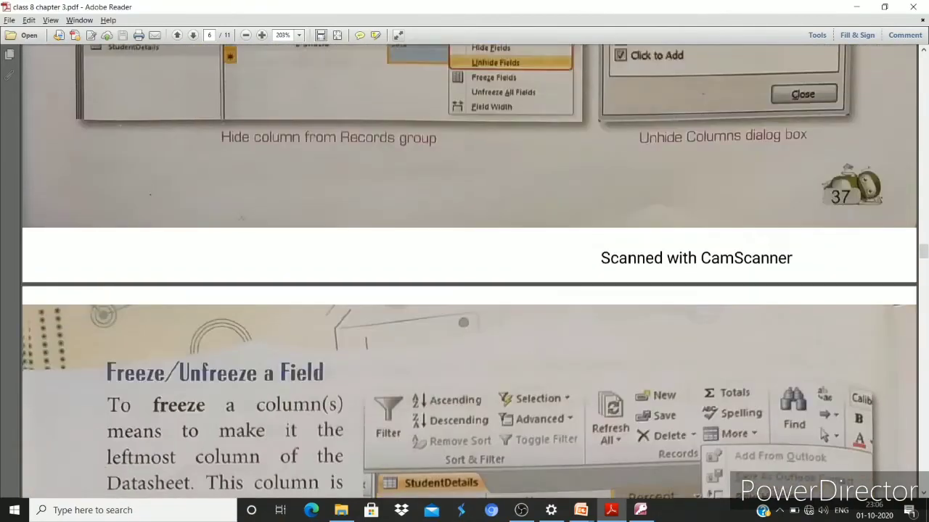
scroll(469, 271, "up", 5)
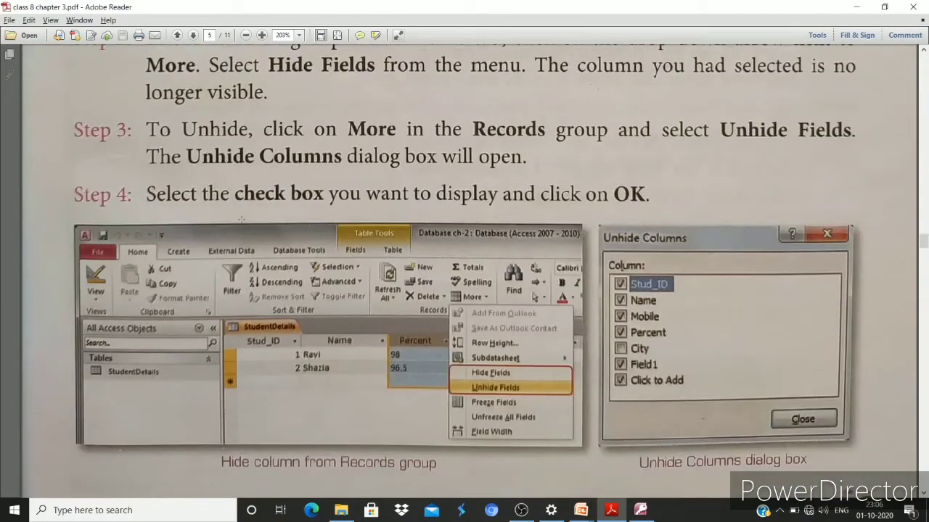
scroll(241, 218, "up", 4)
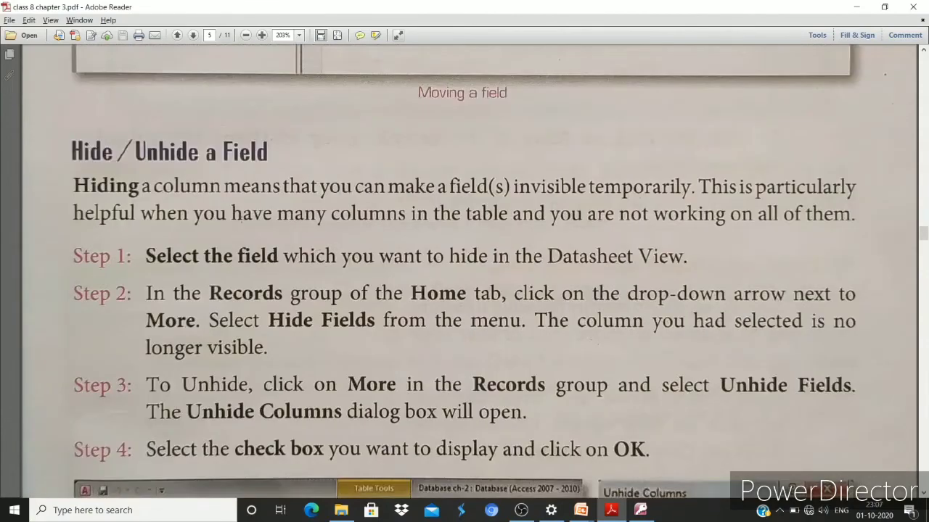
scroll(242, 217, "up", 6)
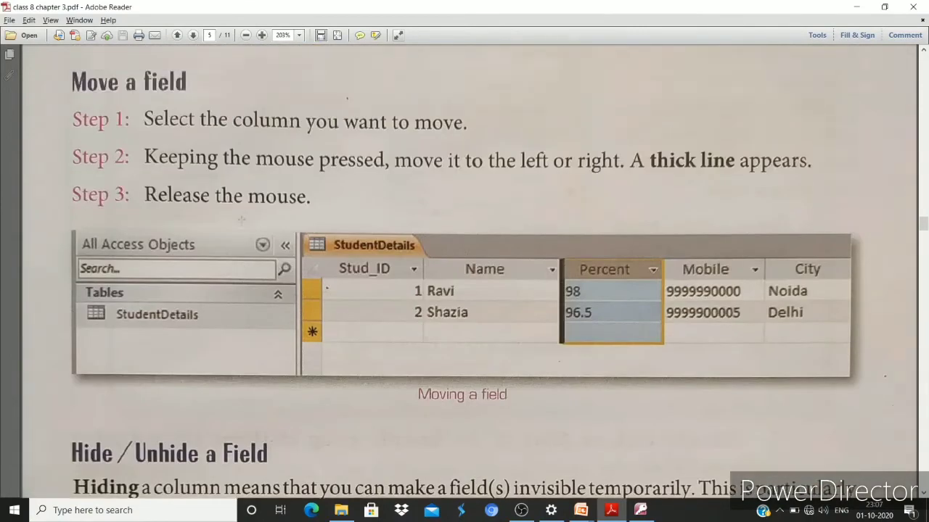
scroll(241, 218, "up", 1)
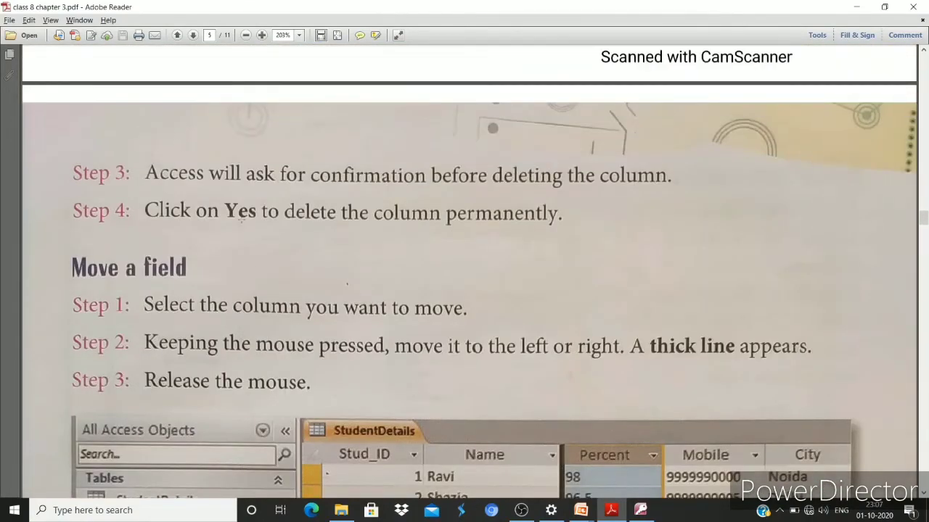
scroll(241, 221, "down", 11)
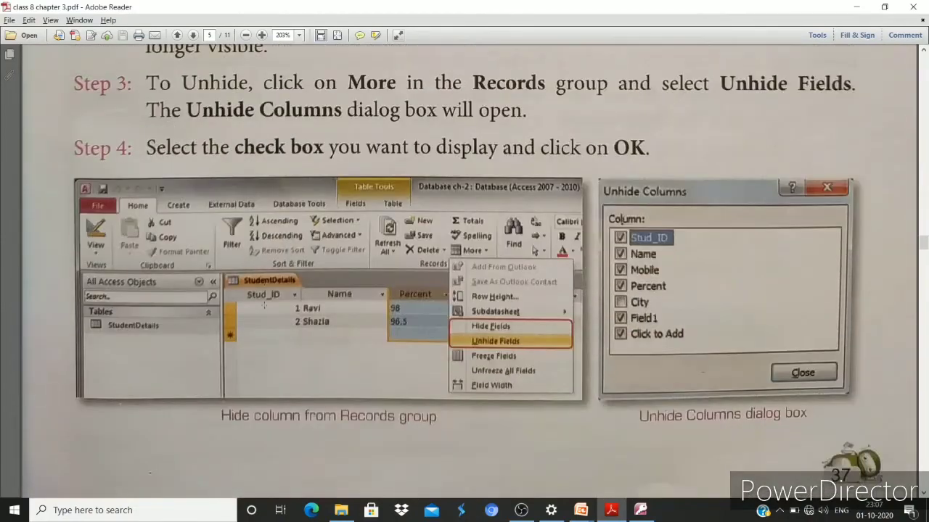
scroll(265, 306, "up", 5)
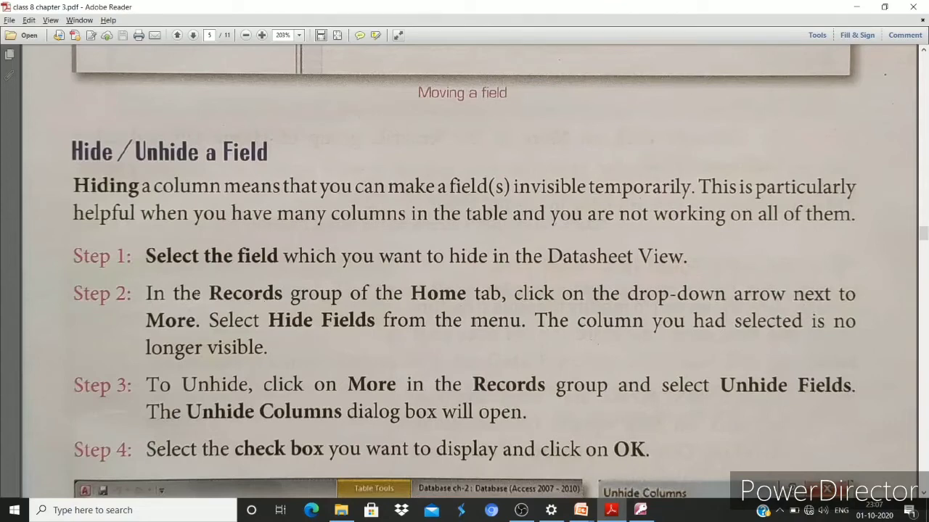
scroll(180, 309, "down", 3)
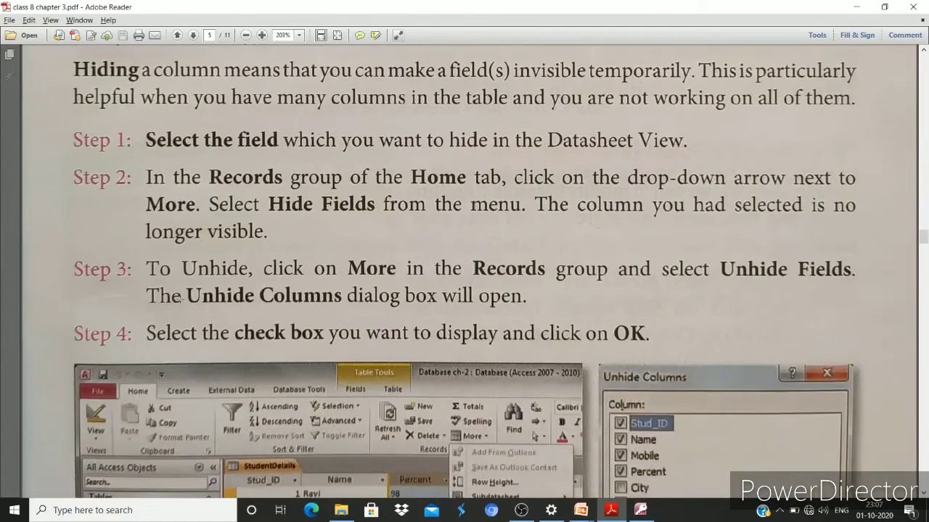
scroll(181, 299, "down", 15)
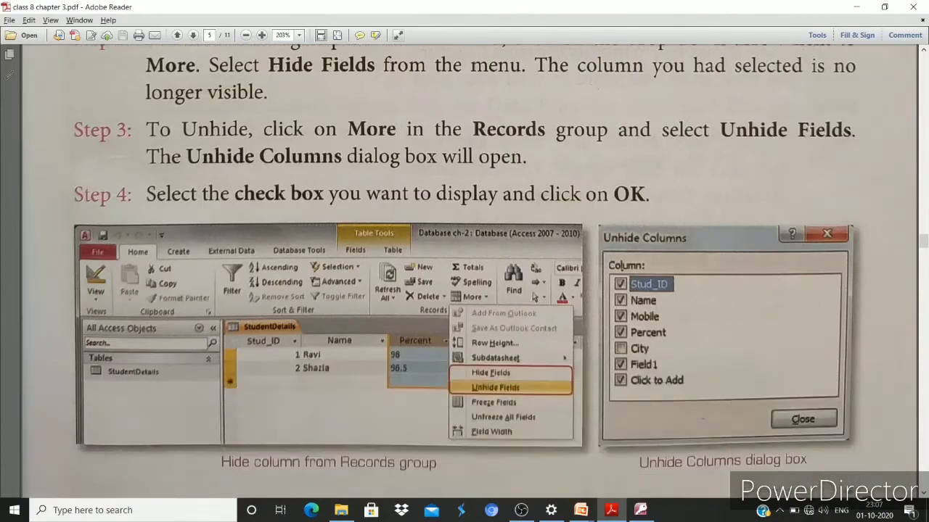
scroll(183, 293, "down", 15)
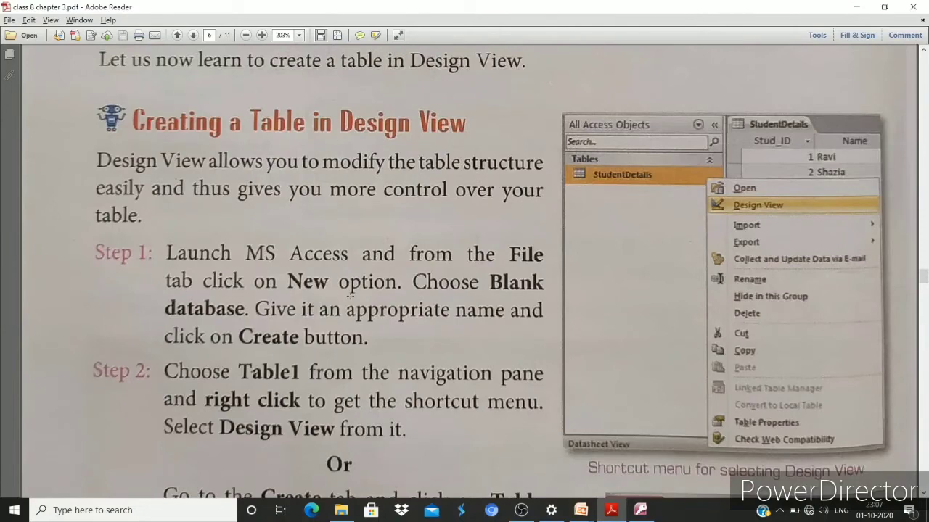
key("alt+Tab")
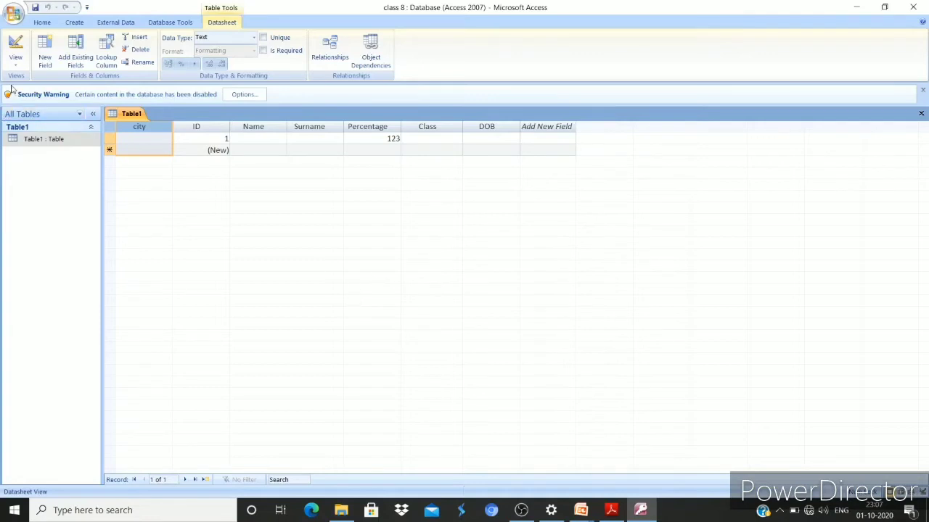
Create a new blank table, switch it to Design View, and save it as Table2
left_click(44, 22)
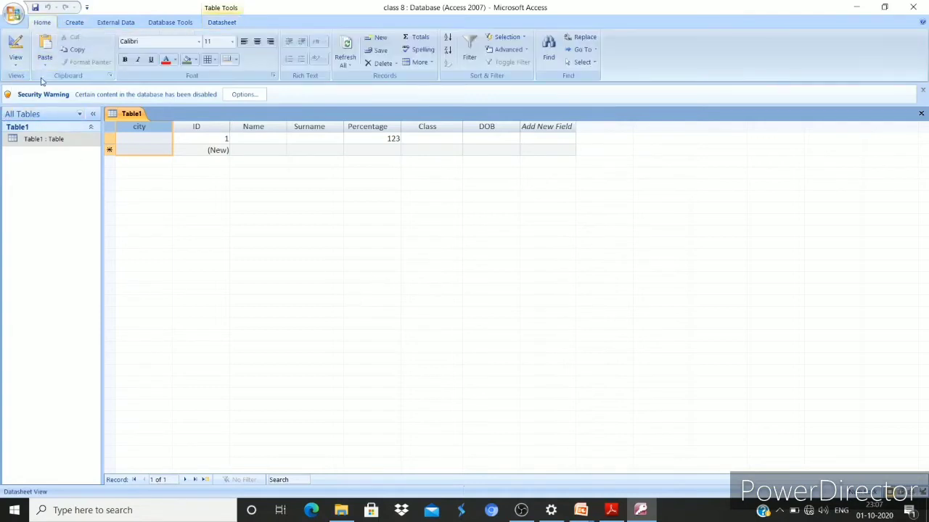
left_click(17, 65)
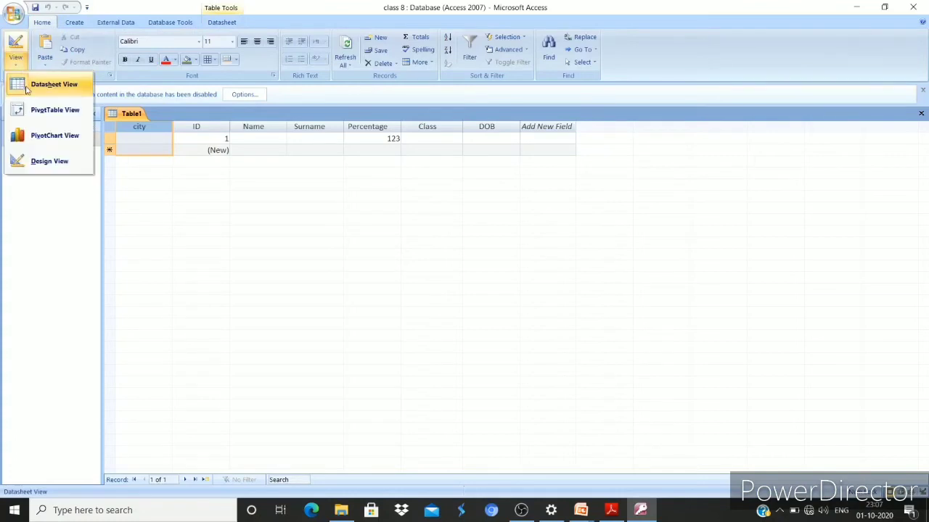
left_click(73, 21)
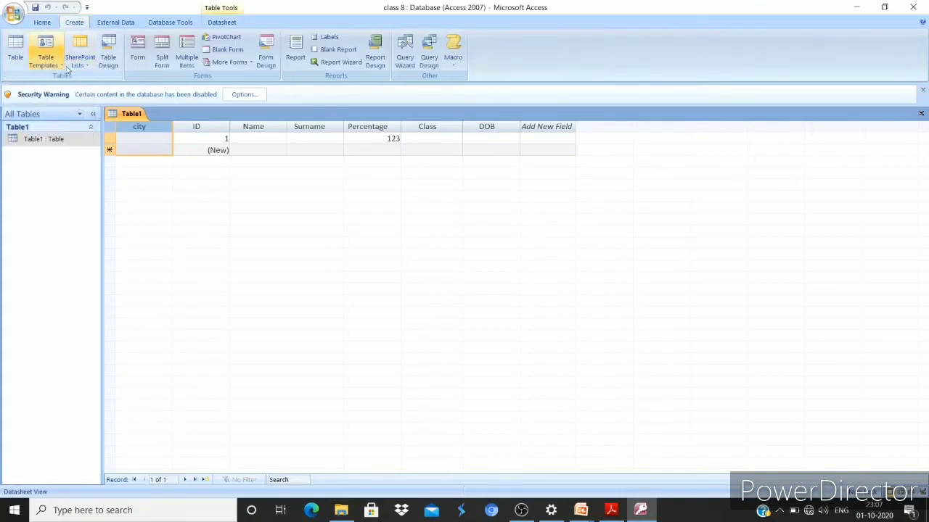
left_click(13, 60)
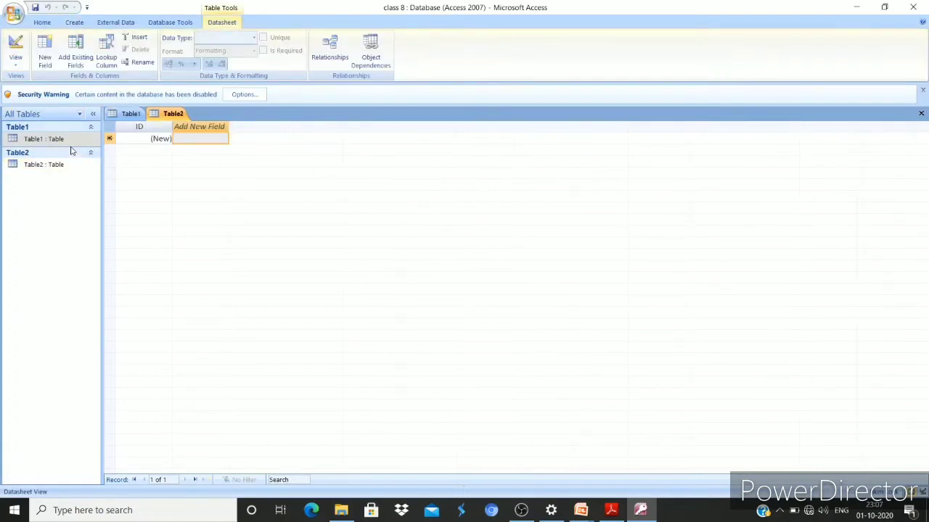
left_click(17, 62)
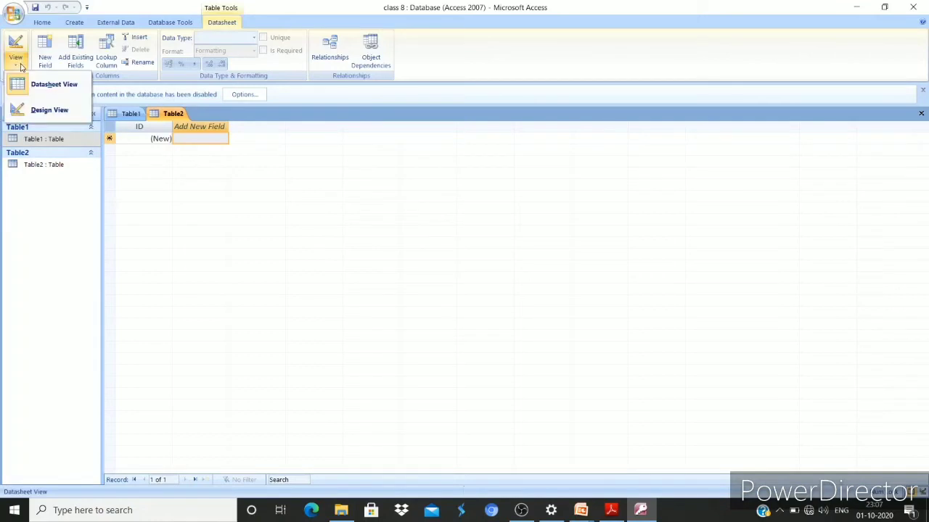
left_click(40, 110)
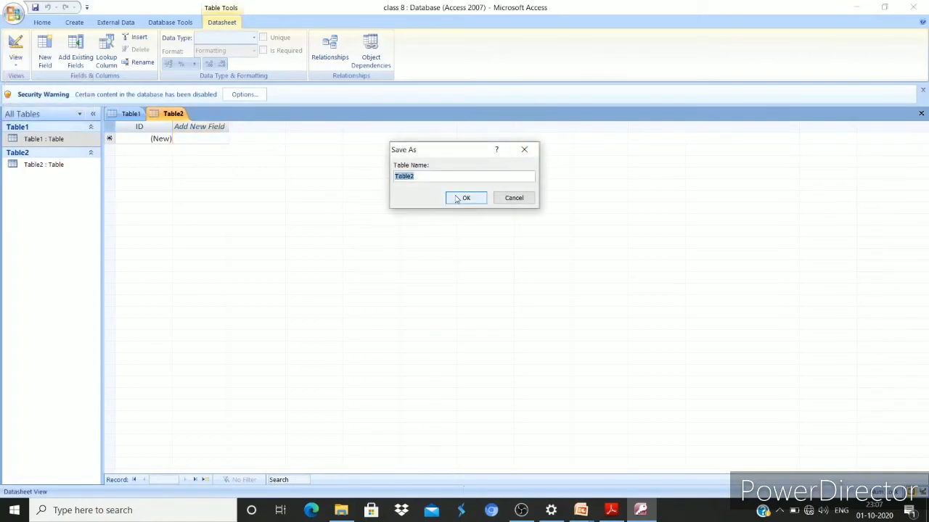
left_click(457, 199)
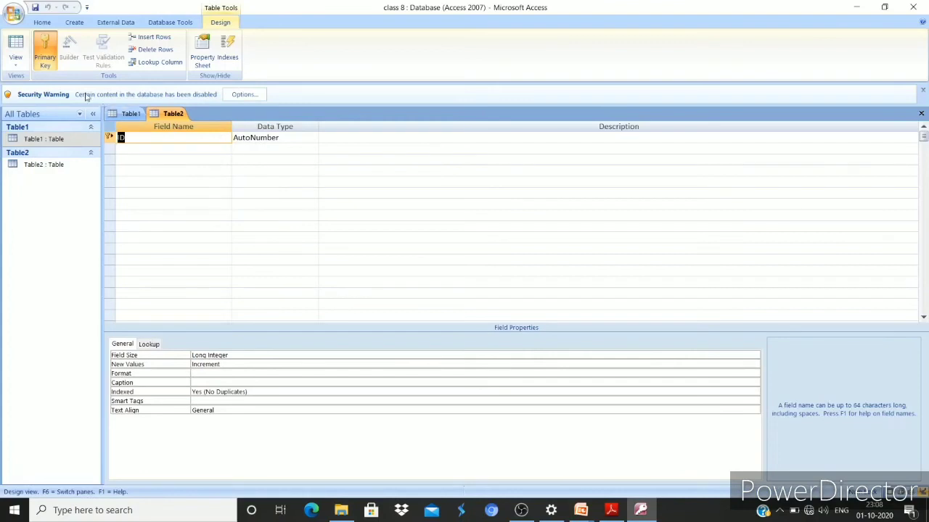
In Table2's design, add a 'Std name' field of Text type directly below ID
left_click(16, 64)
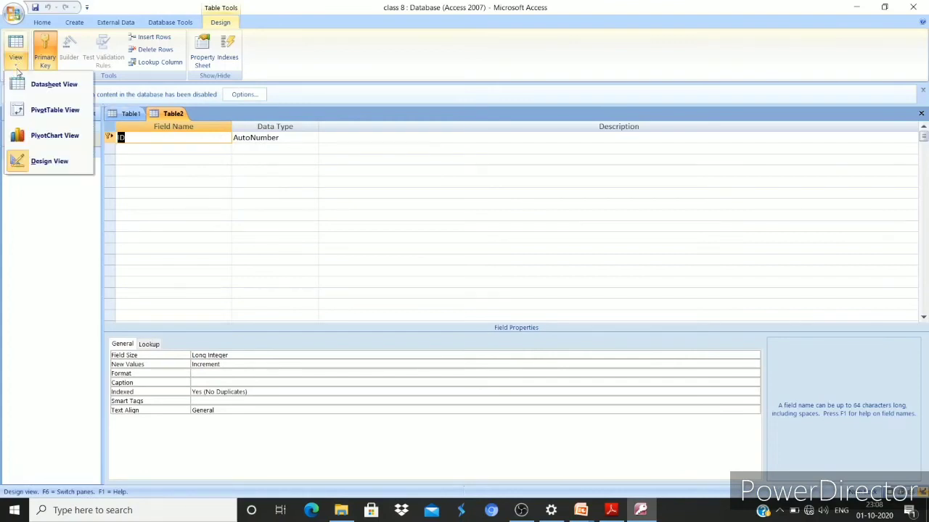
left_click(49, 161)
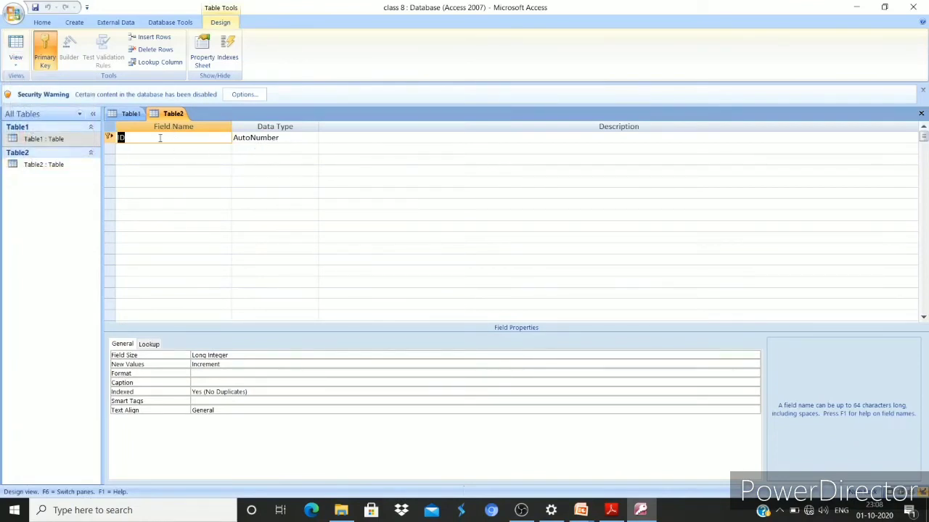
left_click(162, 249)
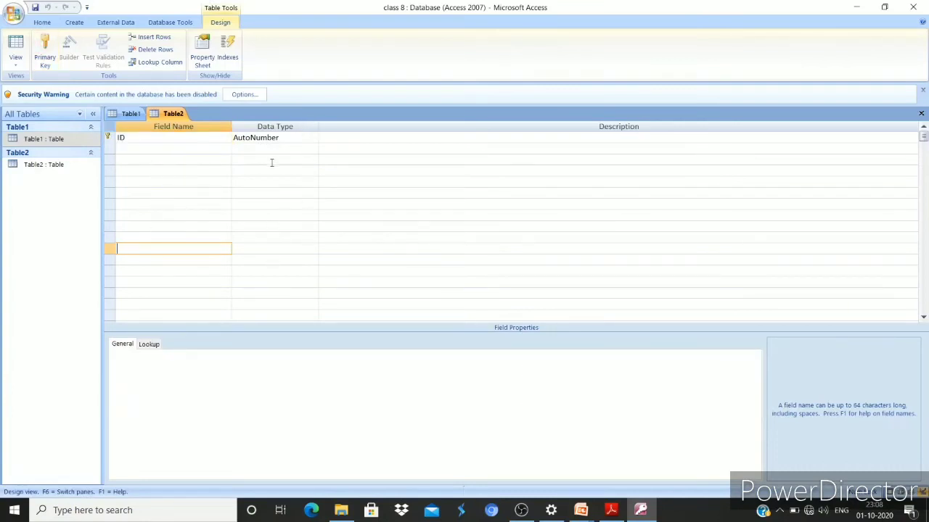
left_click(196, 150)
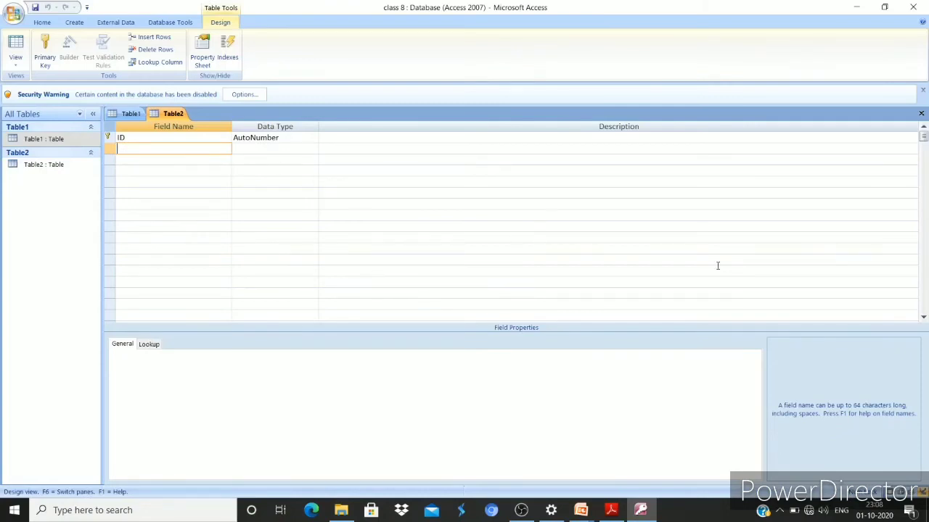
type("Std name")
key("Tab")
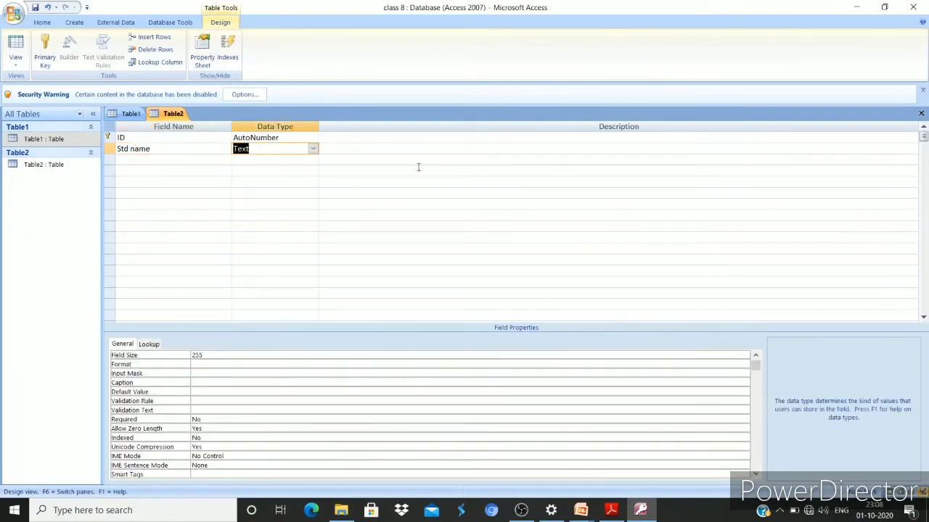
left_click(314, 150)
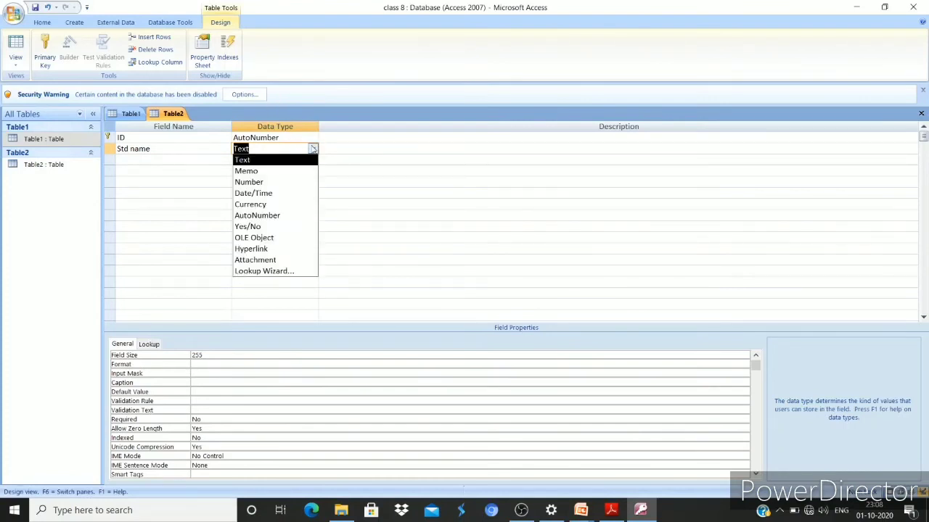
left_click(262, 161)
key("Tab")
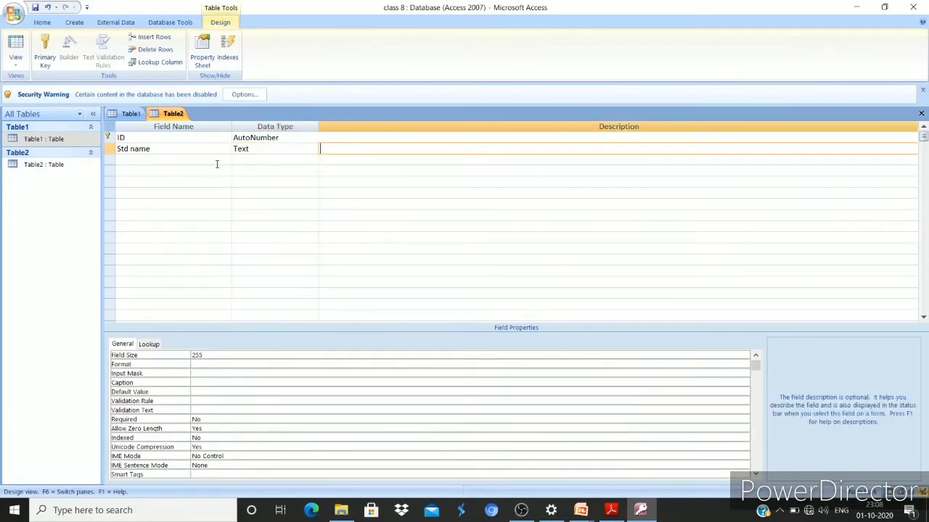
left_click(216, 162)
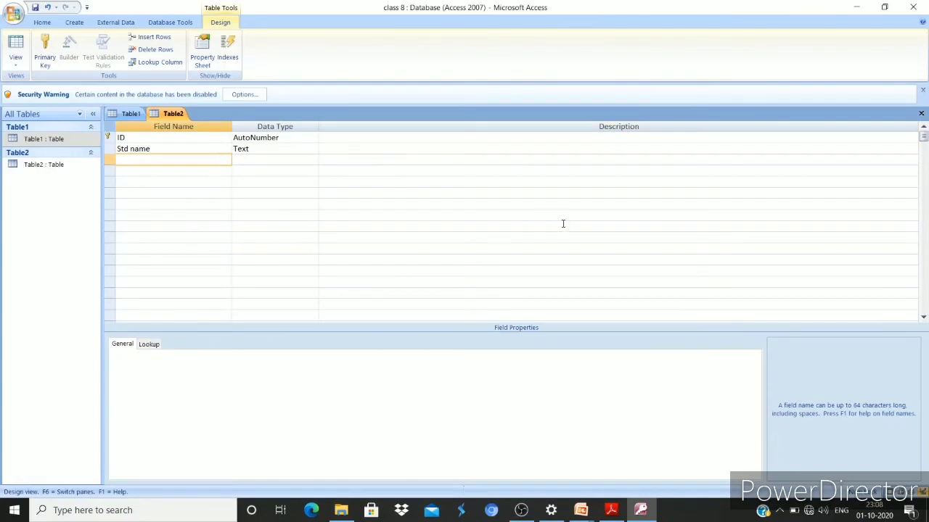
Add the fields 'F name' and 'class', both with the Text data type
type("Fnam")
key("BackSpace")
key("BackSpace")
key("BackSpace")
type("name")
left_click(283, 163)
left_click(313, 161)
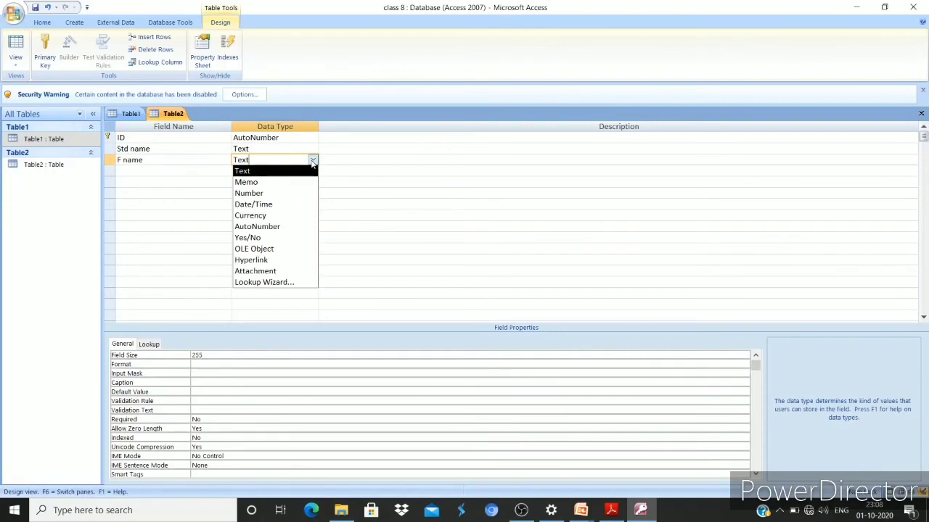
left_click(313, 162)
left_click(183, 173)
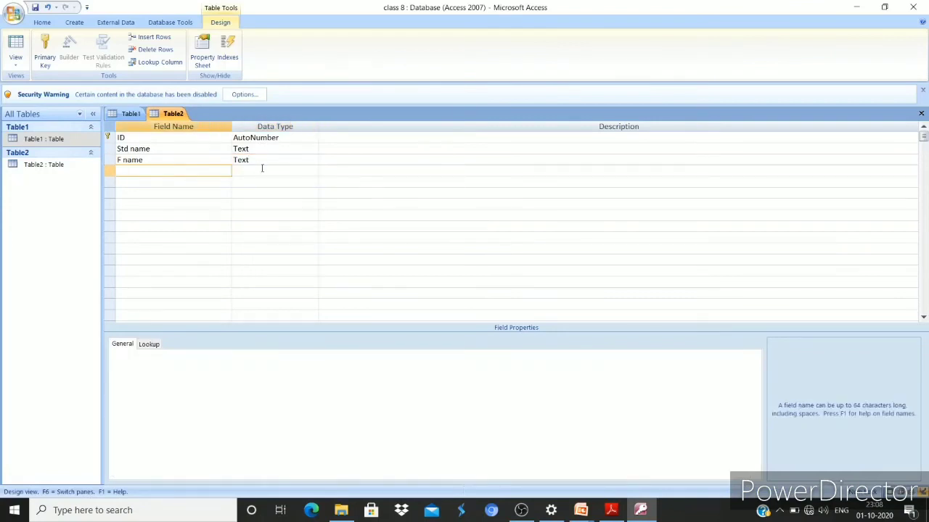
type("class")
left_click(247, 170)
Add a DOB field as Date/Time and a marks field as Number
left_click(194, 190)
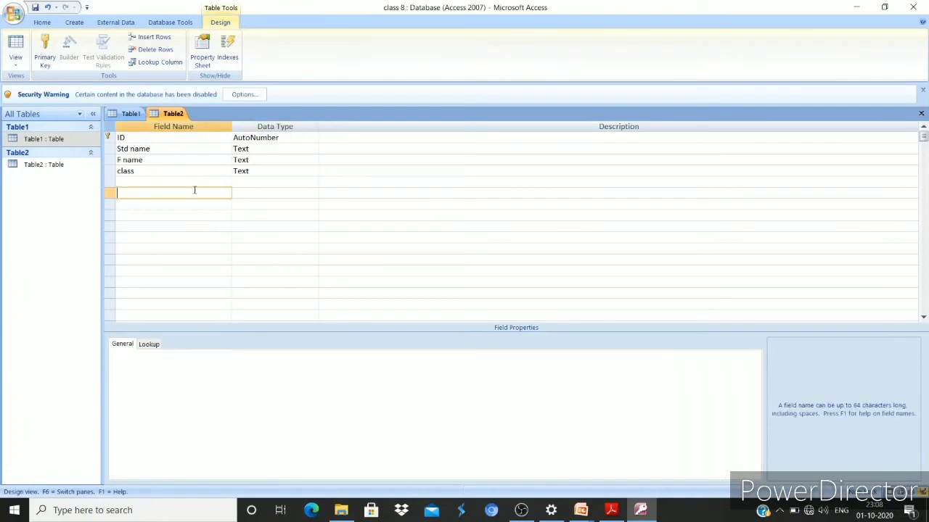
left_click(192, 181)
type("DOB")
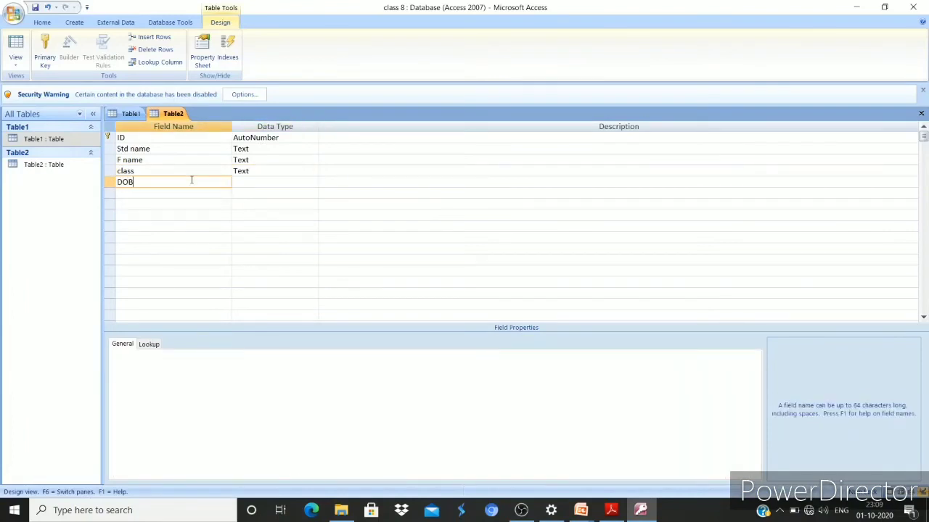
left_click(240, 186)
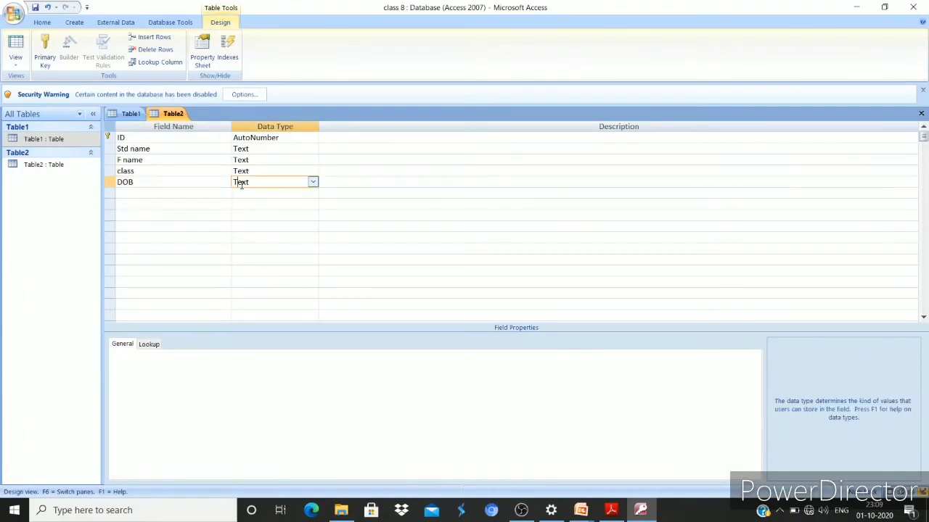
left_click(314, 184)
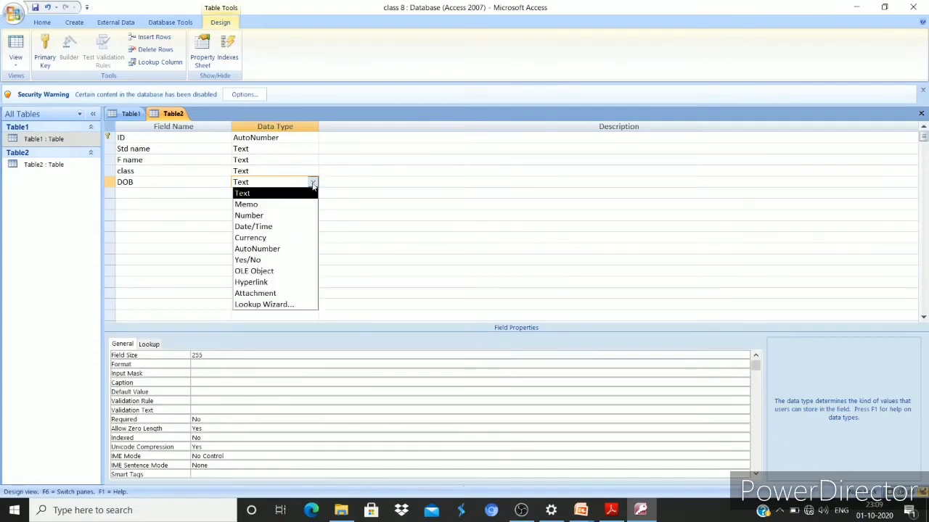
left_click(302, 228)
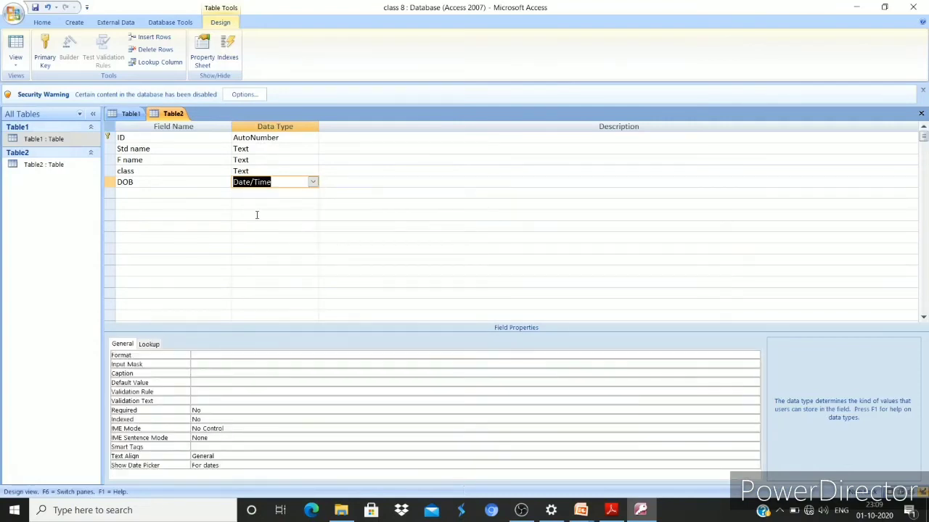
left_click(202, 193)
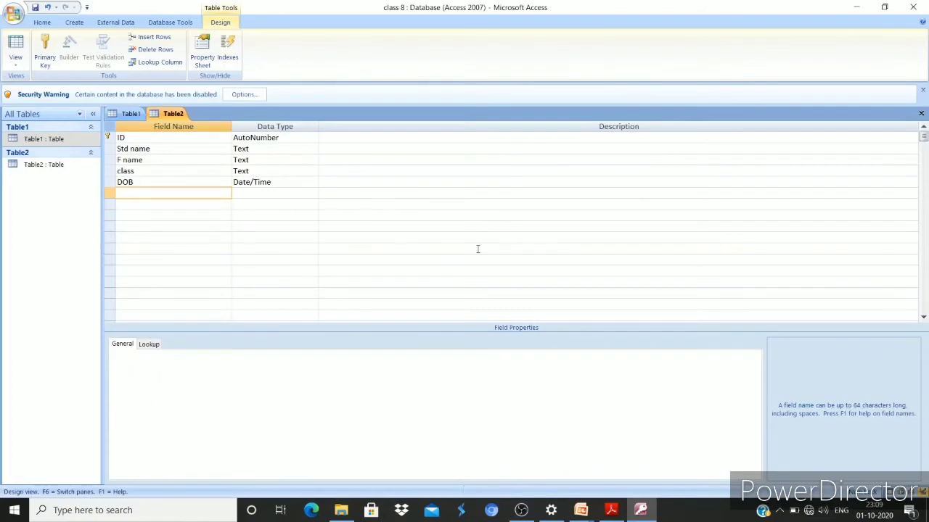
type("marks")
left_click(312, 193)
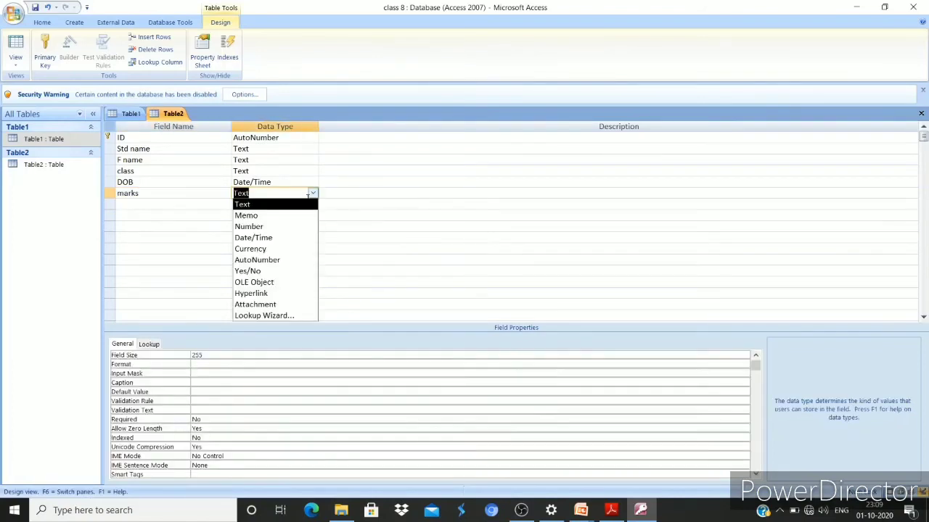
left_click(290, 228)
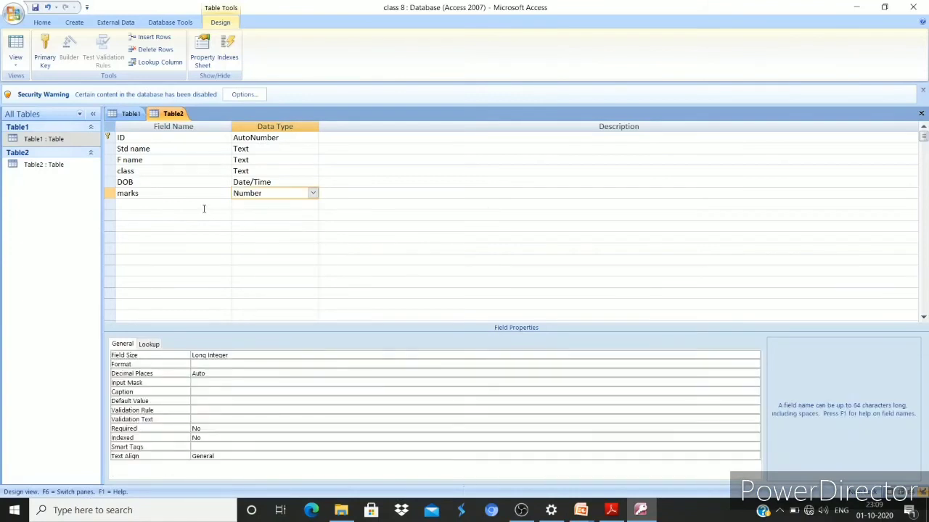
left_click(203, 206)
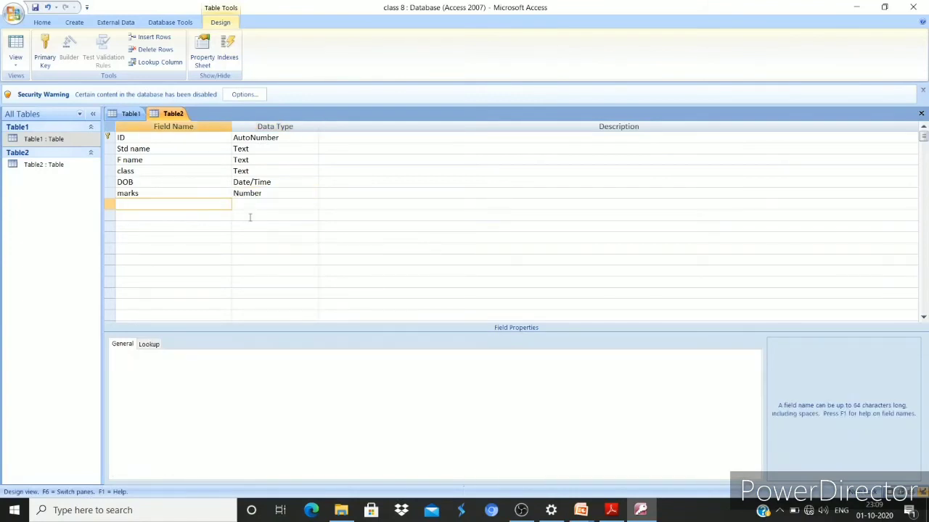
Add the email field with the Hyperlink data type
type("mail")
type("e")
left_click(278, 206)
left_click(312, 205)
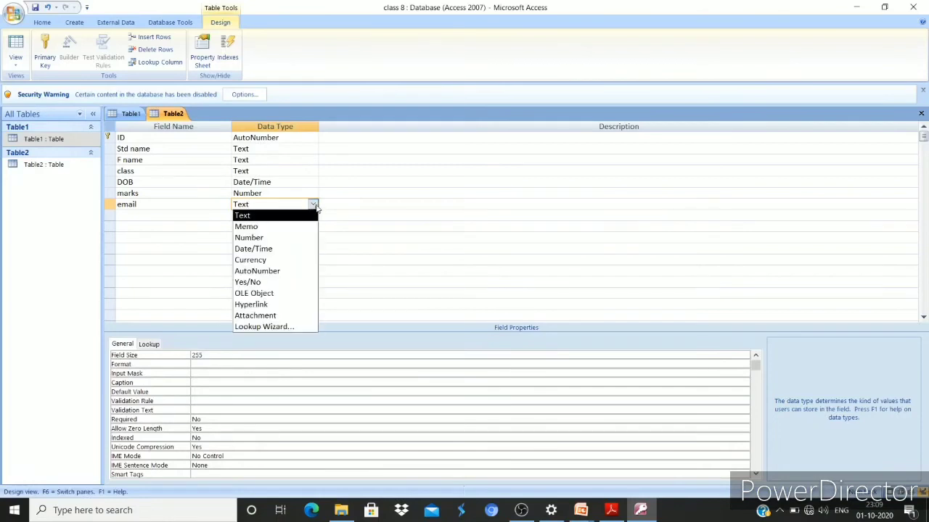
left_click(287, 306)
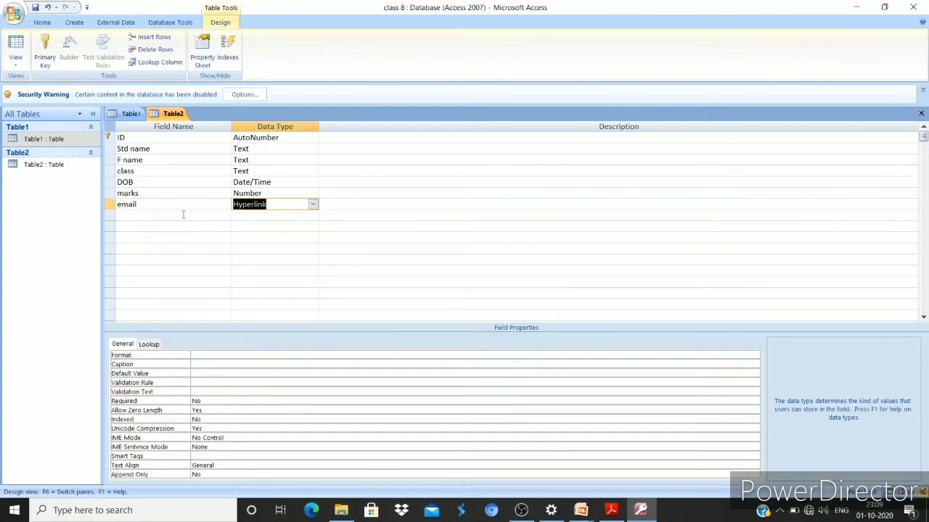
Add a 'fee status' field below email with the Yes/No data type
left_click(183, 215)
type("fee")
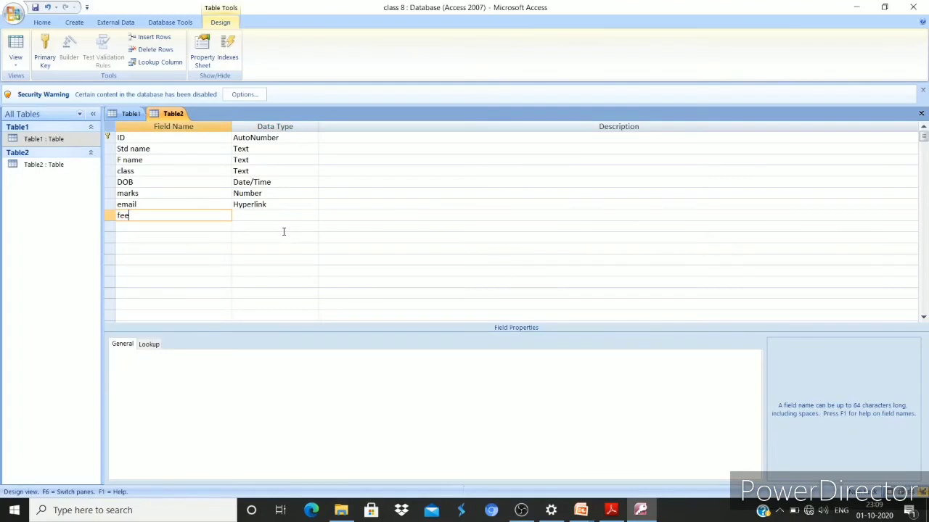
type(" status")
key("Tab")
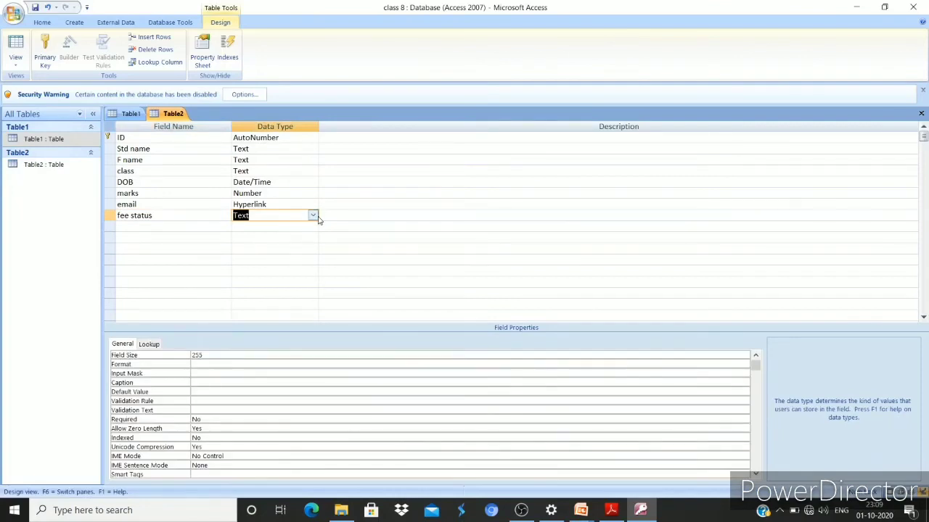
left_click(313, 216)
left_click(281, 293)
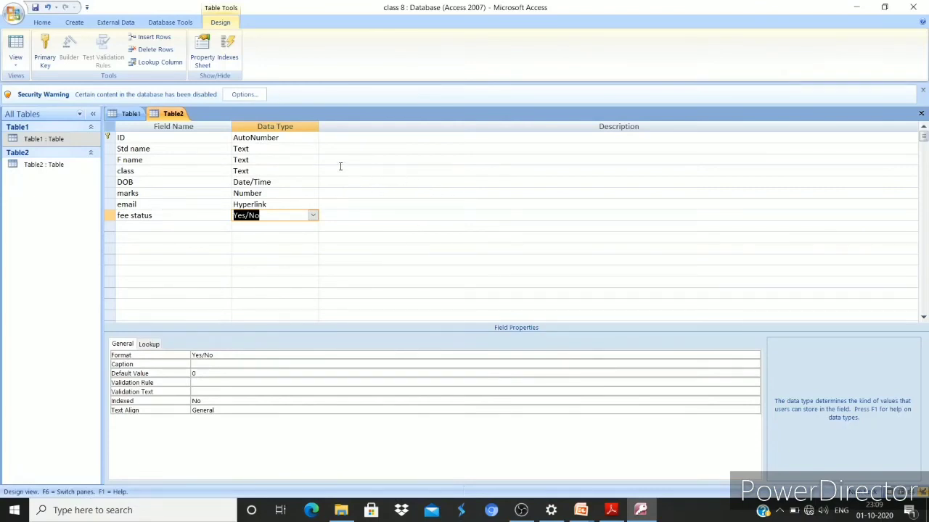
left_click(19, 63)
Save Table2 and switch to Datasheet View, then enter a student name, father's name and class 8a
left_click(40, 91)
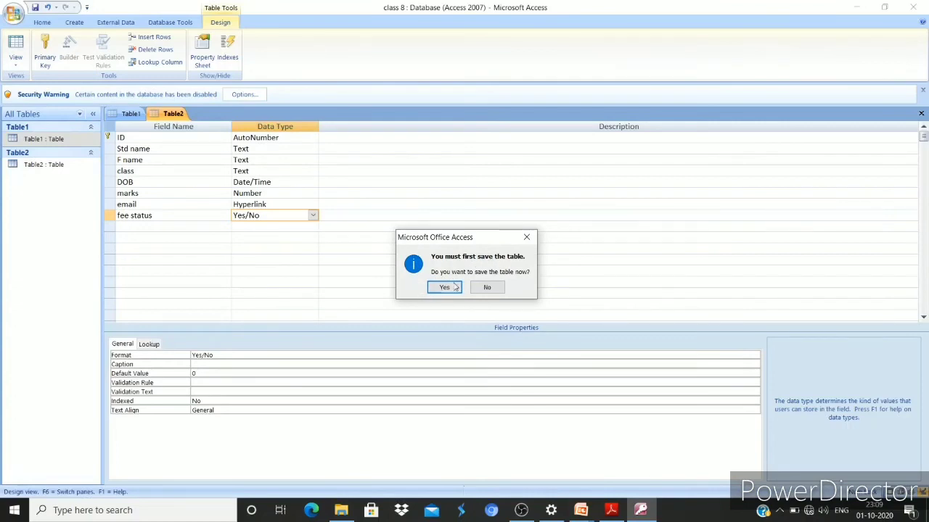
left_click(452, 286)
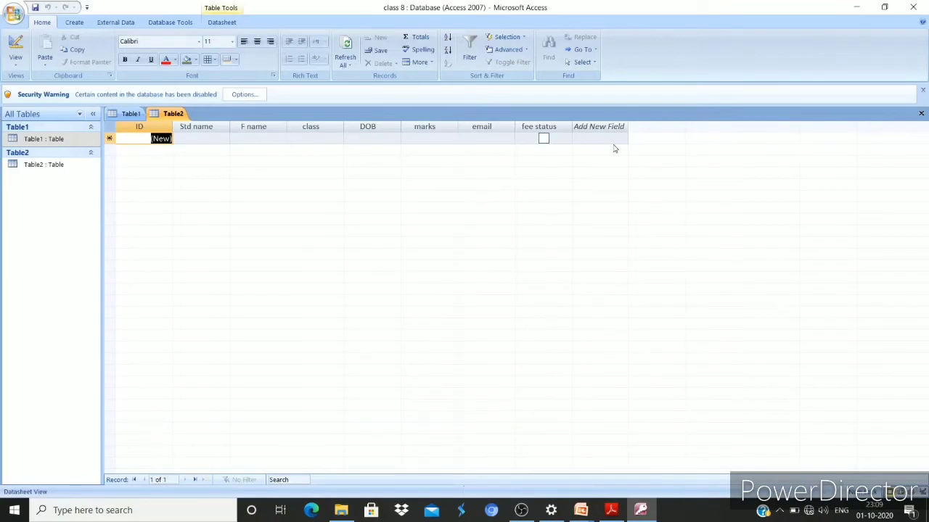
left_click(211, 138)
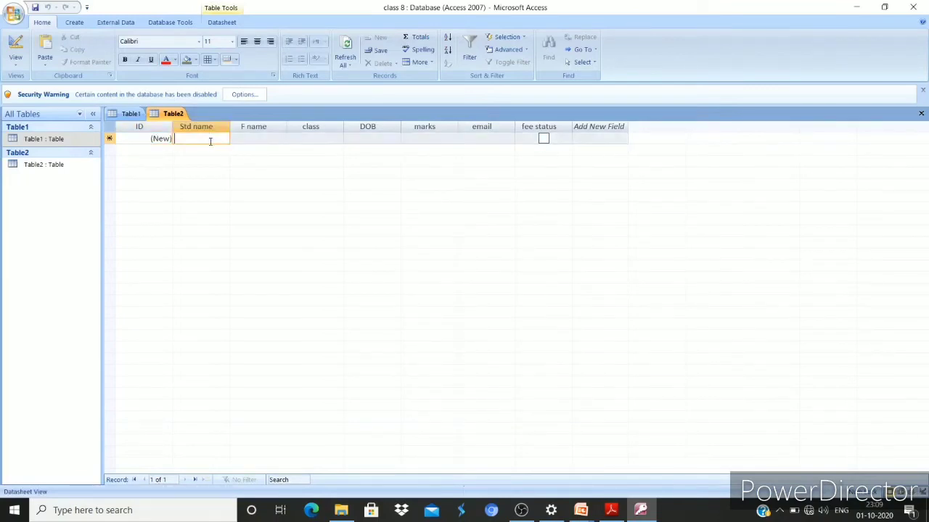
type("aman")
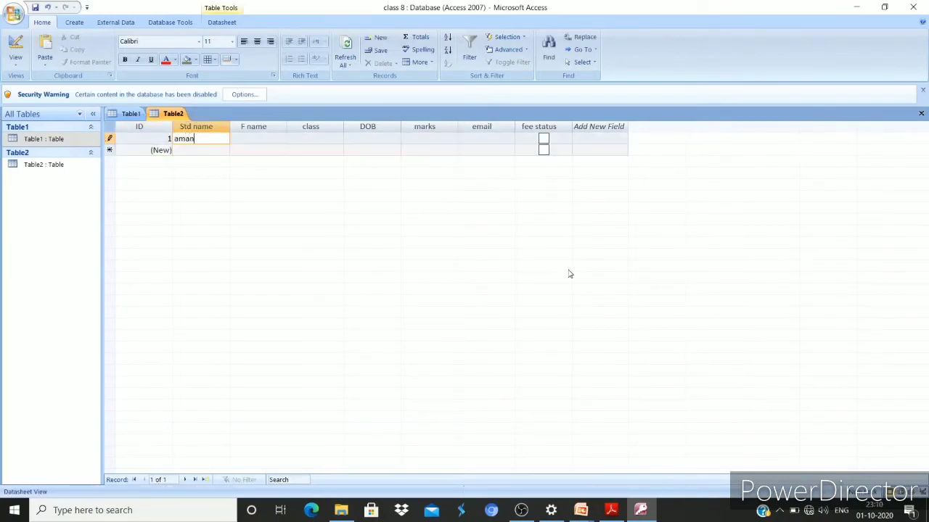
key("Tab")
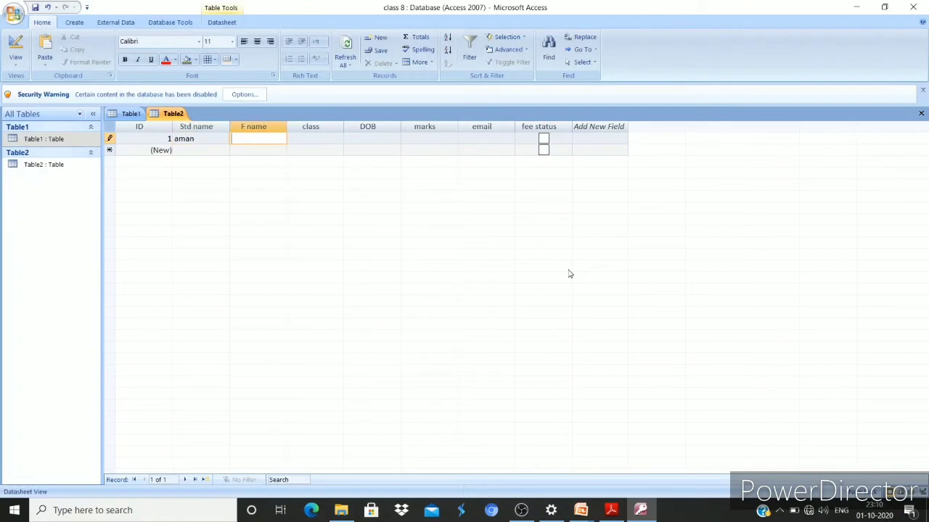
type("jai")
key("Tab")
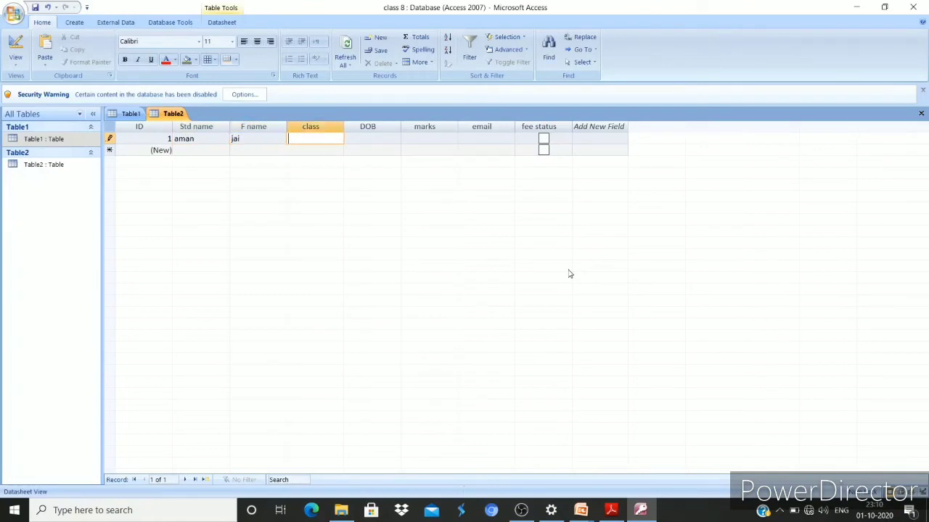
type("8a")
key("Tab")
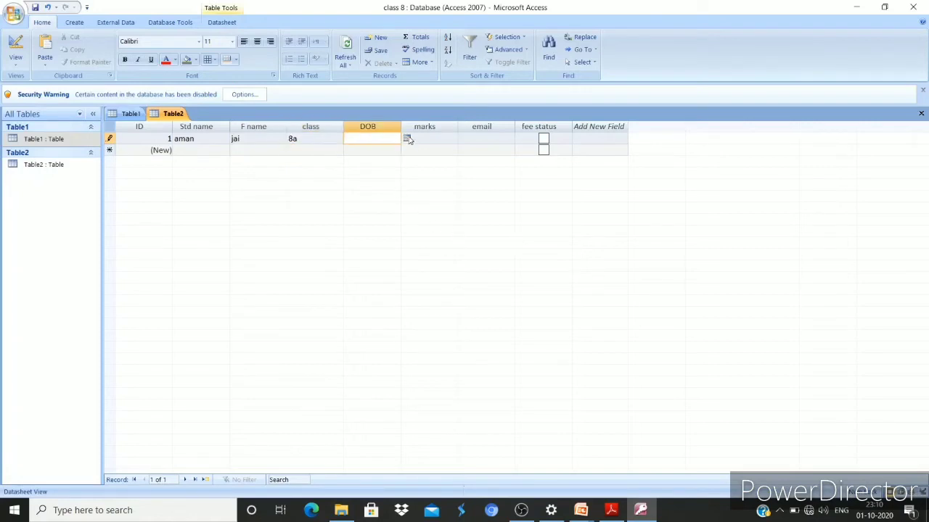
Pick 12-09-2018 from the calendar as the first record's date of birth
left_click(408, 138)
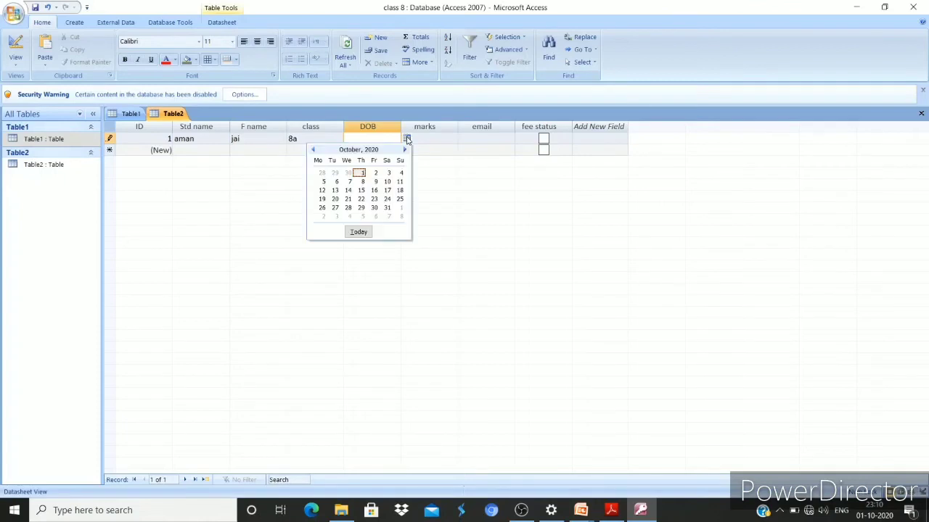
left_click(405, 149)
left_click(405, 149)
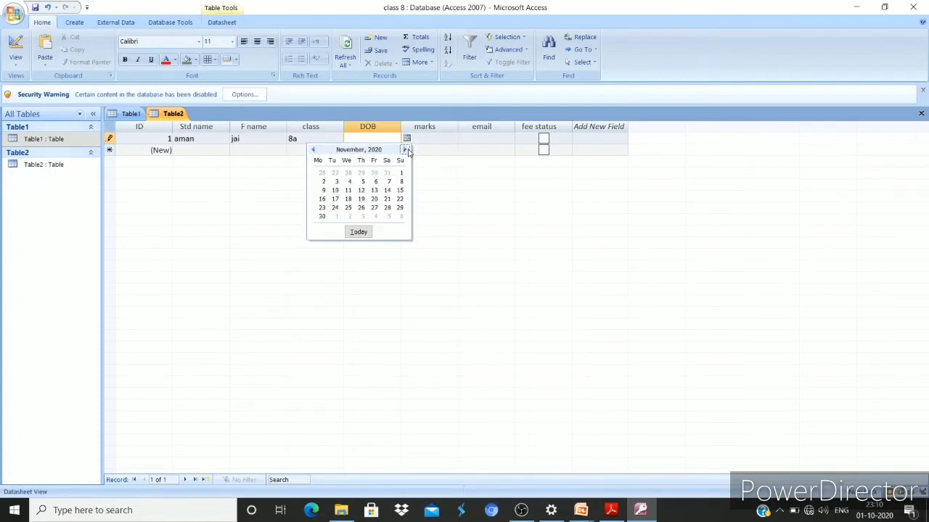
left_click(406, 150)
left_click(406, 150)
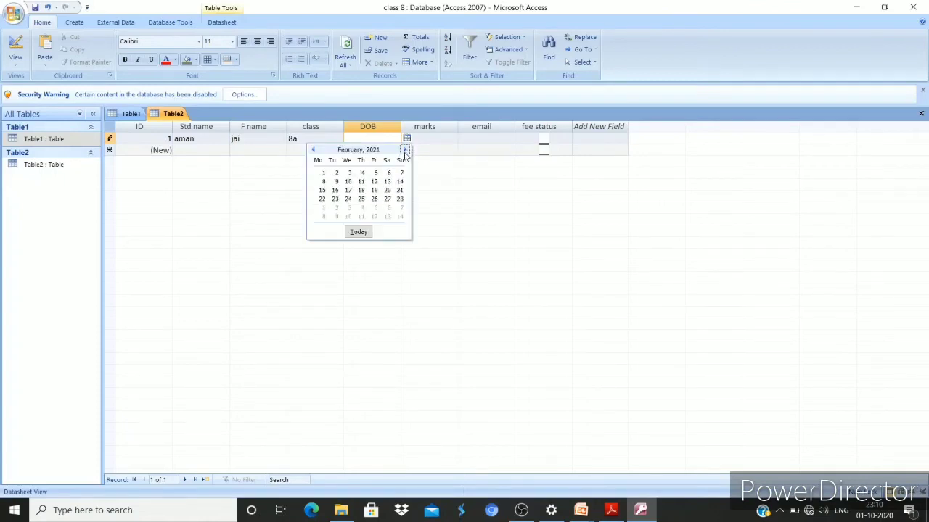
left_click(314, 149)
triple_click(313, 150)
triple_click(314, 150)
triple_click(314, 150)
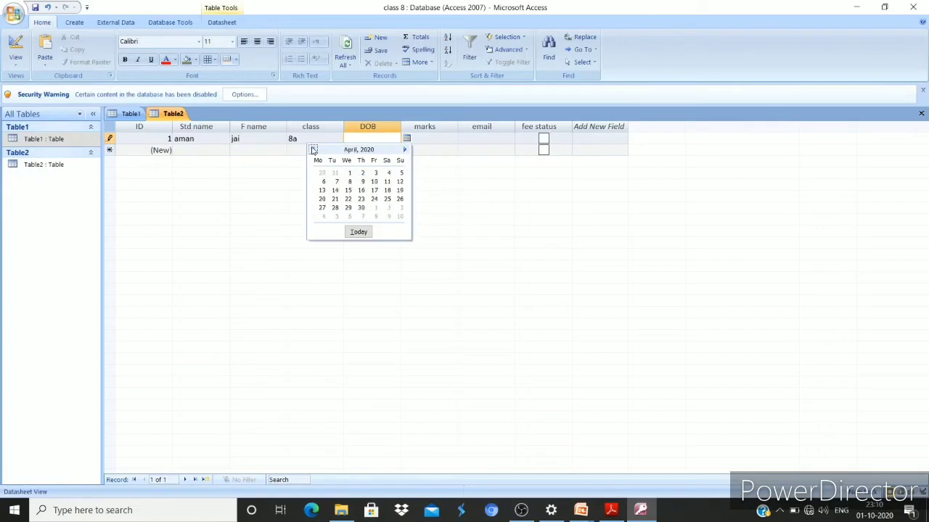
triple_click(313, 149)
triple_click(313, 149)
triple_click(313, 150)
triple_click(313, 150)
double_click(314, 150)
left_click(313, 149)
triple_click(313, 150)
left_click(314, 150)
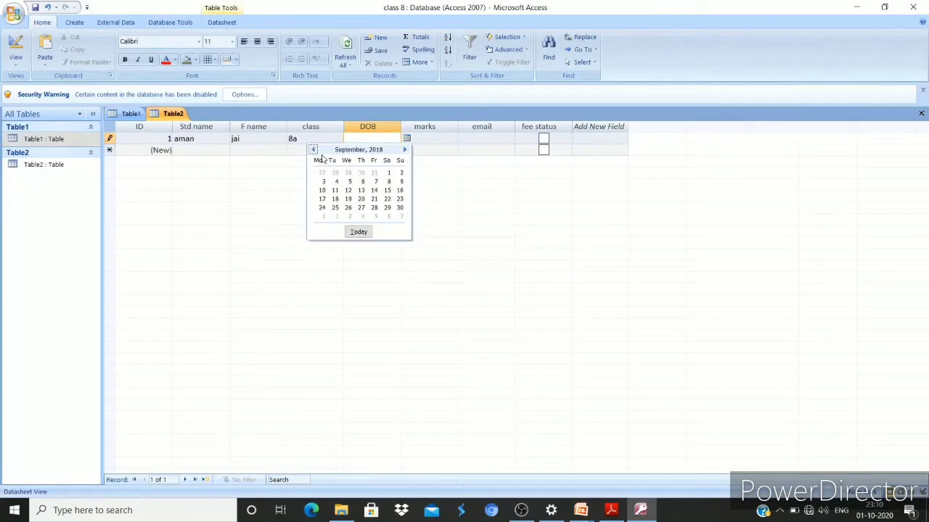
left_click(348, 190)
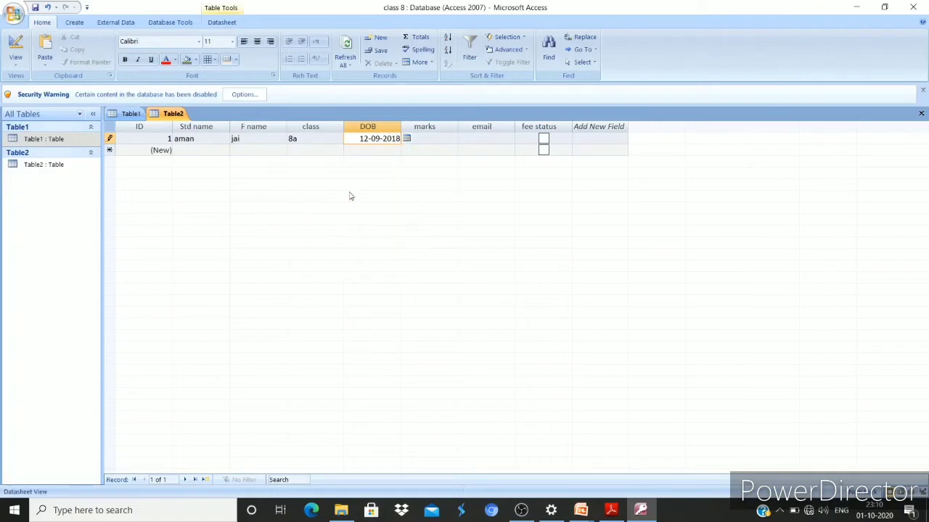
left_click(426, 138)
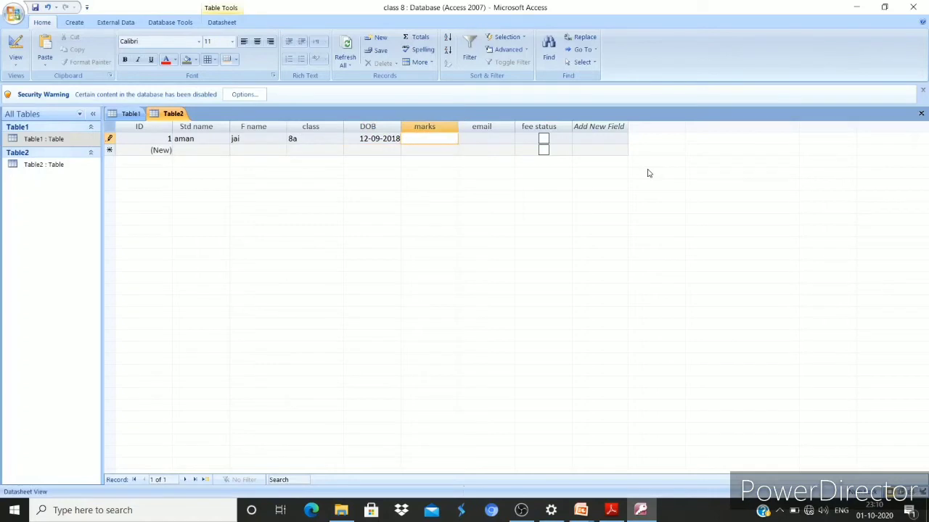
Replace the text rejected by the type-mismatch warning with marks 50
type("aed")
key("Return")
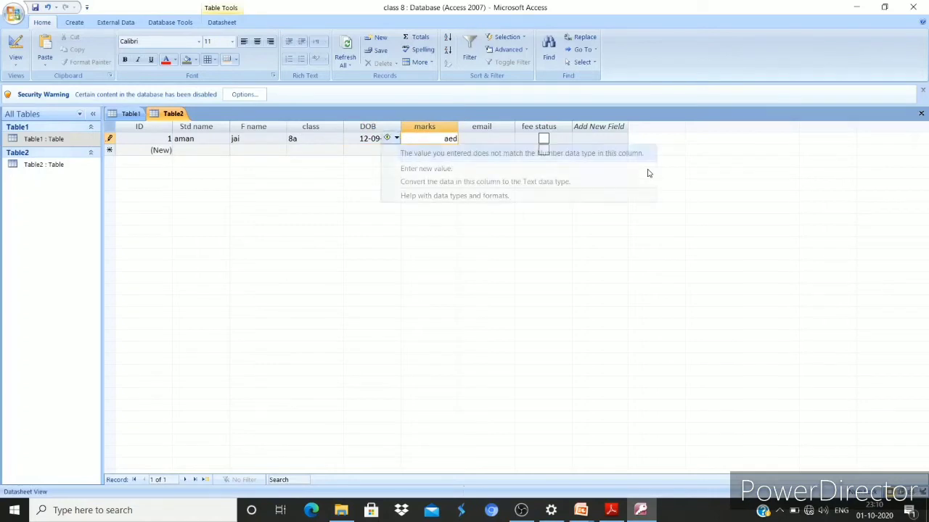
key("Down")
key("Down")
key("Down")
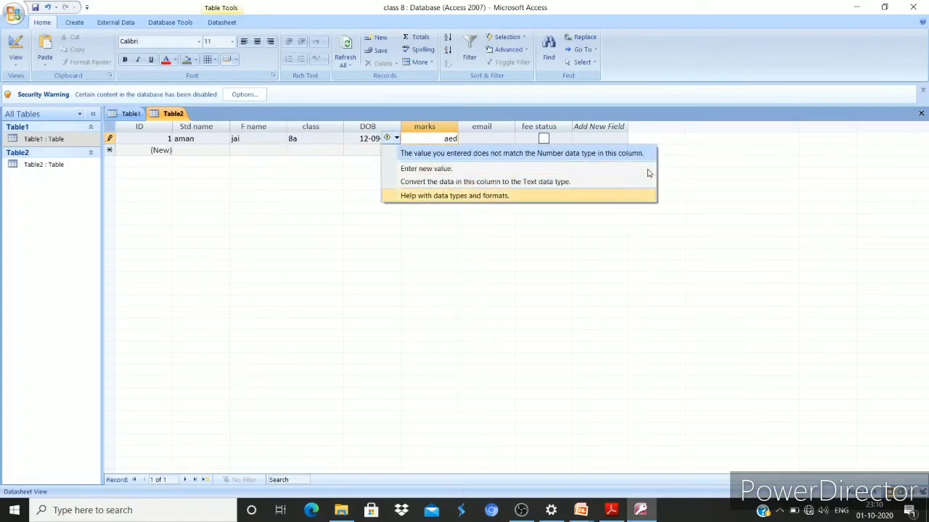
key("Down")
key("Return")
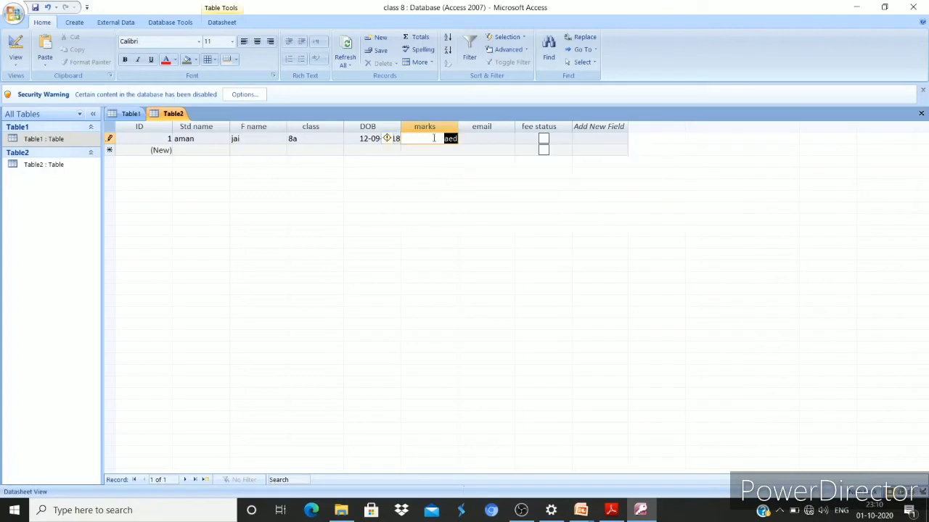
type("50")
key("Tab")
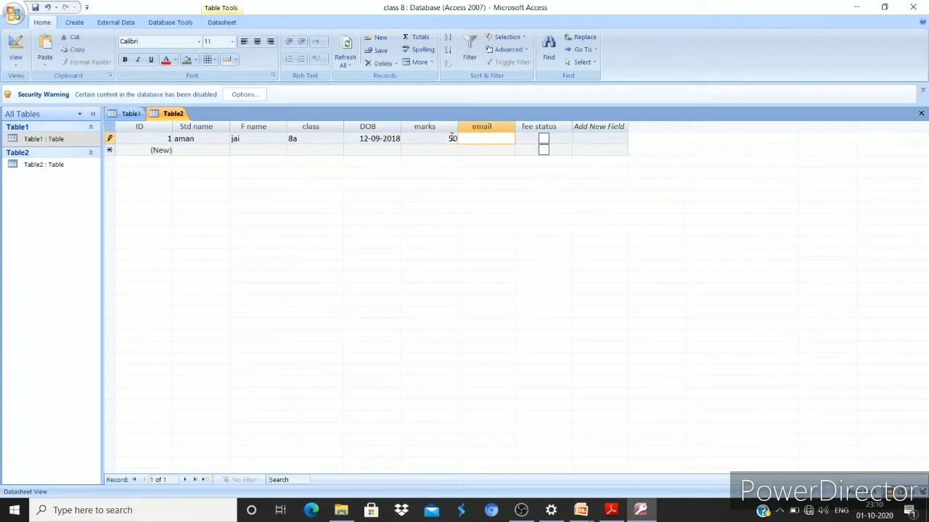
Enter the student's e-mail address and leave the fee status checkbox unchecked
type("abc@gmail")
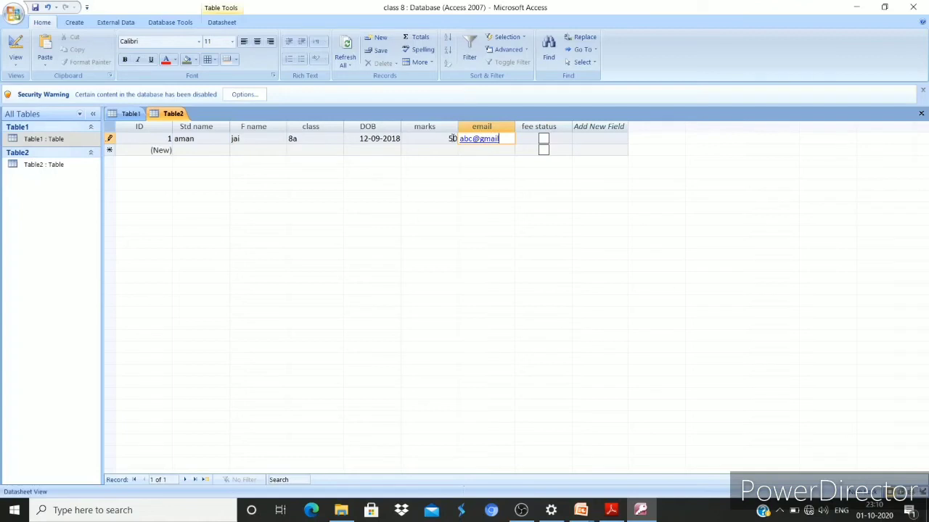
type(".com")
key("Tab")
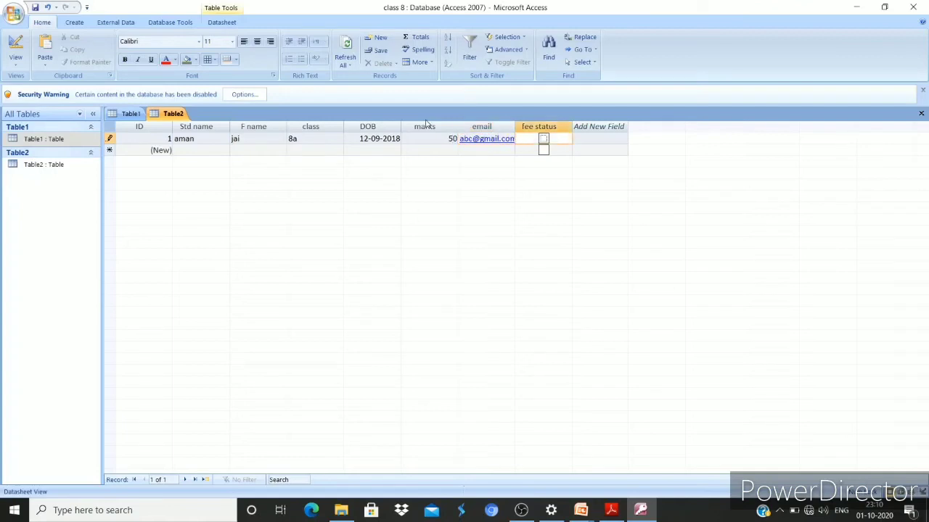
left_click(544, 140)
left_click(544, 148)
left_click(543, 138)
key("alt+Tab")
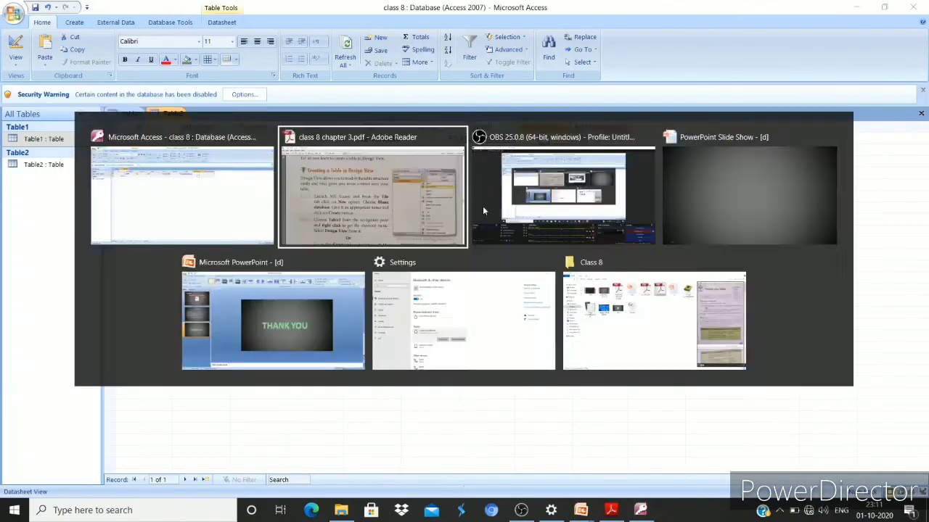
Scroll the textbook PDF to the page 8 'Setting a Primary Key' section, then return to Access
scroll(482, 206, "down", 3)
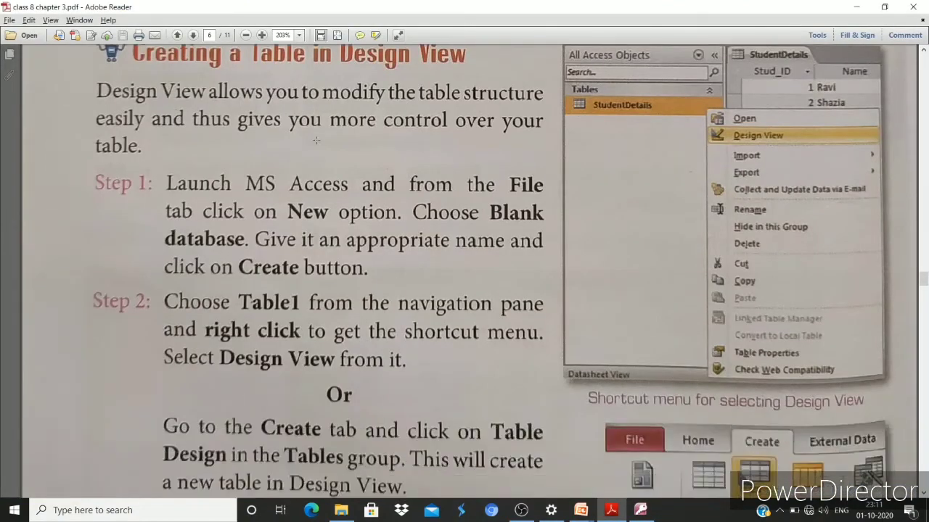
scroll(206, 105, "down", 15)
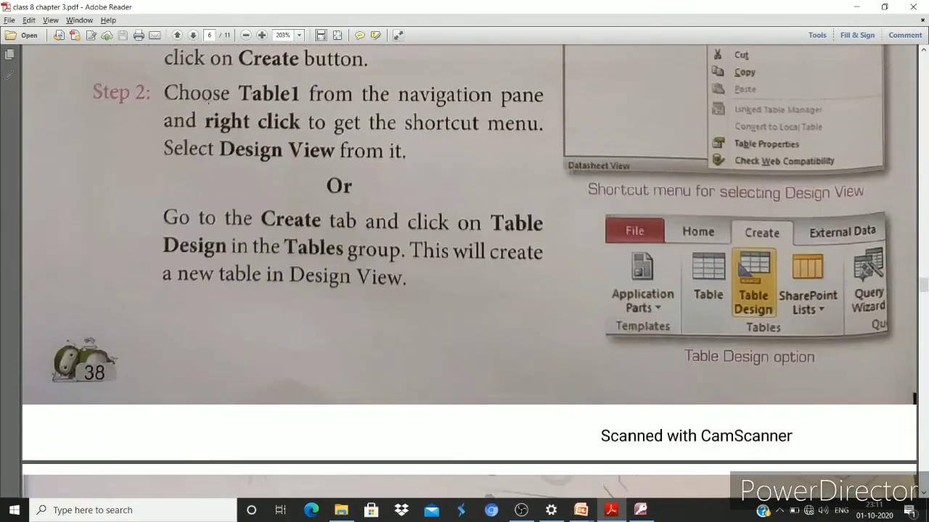
scroll(206, 105, "down", 20)
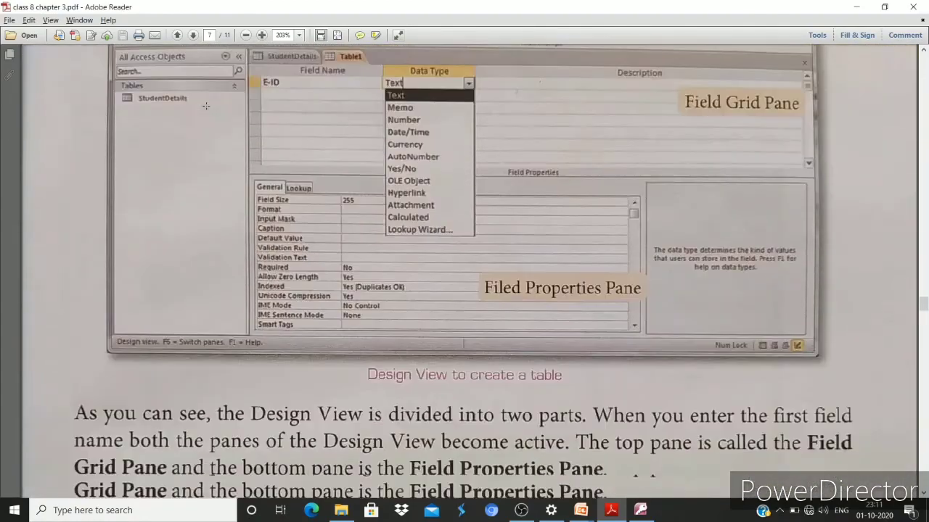
scroll(208, 112, "up", 6)
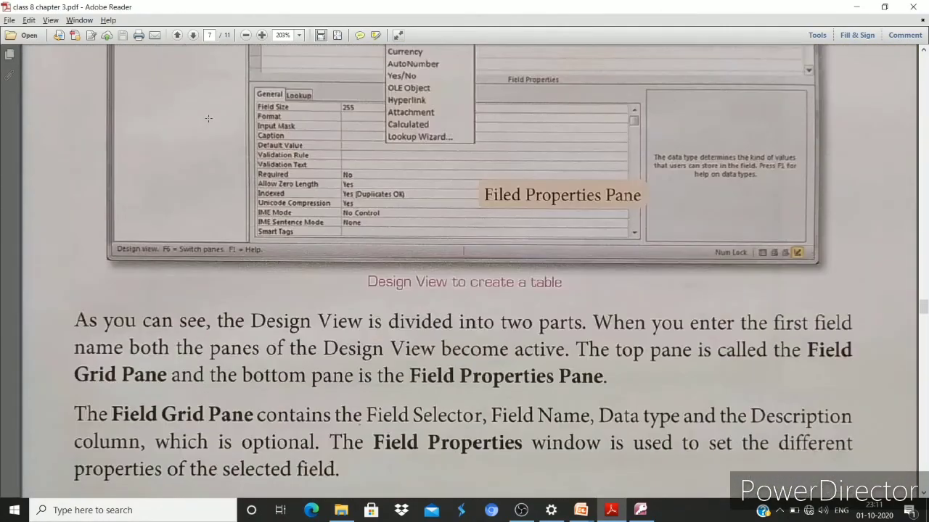
scroll(208, 118, "up", 20)
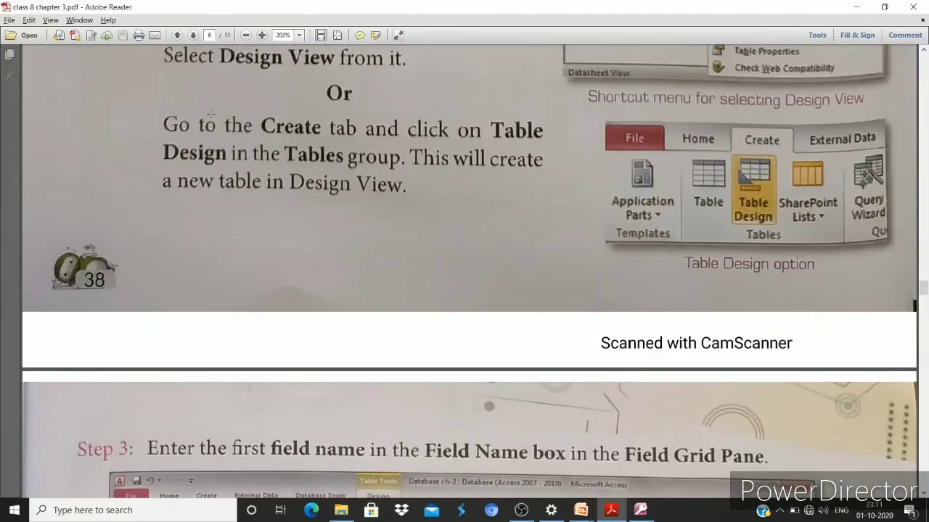
scroll(211, 116, "up", 5)
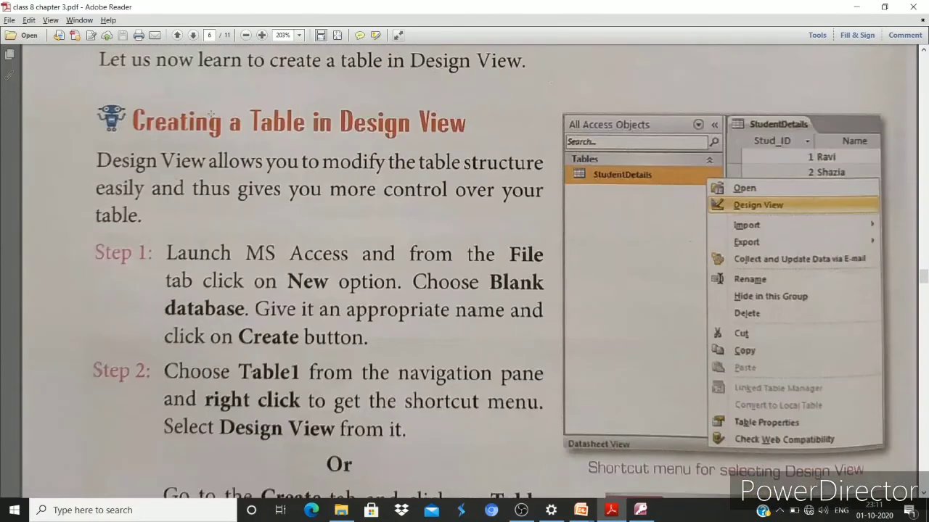
scroll(211, 114, "up", 6)
scroll(212, 108, "up", 2)
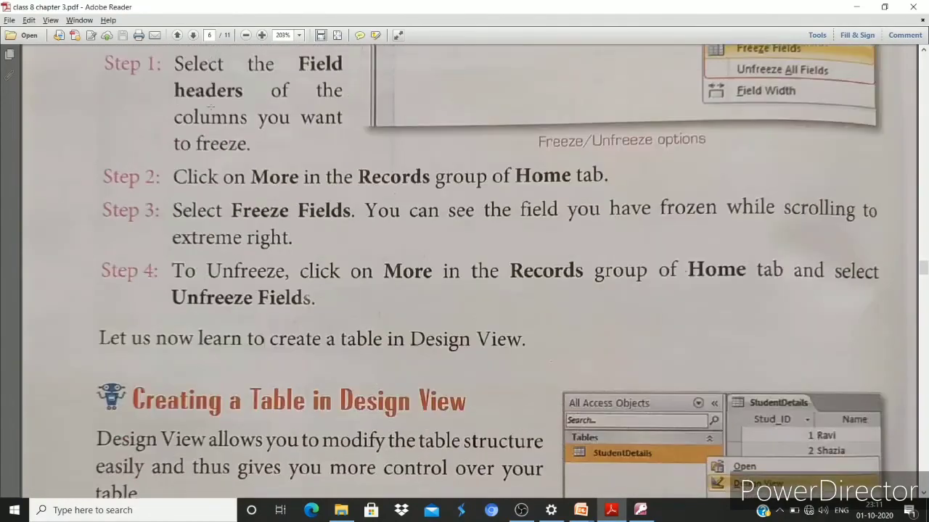
scroll(213, 120, "down", 9)
scroll(212, 127, "down", 20)
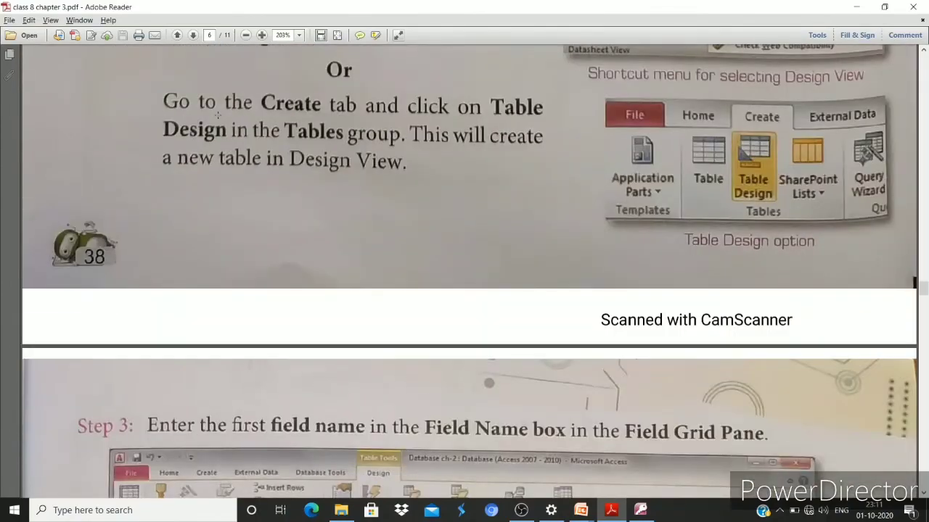
scroll(215, 116, "down", 20)
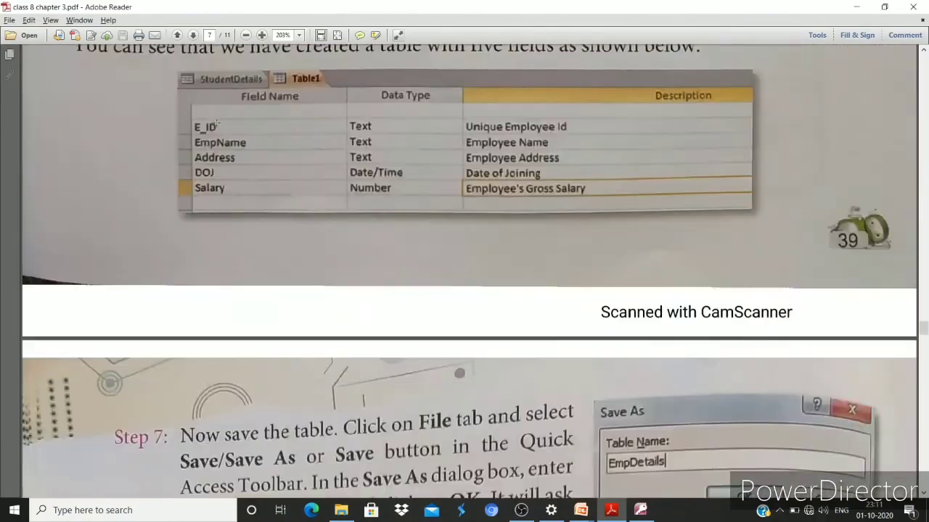
scroll(212, 109, "down", 4)
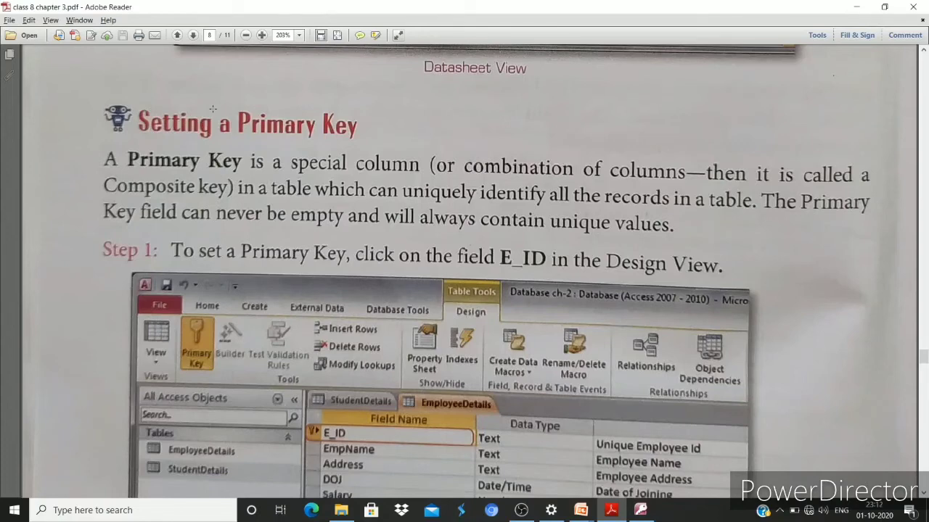
key("alt+Tab")
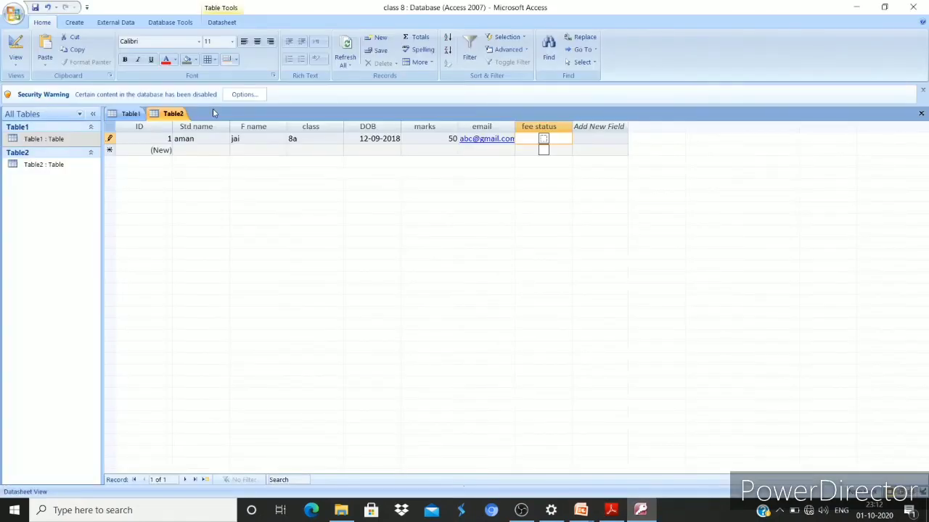
Save the first record from the fee status cell and move to the empty new row
key("Tab")
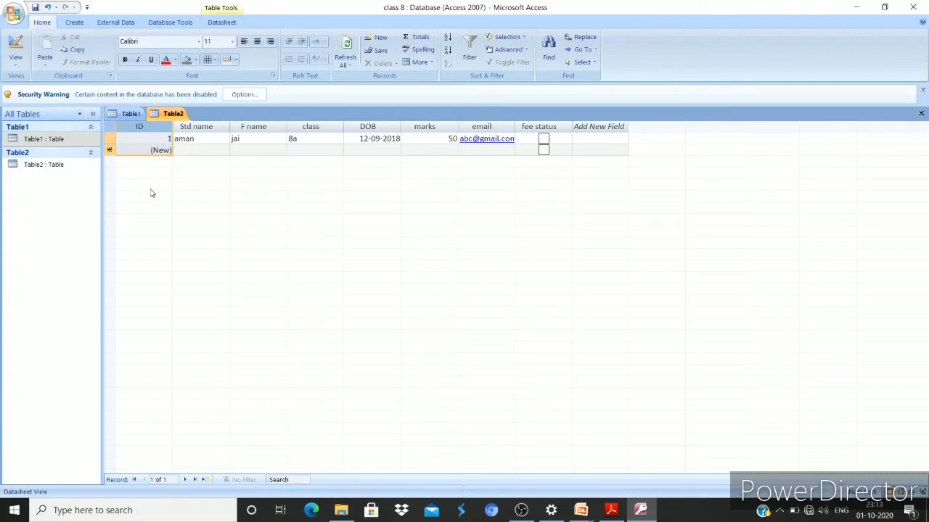
Start the second record with a student name, father's name and class lj
left_click(214, 147)
type("abhi")
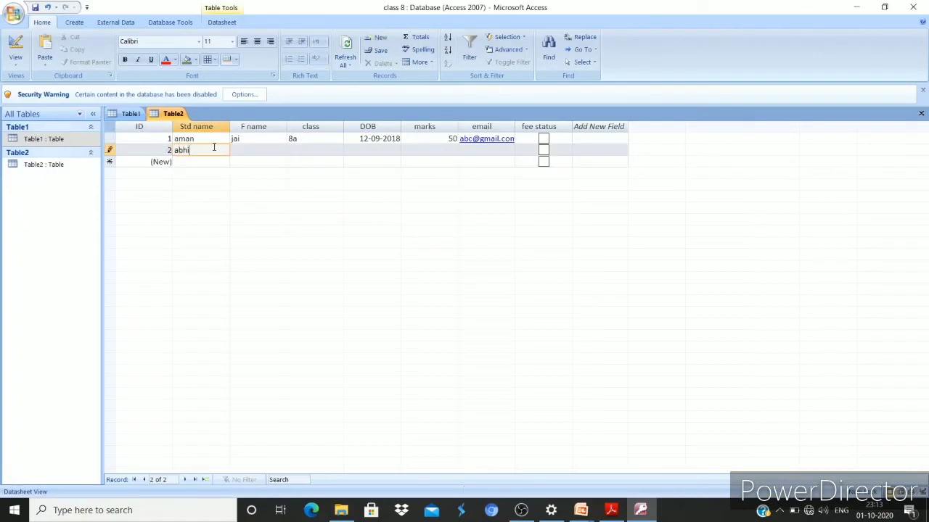
key("Tab")
type("hki")
key("Tab")
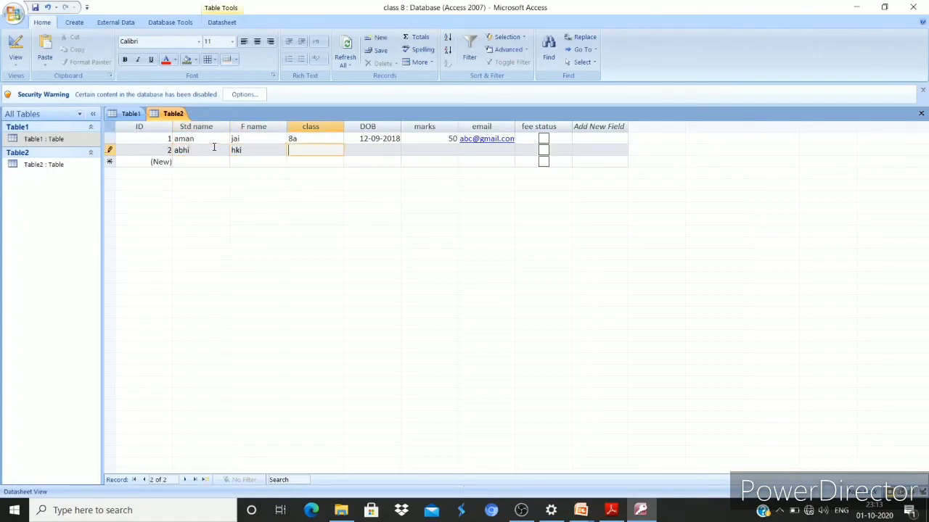
type("lj")
key("Tab")
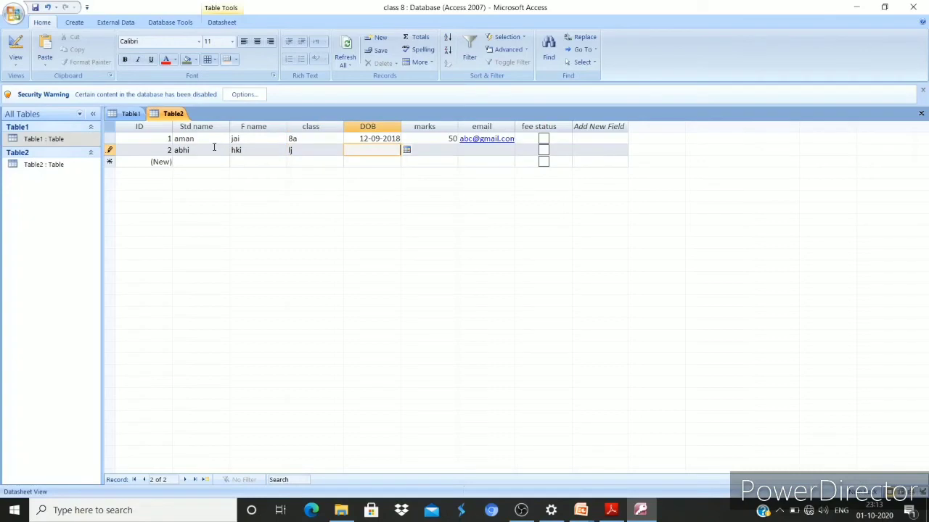
Set DOB 03-10-2020, marks 20 and an e-mail address, then save the second record
left_click(406, 150)
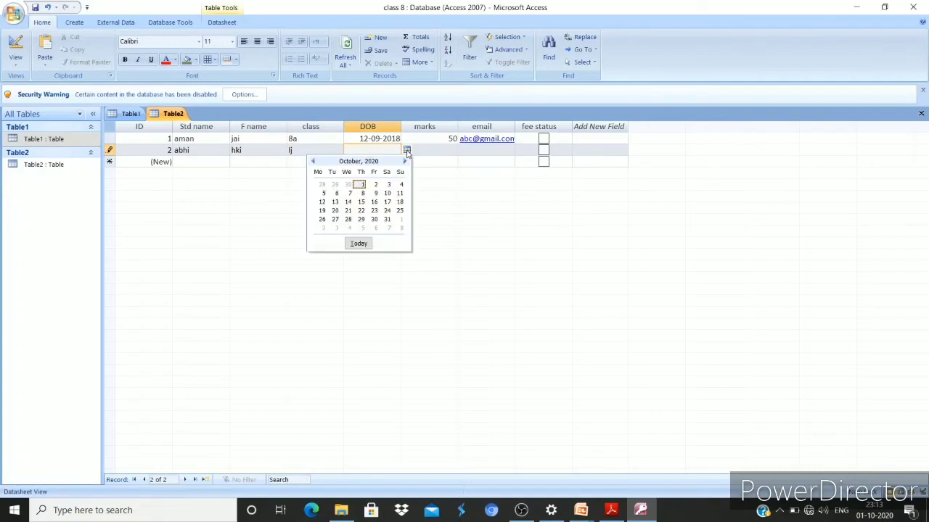
left_click(387, 185)
left_click(441, 152)
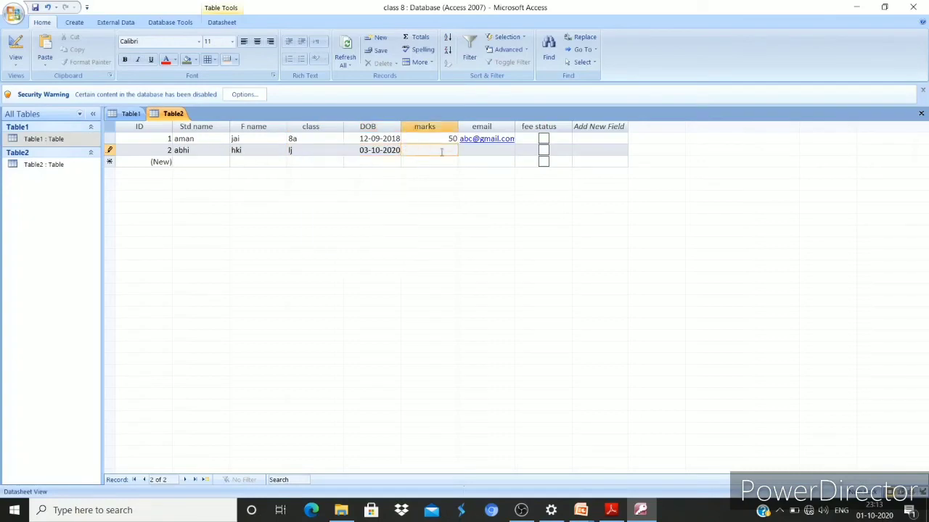
type("20")
left_click(472, 151)
type("ab")
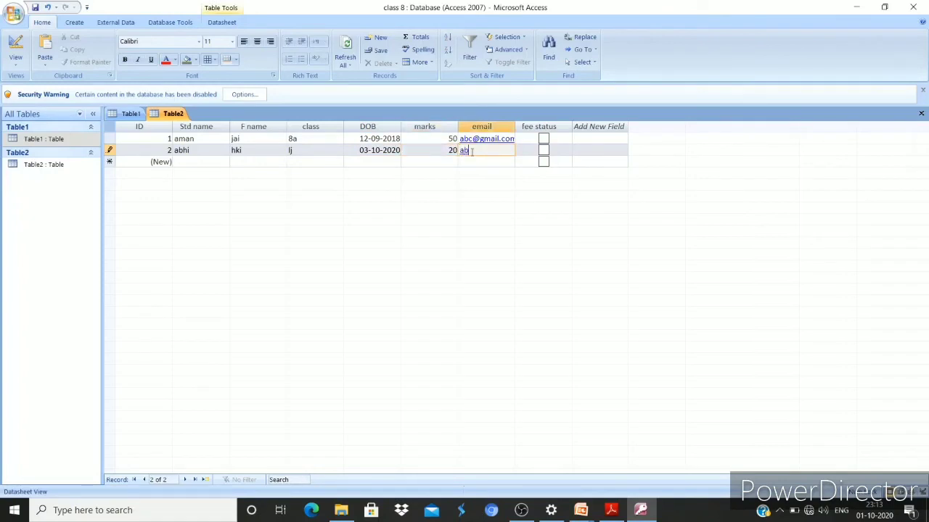
type("@gmail.pcm")
key("Tab")
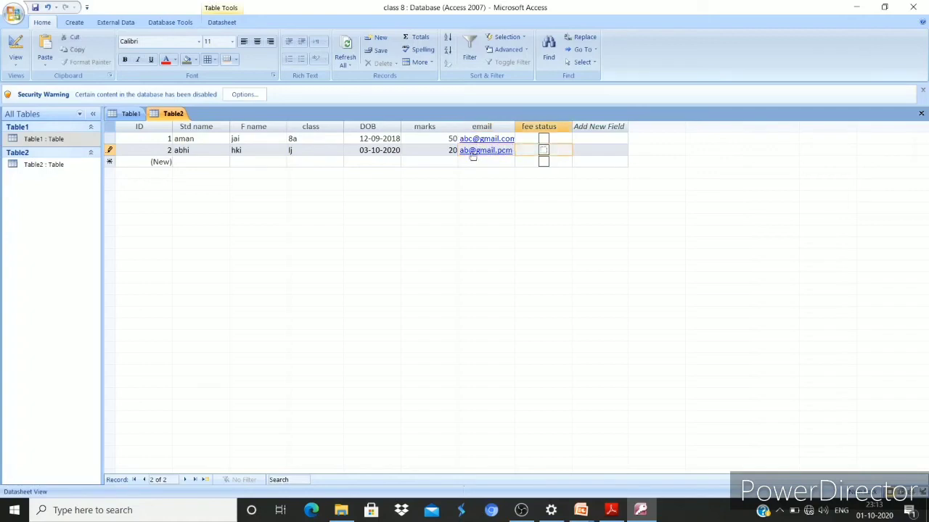
key("Tab")
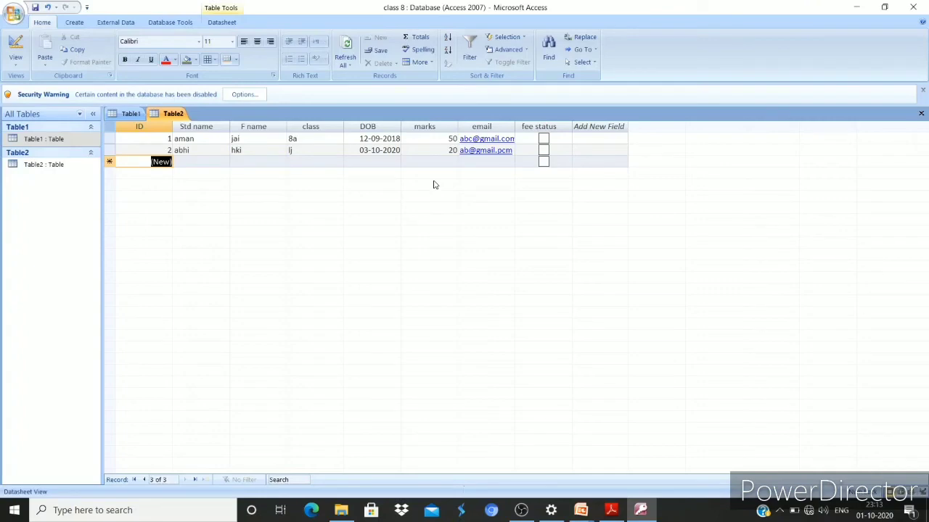
key("alt+Tab")
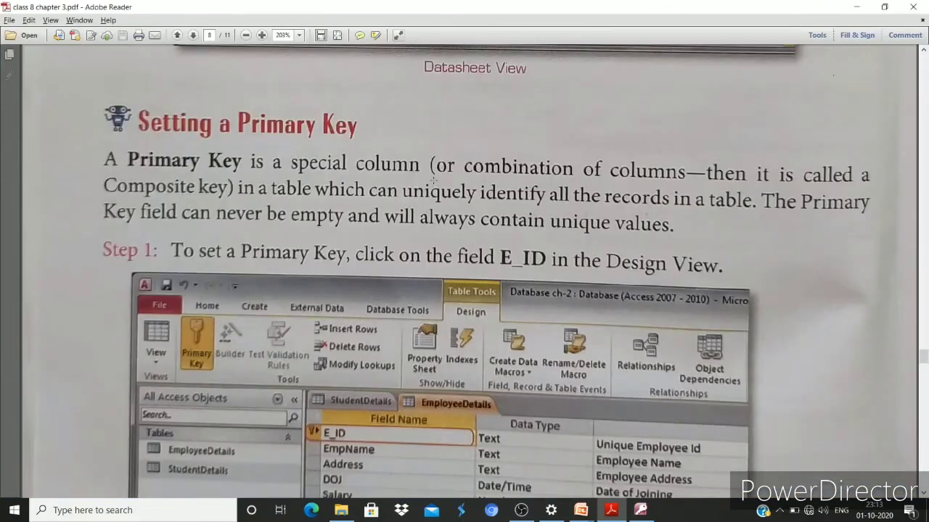
scroll(421, 188, "down", 1)
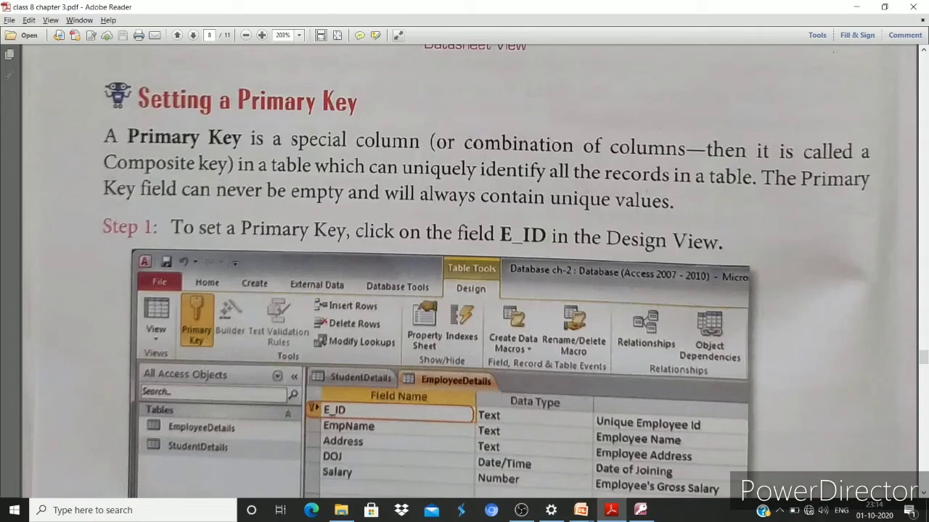
scroll(466, 125, "down", 3)
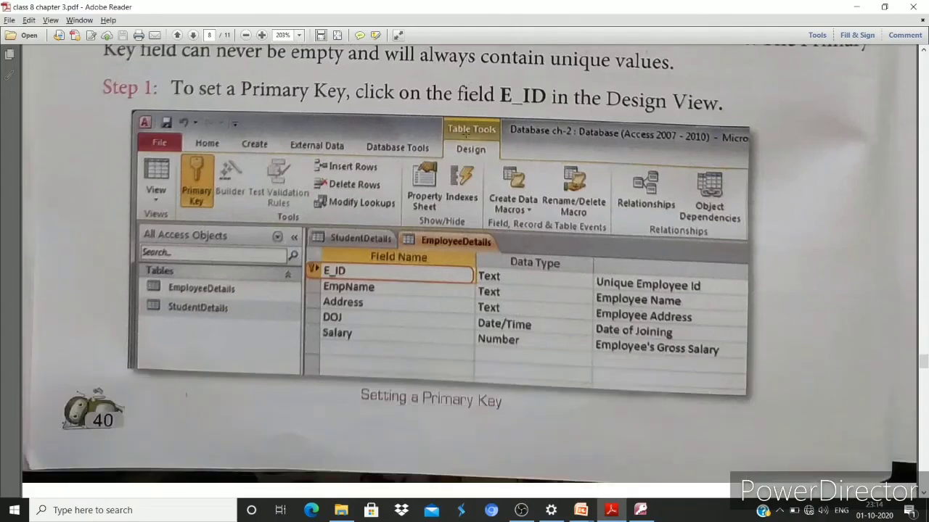
key("alt+Tab")
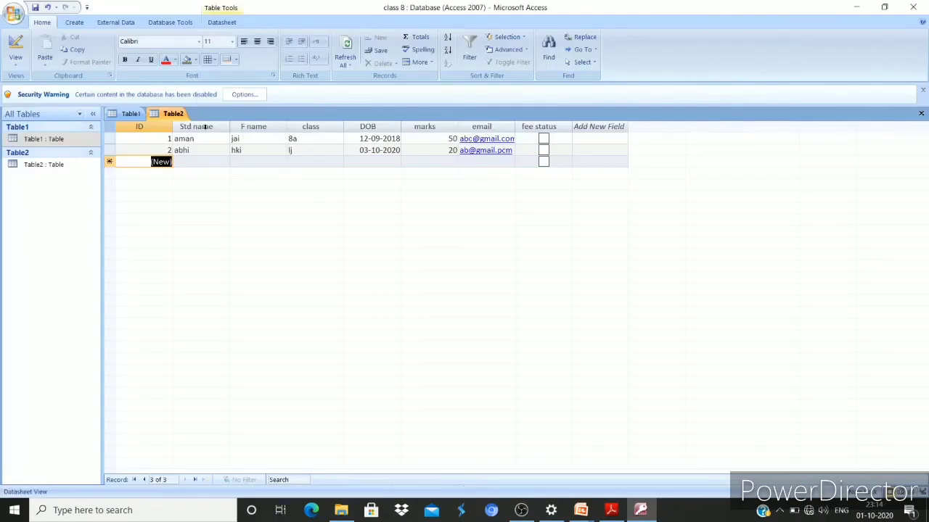
Switch Table2 from the datasheet to Design View using the View menu
left_click(204, 127)
left_click(223, 23)
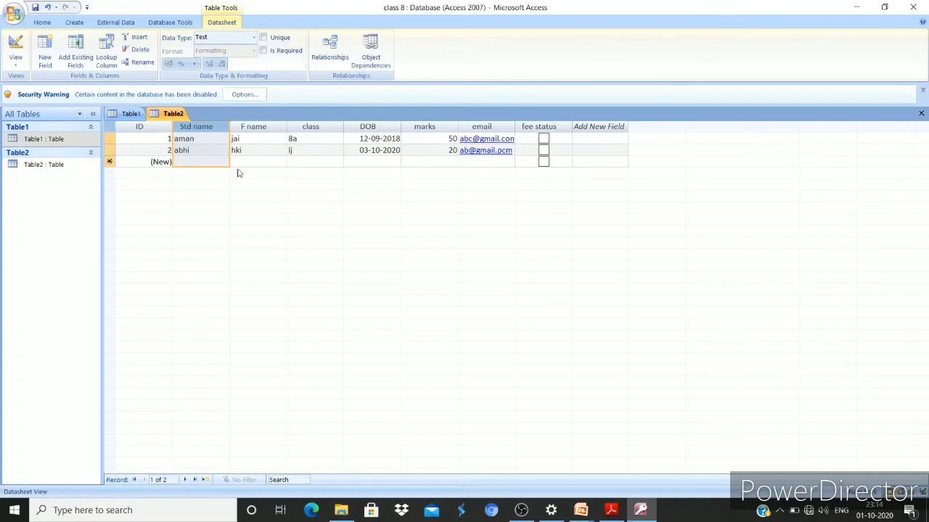
left_click(16, 59)
left_click(45, 161)
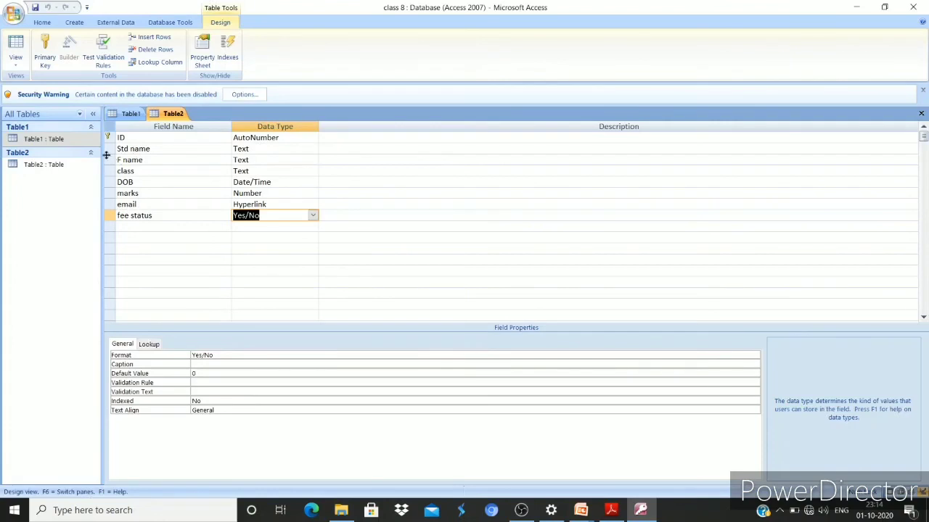
Make the email field Table2's primary key in place of ID
left_click(104, 148)
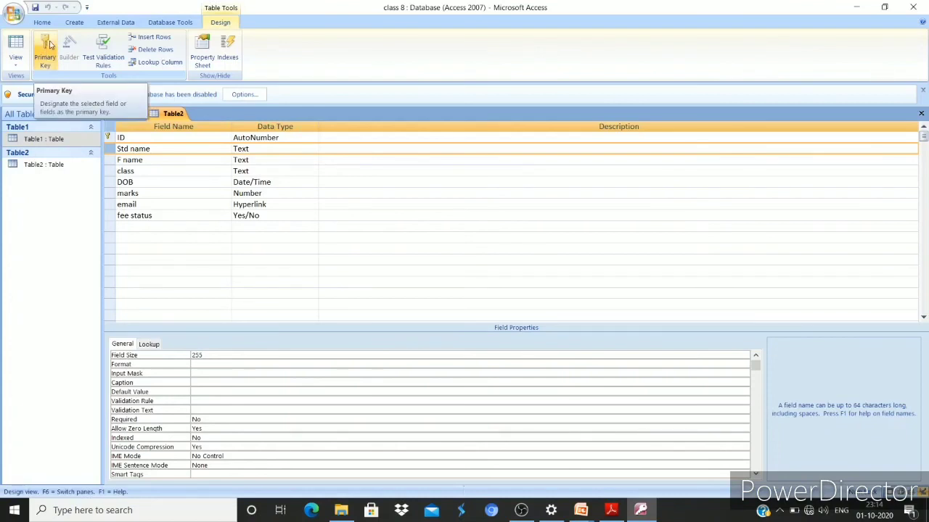
left_click(47, 45)
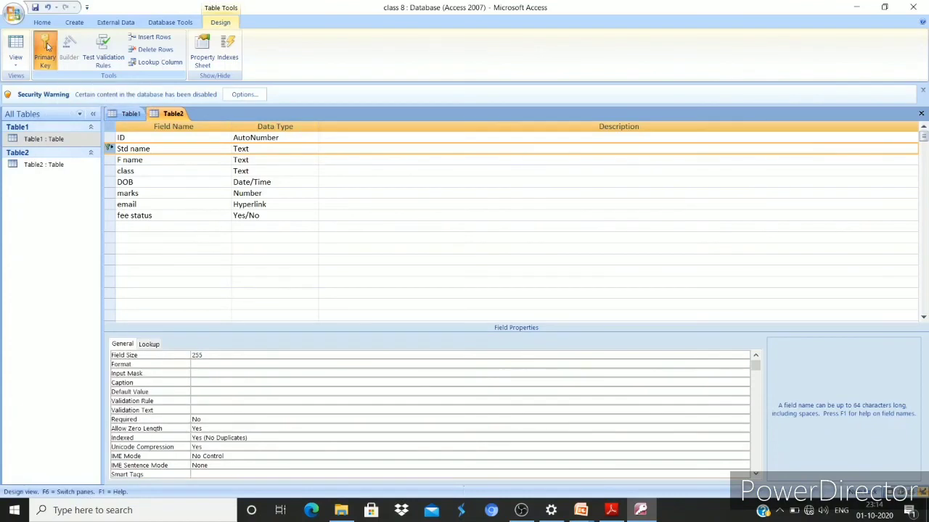
left_click(113, 158)
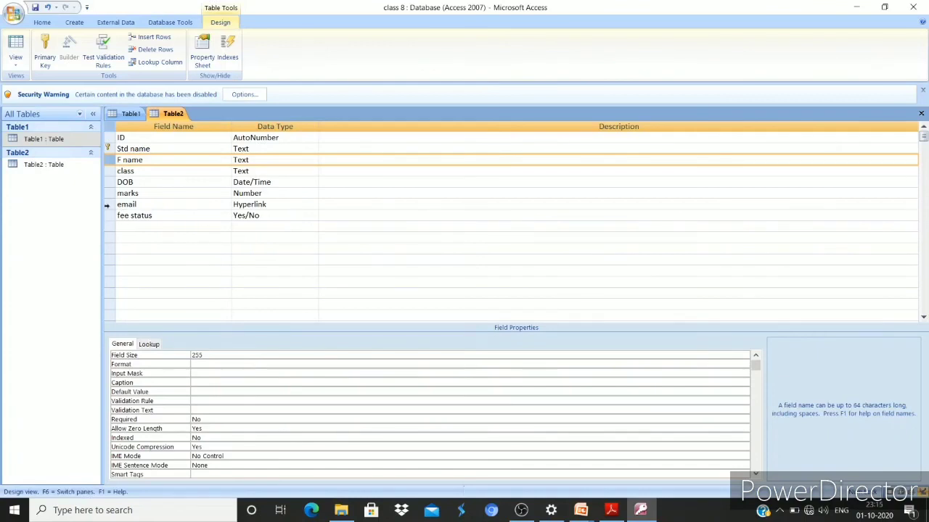
left_click(107, 205)
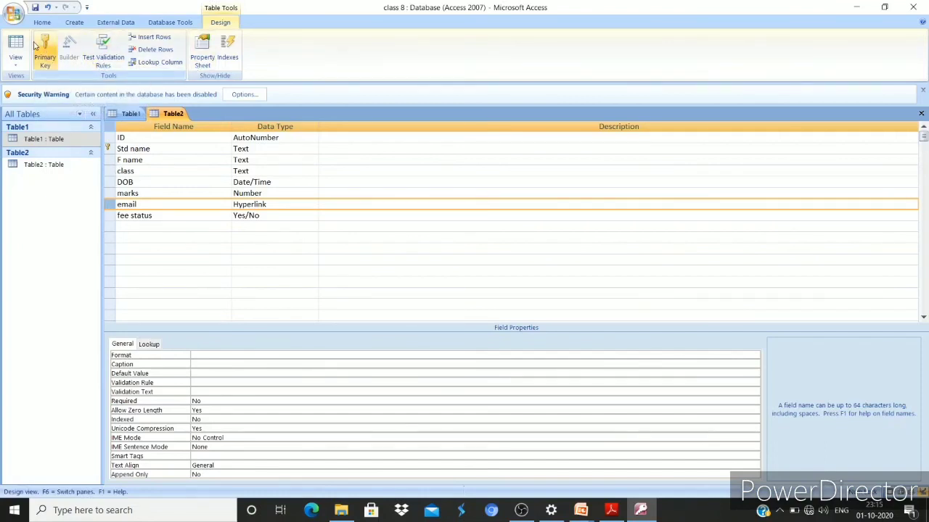
left_click(45, 51)
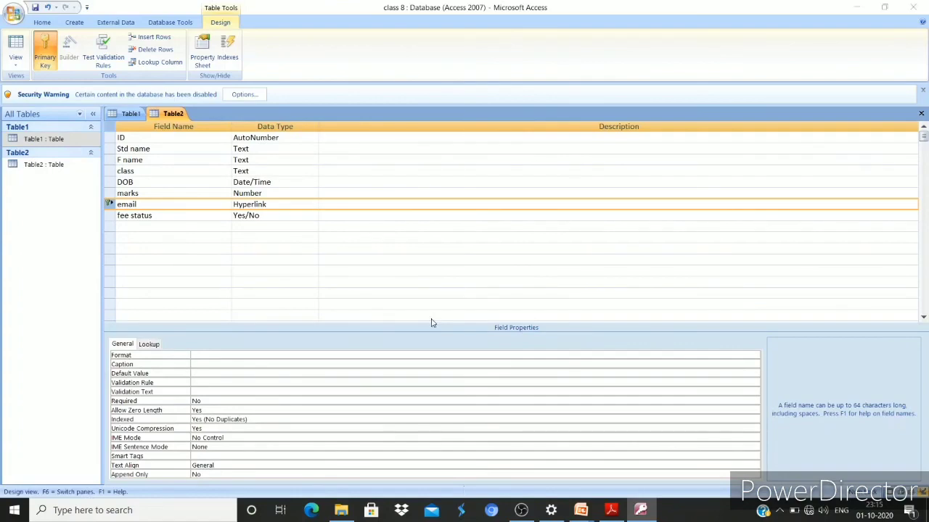
key("alt+Tab")
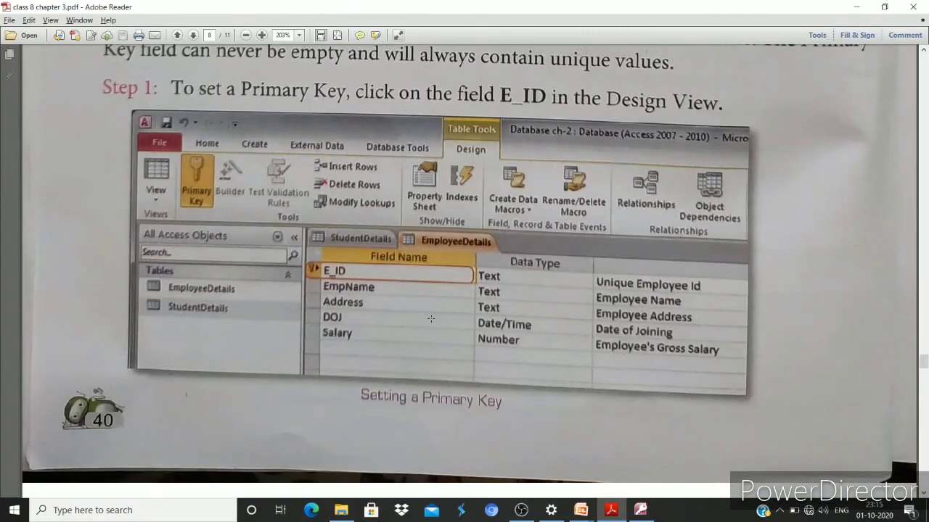
Scroll the PDF to page 9's note on removing a primary key and the table-modifying section
scroll(431, 318, "up", 3)
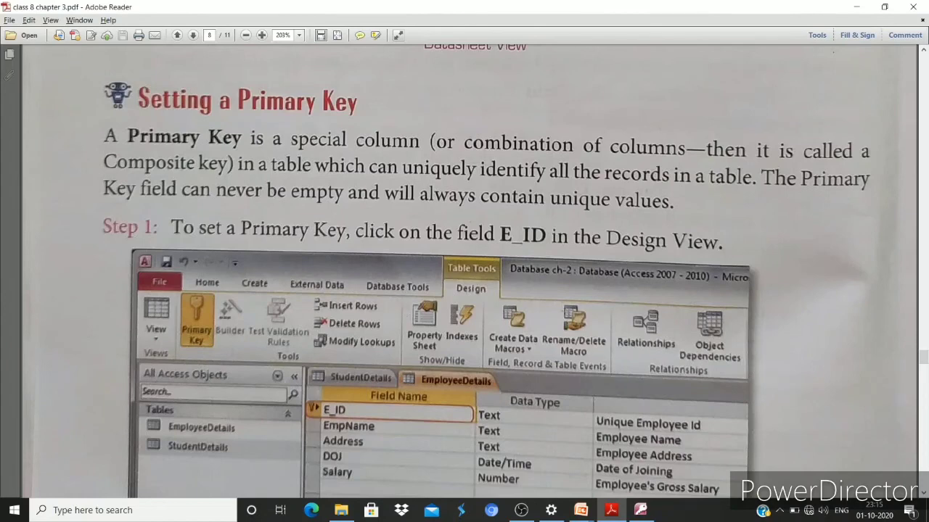
scroll(845, 438, "down", 2)
scroll(538, 200, "down", 3)
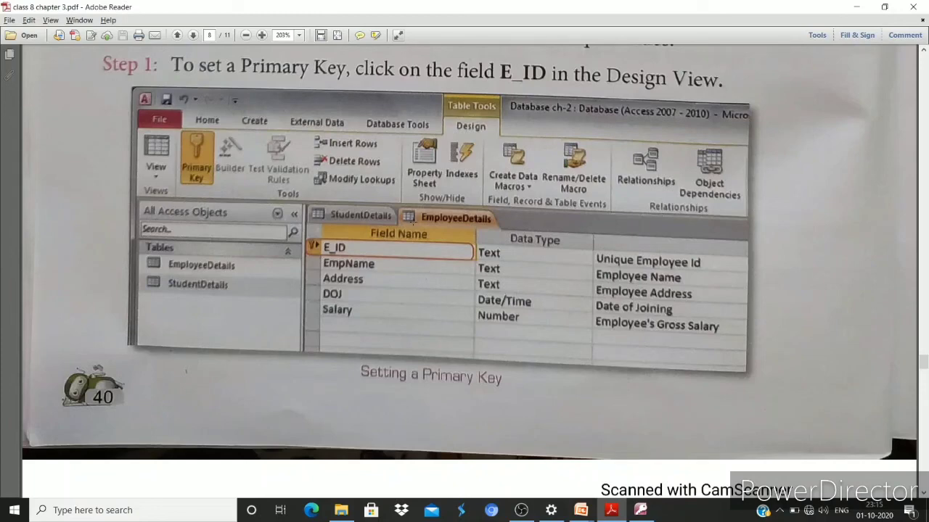
left_click_drag(357, 225, 756, 367)
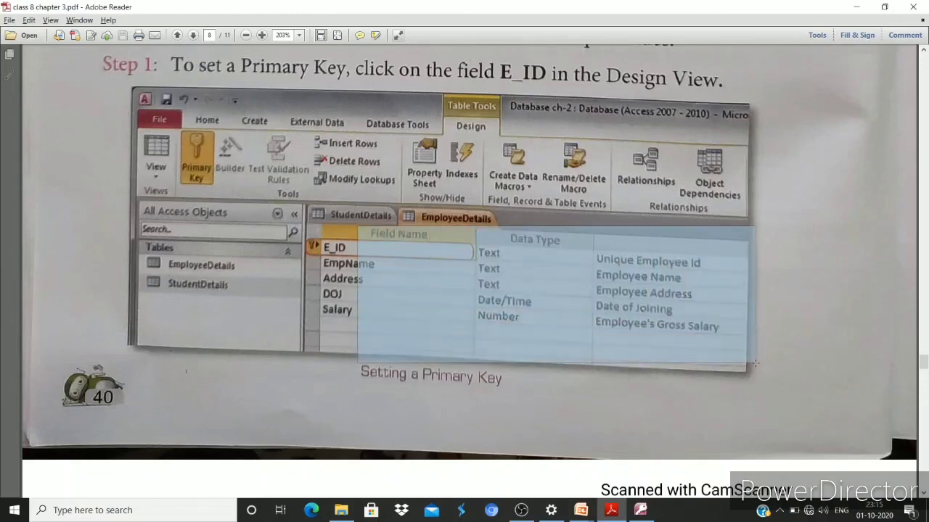
left_click(195, 230)
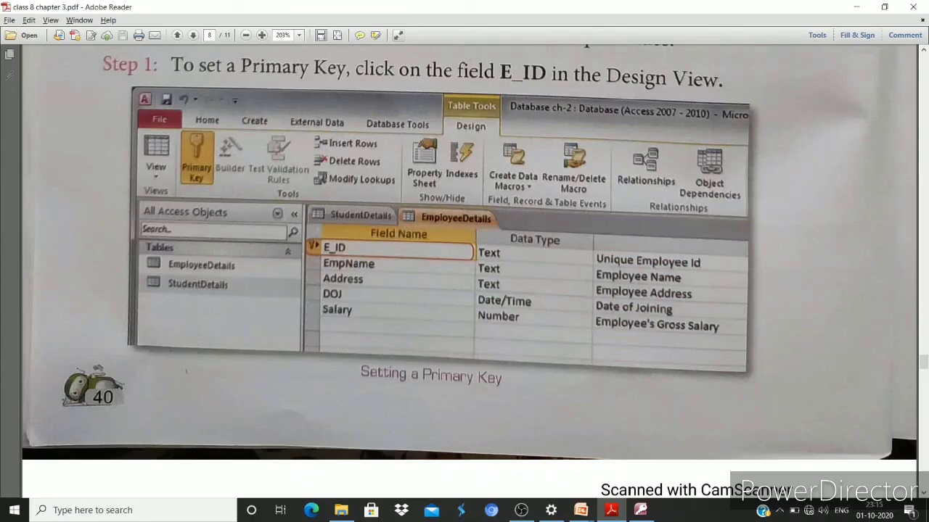
scroll(490, 235, "down", 3)
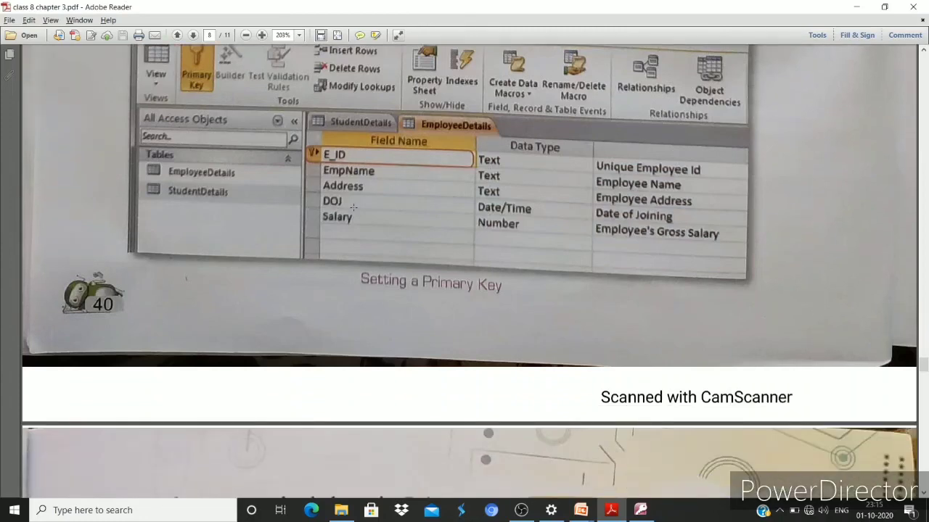
scroll(353, 207, "down", 9)
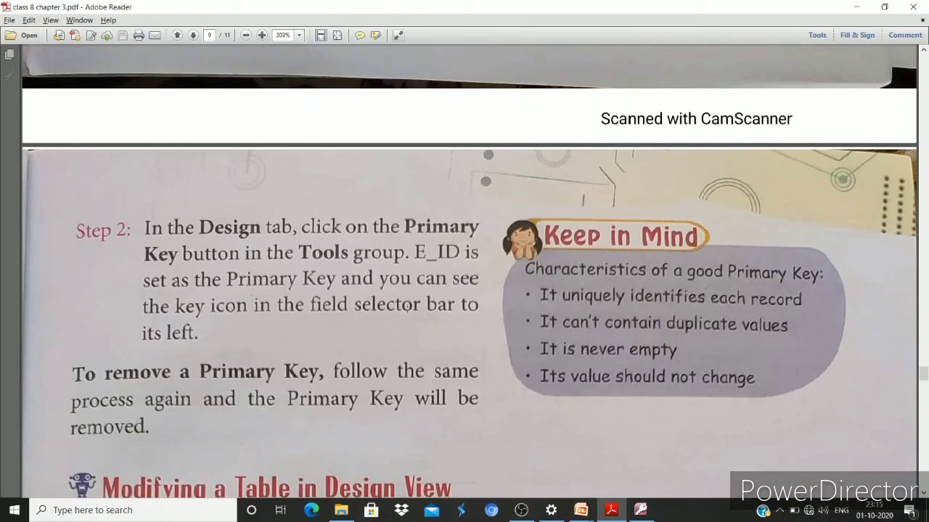
scroll(243, 347, "down", 5)
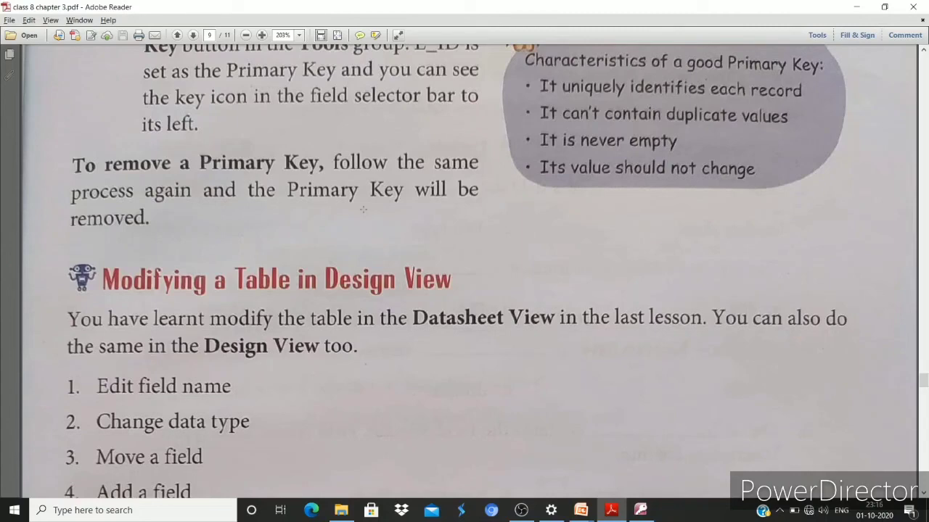
Remove the primary key from the email field, then return to the textbook
key("alt+Tab")
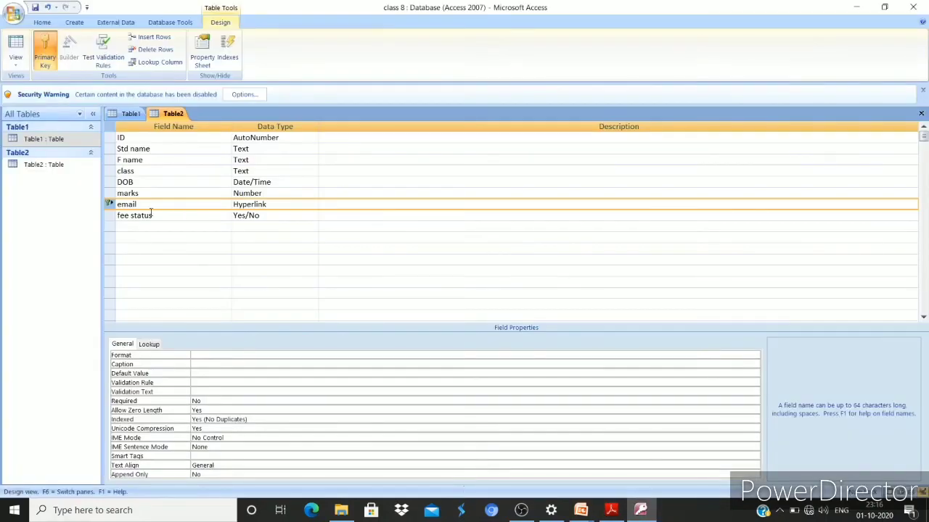
left_click(45, 58)
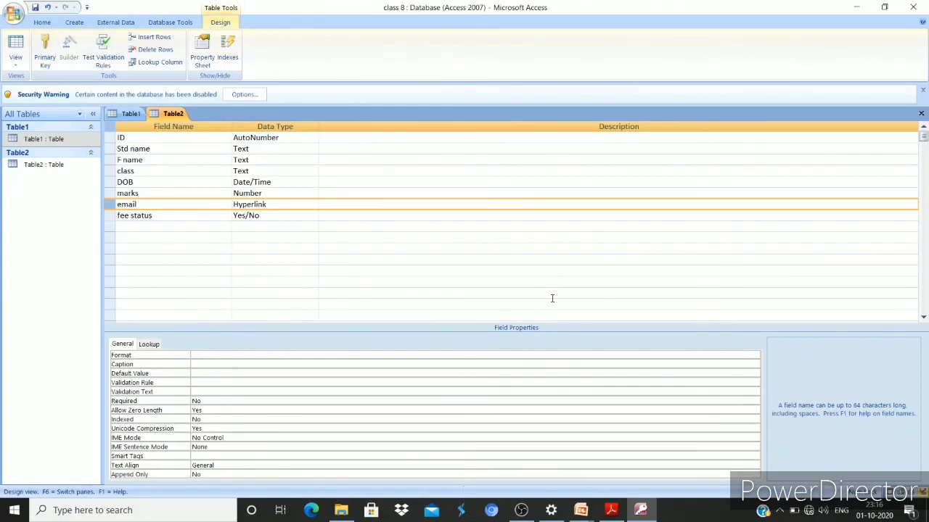
key("alt+Tab")
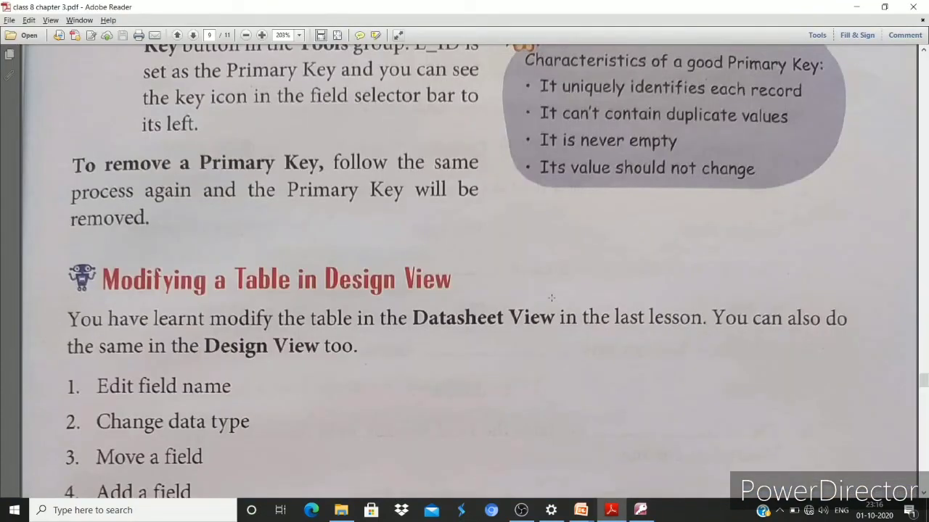
Read the Design View modification steps down to the Recap, then return to Access
scroll(551, 298, "down", 10)
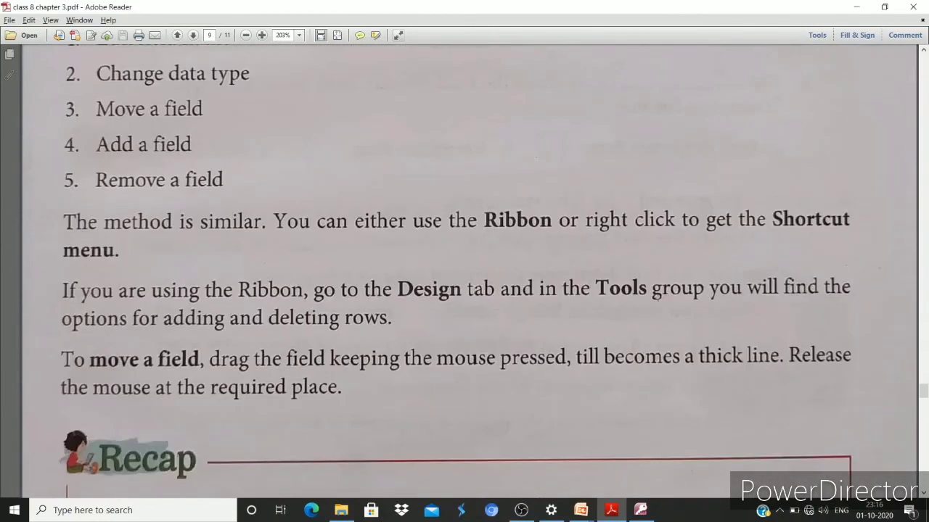
scroll(657, 292, "up", 4)
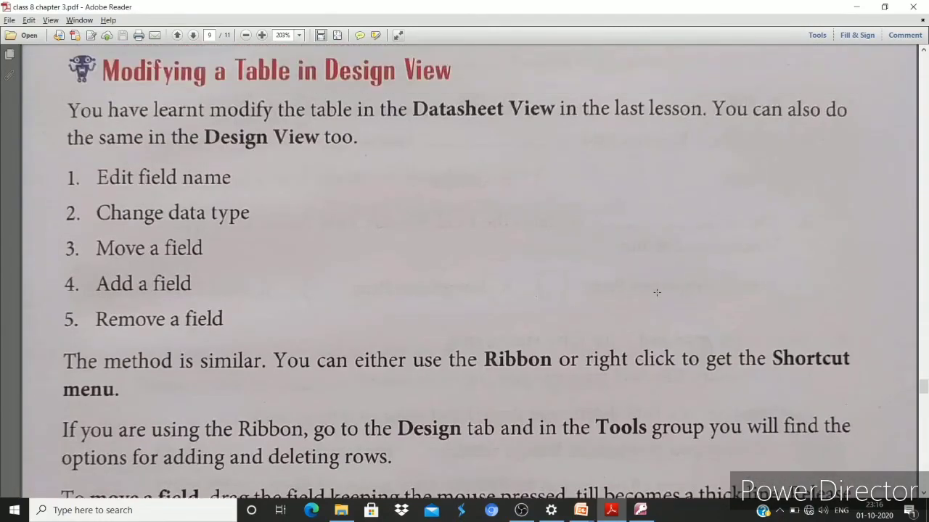
scroll(657, 293, "down", 7)
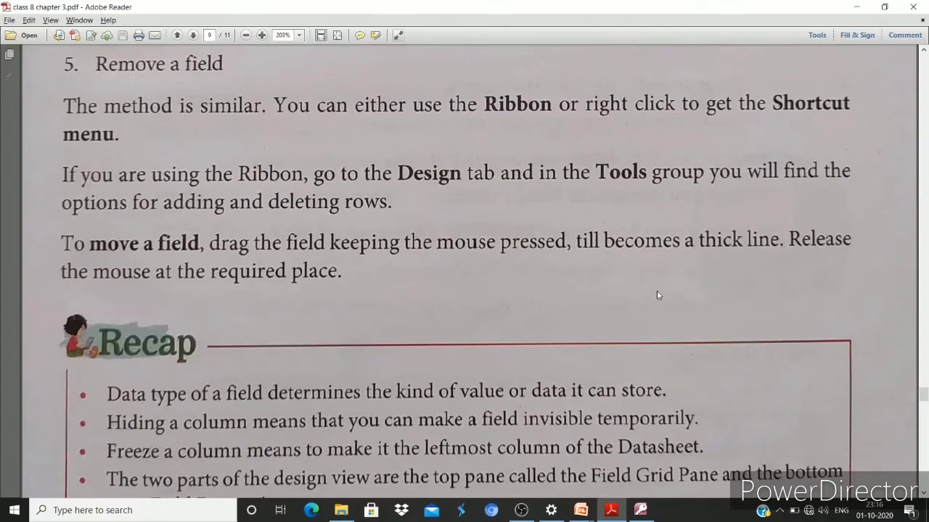
key("alt+Tab")
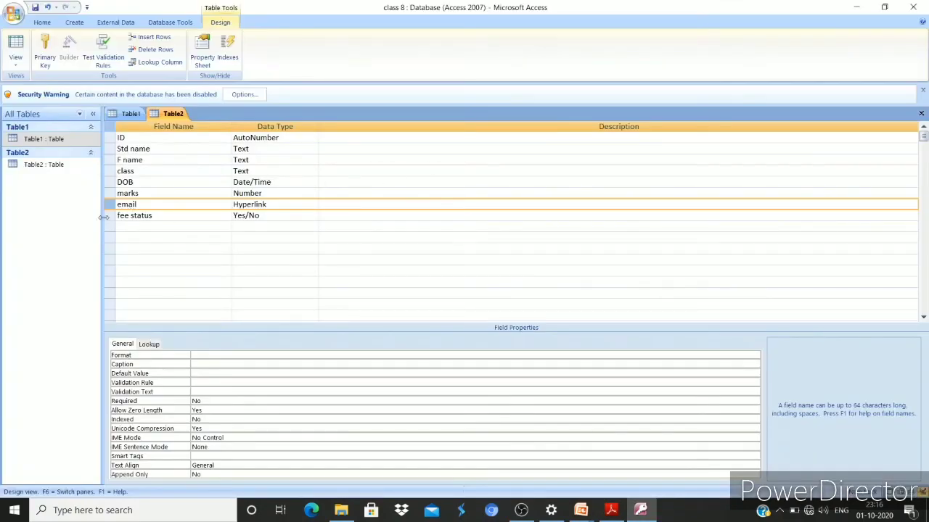
Save Table2, view its two records in Datasheet View, then return to Design View
left_click(16, 60)
left_click(44, 85)
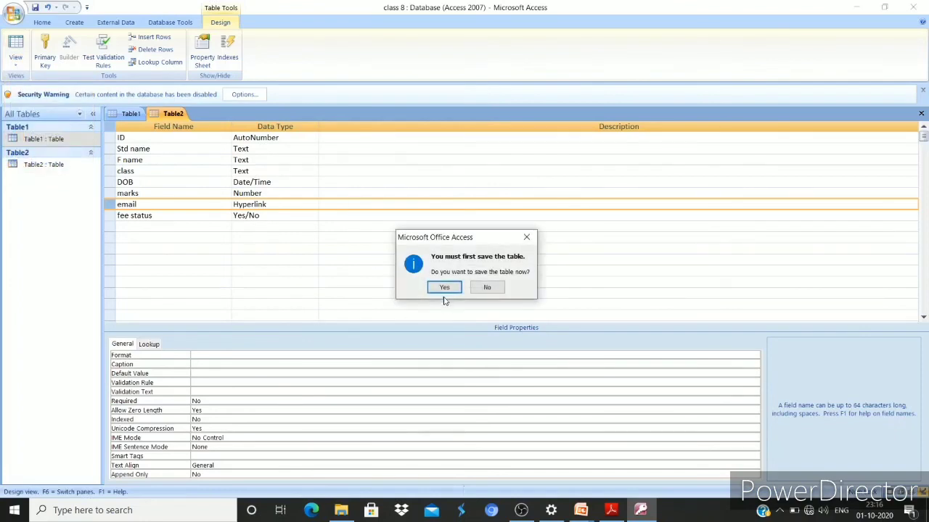
left_click(444, 288)
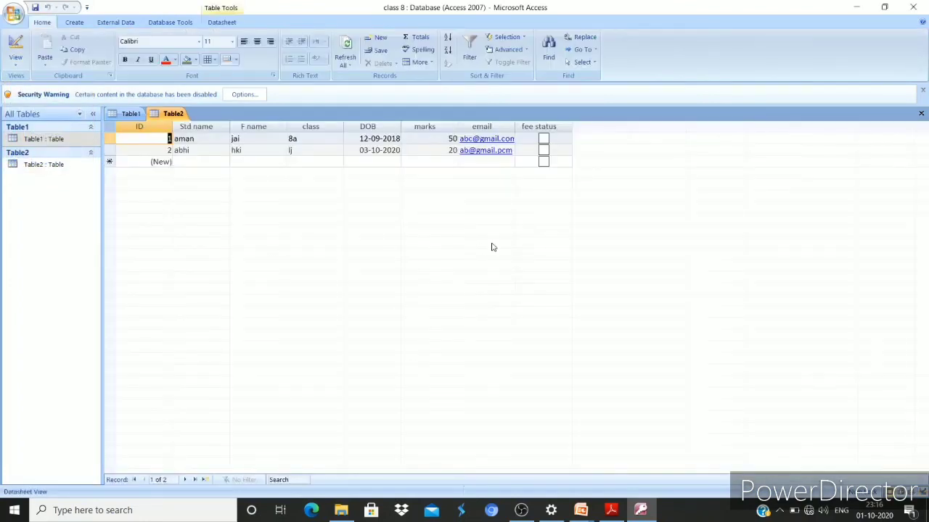
left_click(17, 64)
left_click(45, 160)
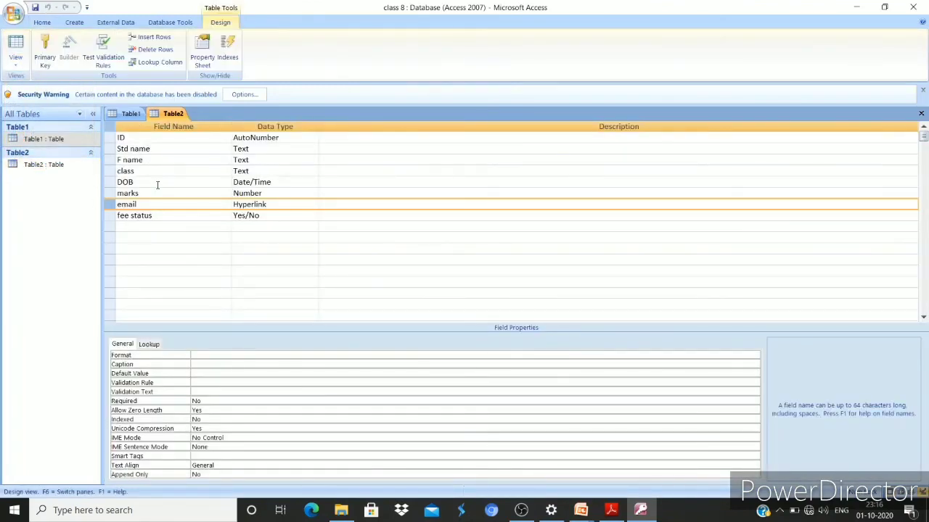
Rename the 'Std name' field to 'name', accepting the reserved-word warning
left_click(161, 148)
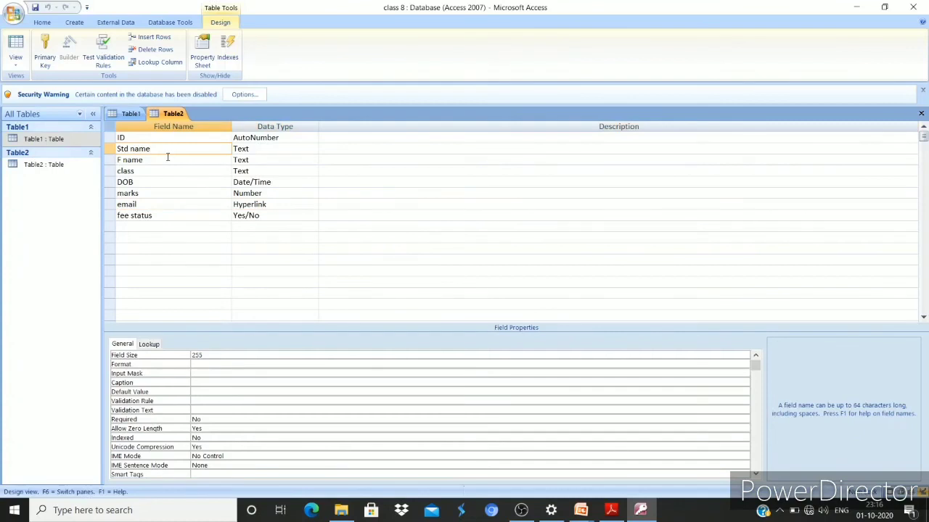
key("BackSpace")
key("BackSpace")
key("BackSpace")
key("BackSpace")
key("BackSpace")
key("BackSpace")
key("BackSpace")
key("BackSpace")
type("name")
left_click(167, 160)
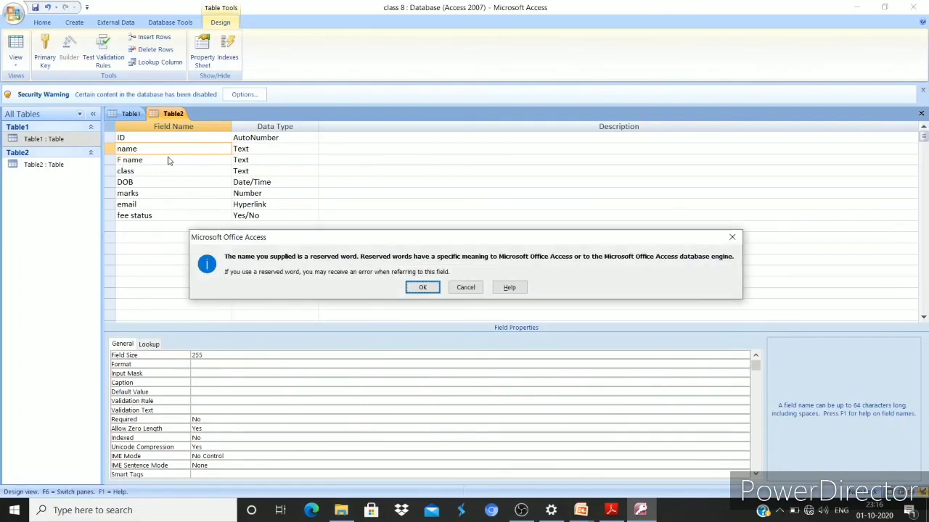
key("Return")
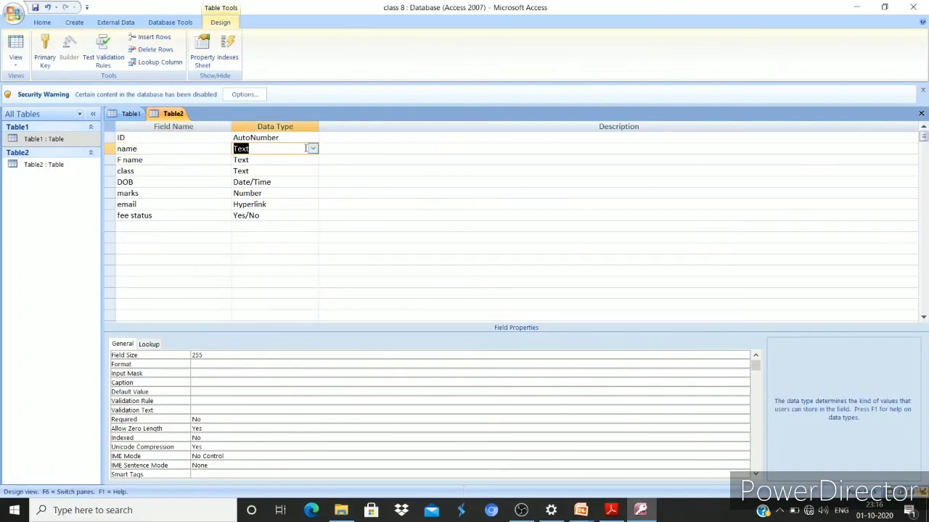
Add a new field 'address' below fee status with the Memo data type
left_click(127, 228)
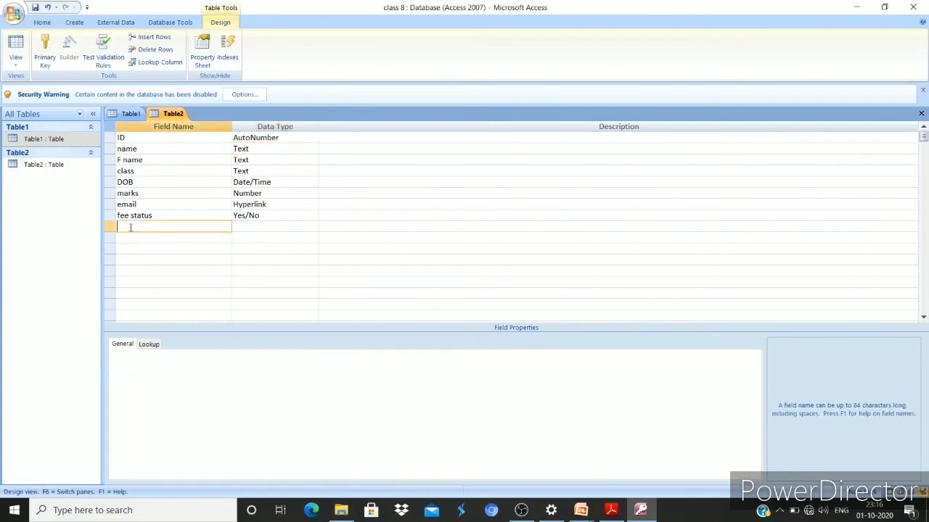
type("address")
key("Tab")
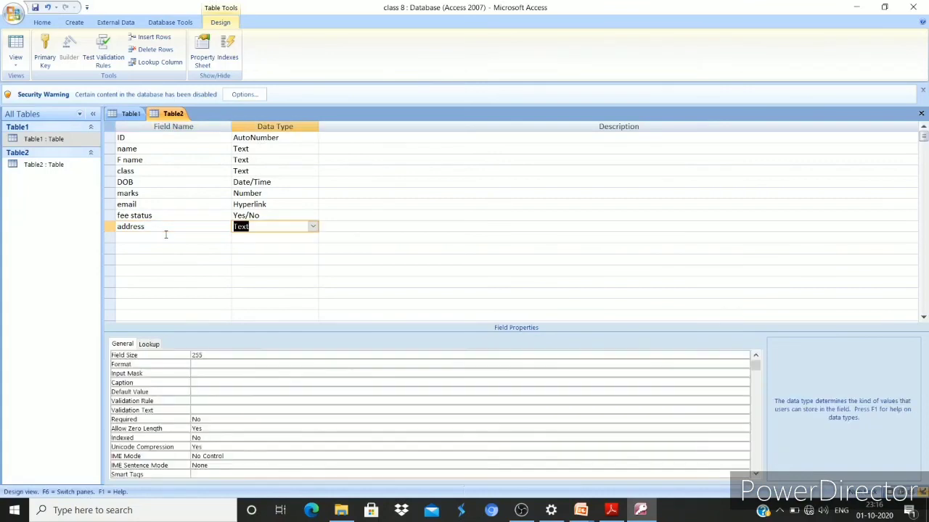
left_click(312, 226)
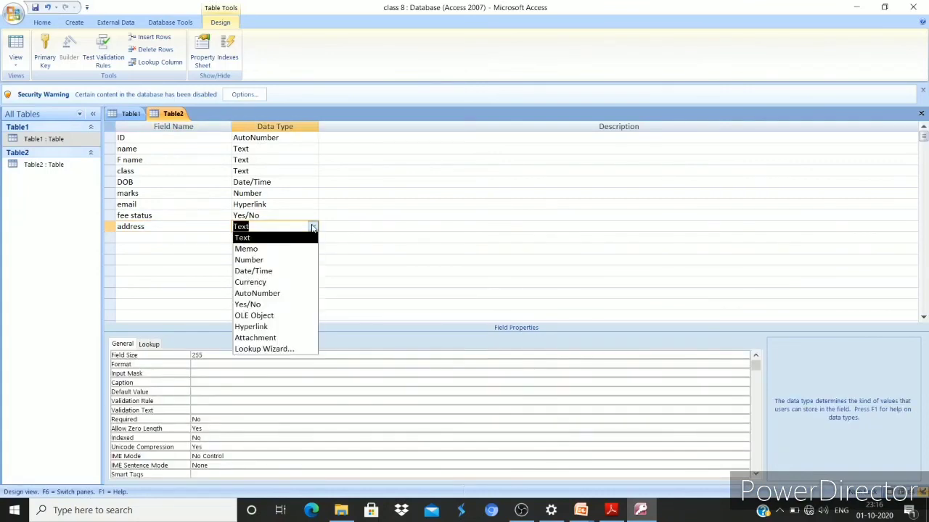
left_click(267, 250)
left_click(311, 254)
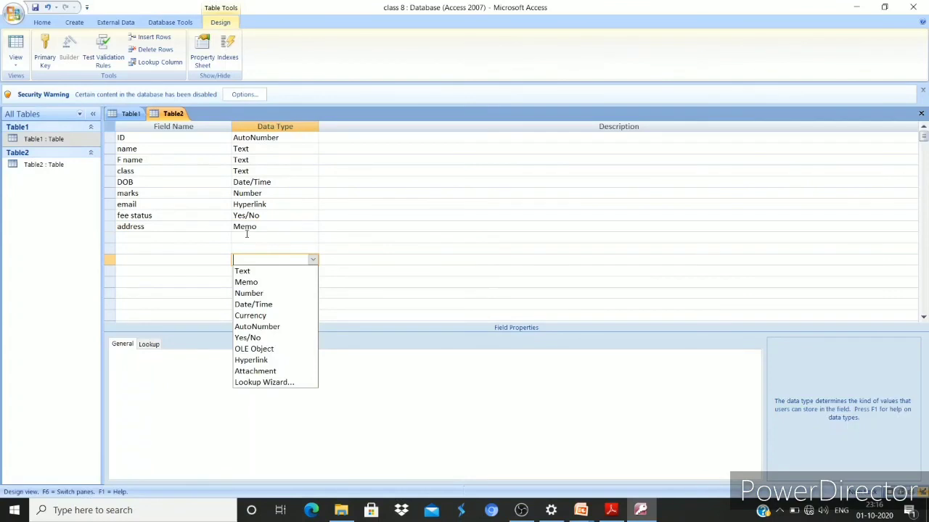
Rename 'marks' to 'total marks', make it a Text field, and switch back to Adobe Reader
left_click(147, 194)
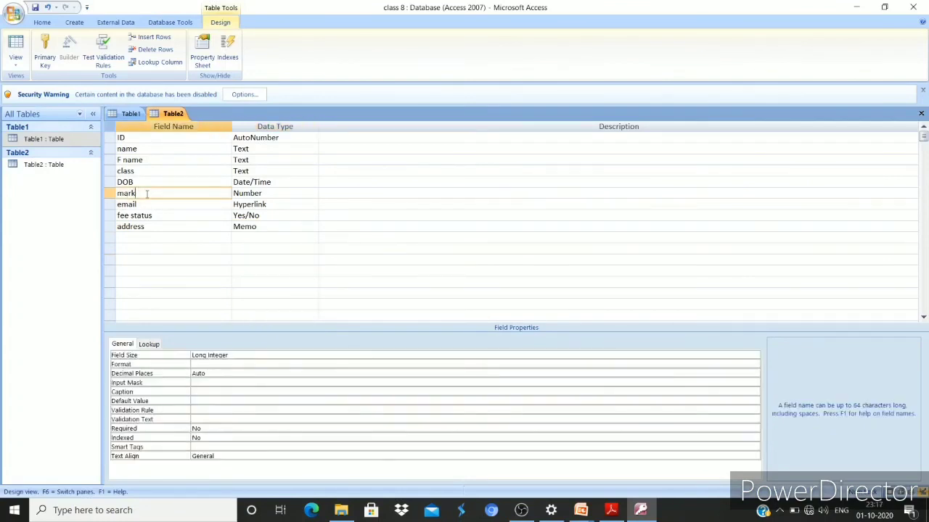
key("BackSpace")
key("BackSpace")
key("BackSpace")
key("BackSpace")
type("total marks")
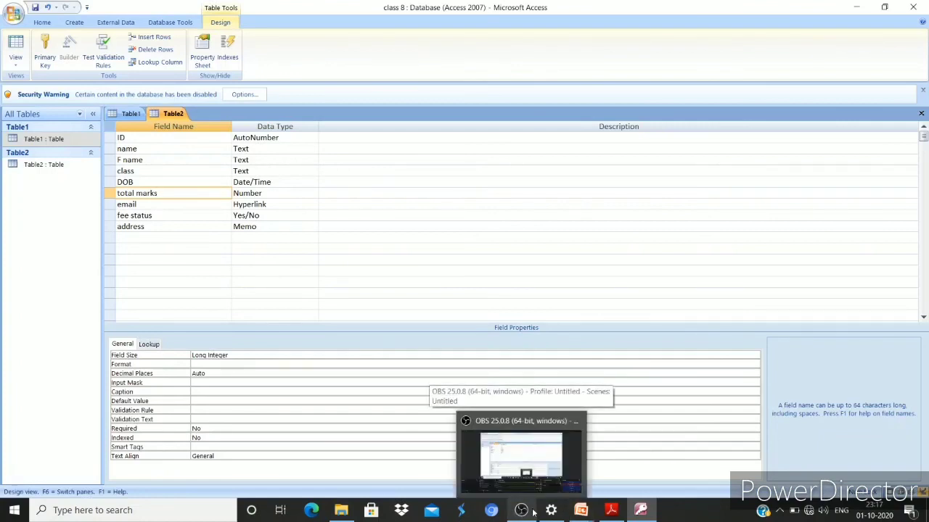
mouse_move(551, 512)
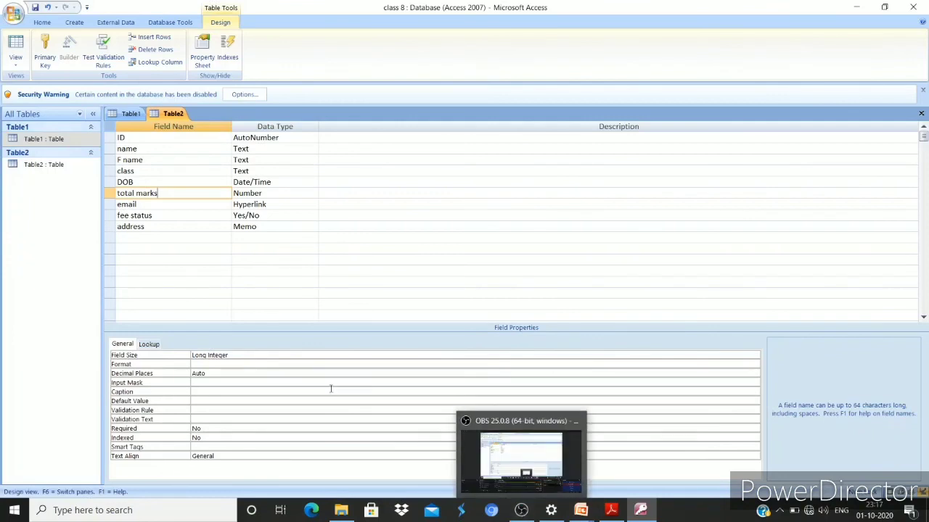
left_click(294, 204)
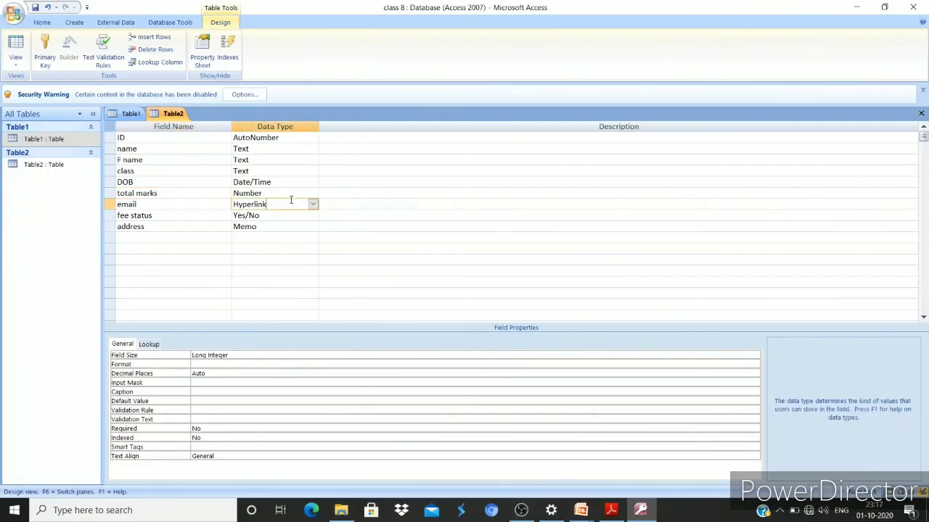
left_click(312, 193)
left_click(314, 193)
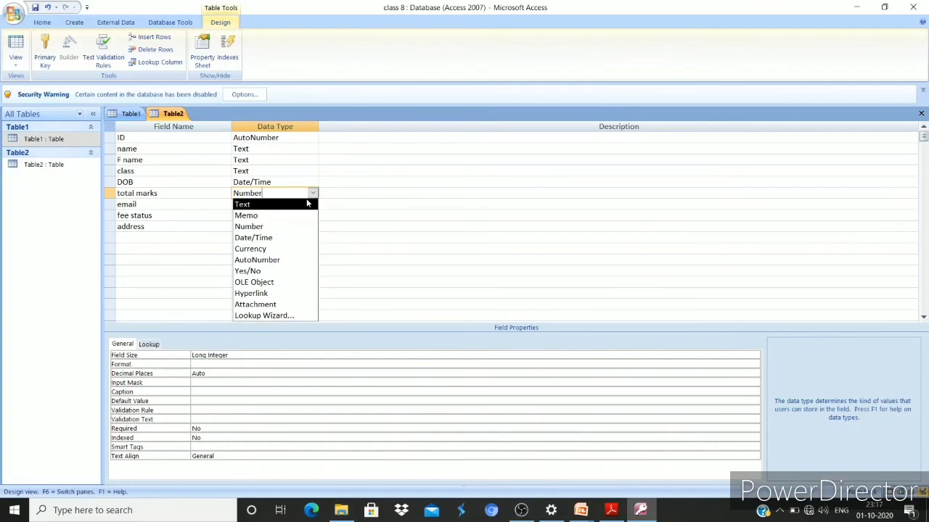
left_click(267, 203)
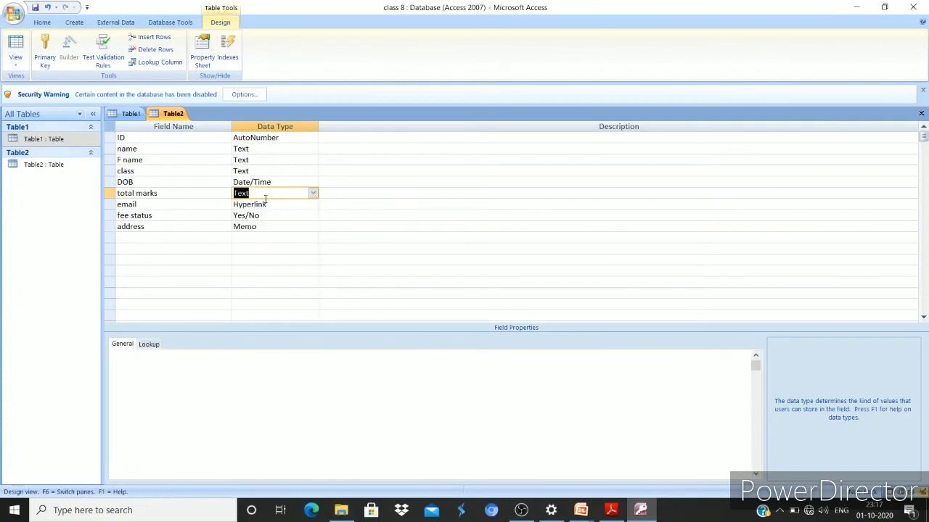
left_click(388, 237)
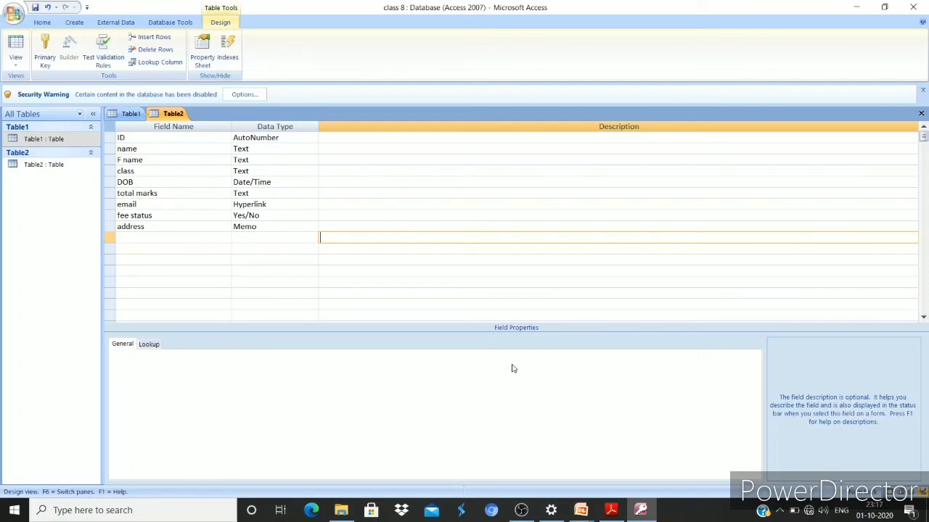
key("alt+Tab")
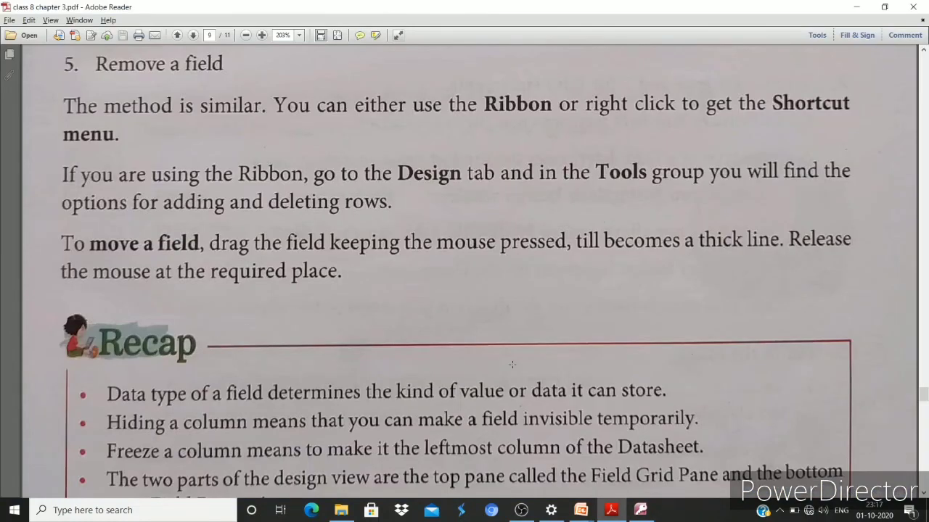